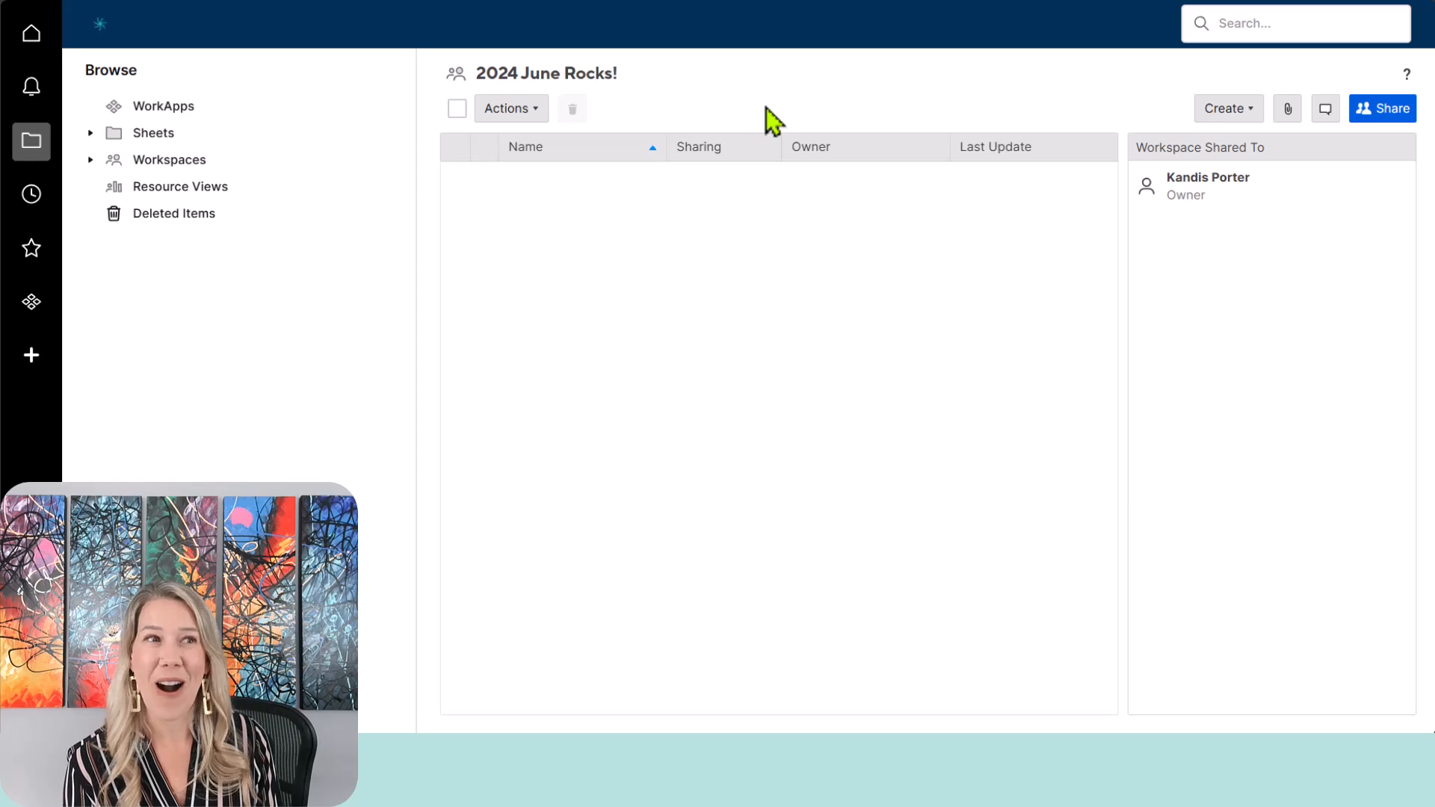
Create a new grid sheet named "team task list" in the 2024 June Rocks! workspace
{"action": "left_click", "coordinate": [1258, 119]}
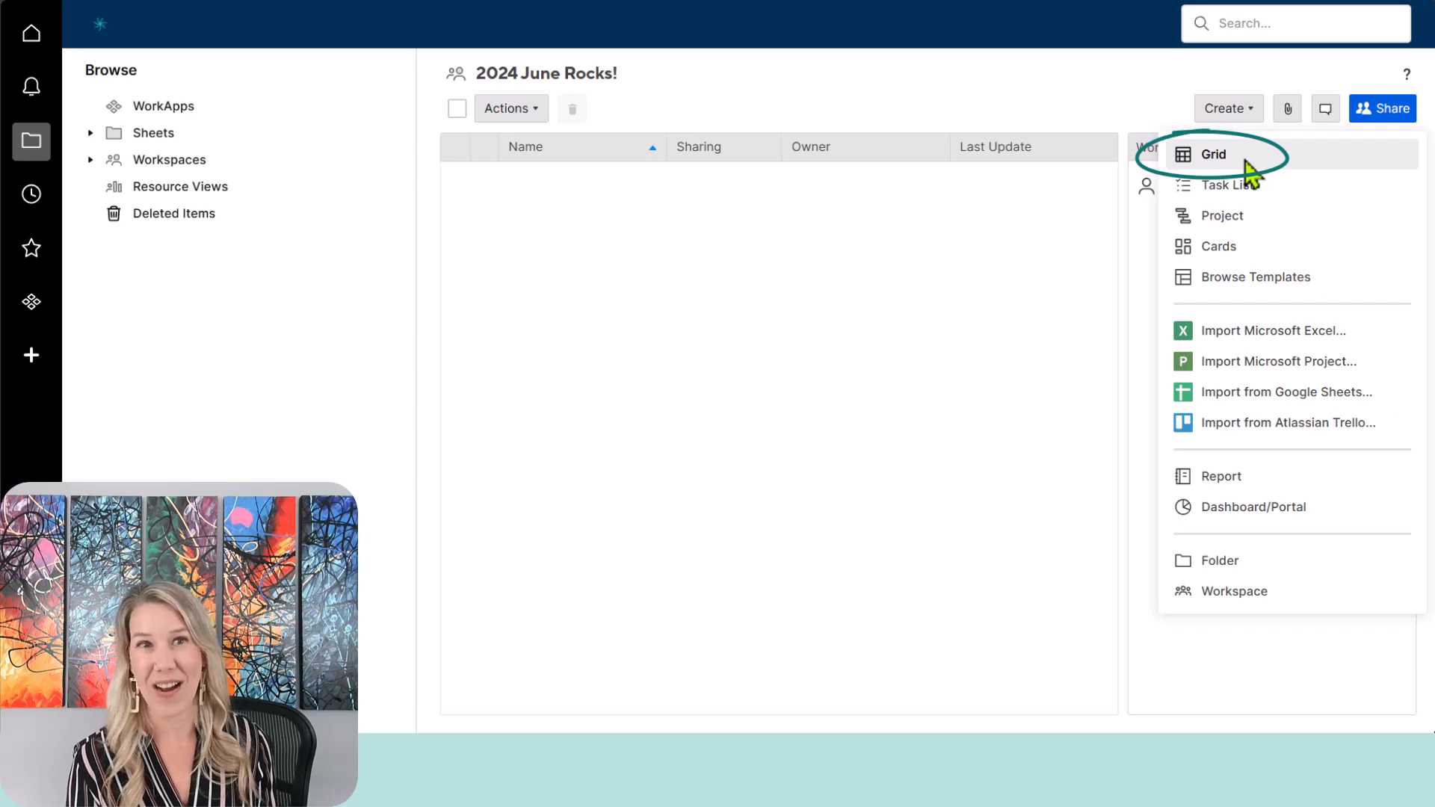
{"action": "left_click", "coordinate": [1245, 160]}
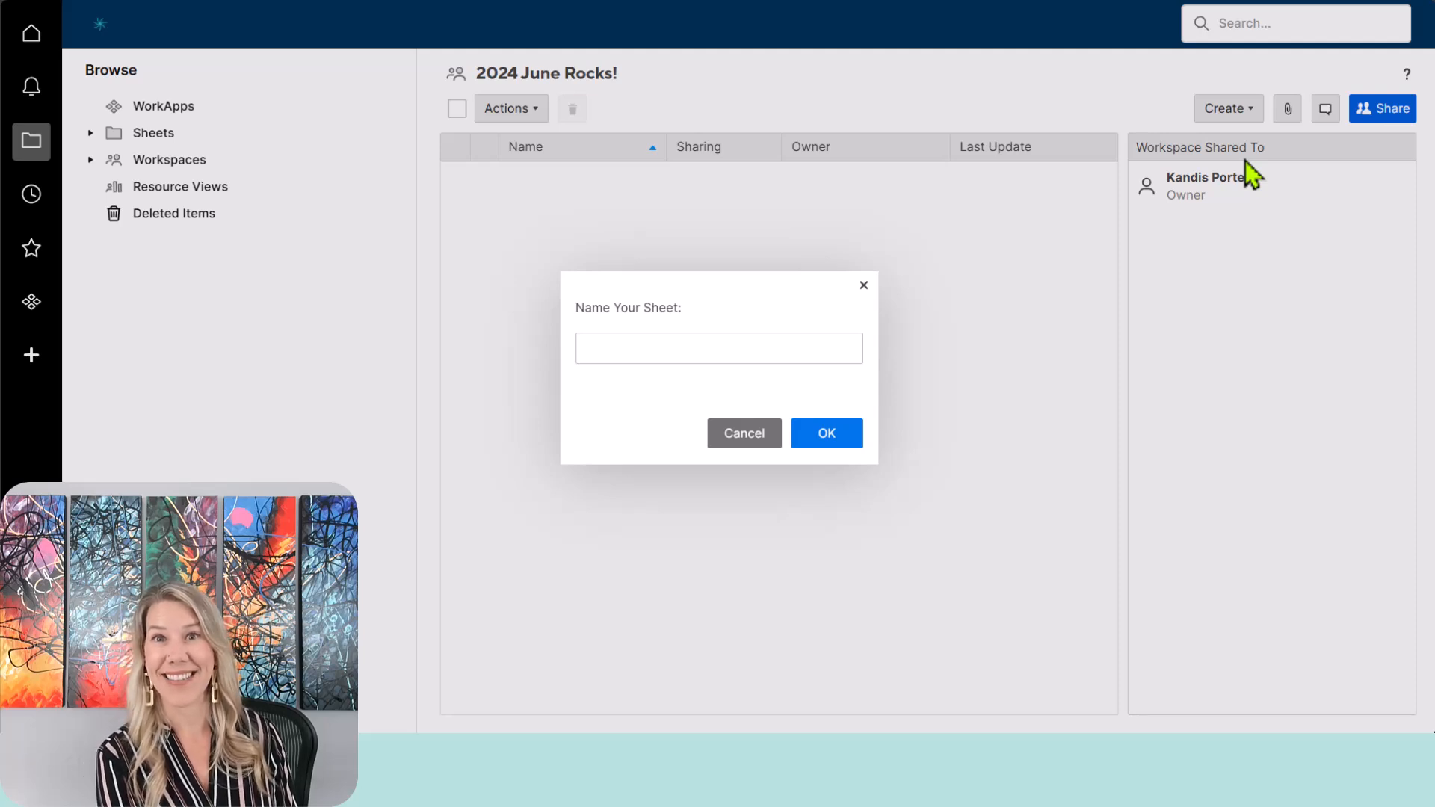
{"action": "type", "text": "team task list"}
{"action": "key", "text": "Return"}
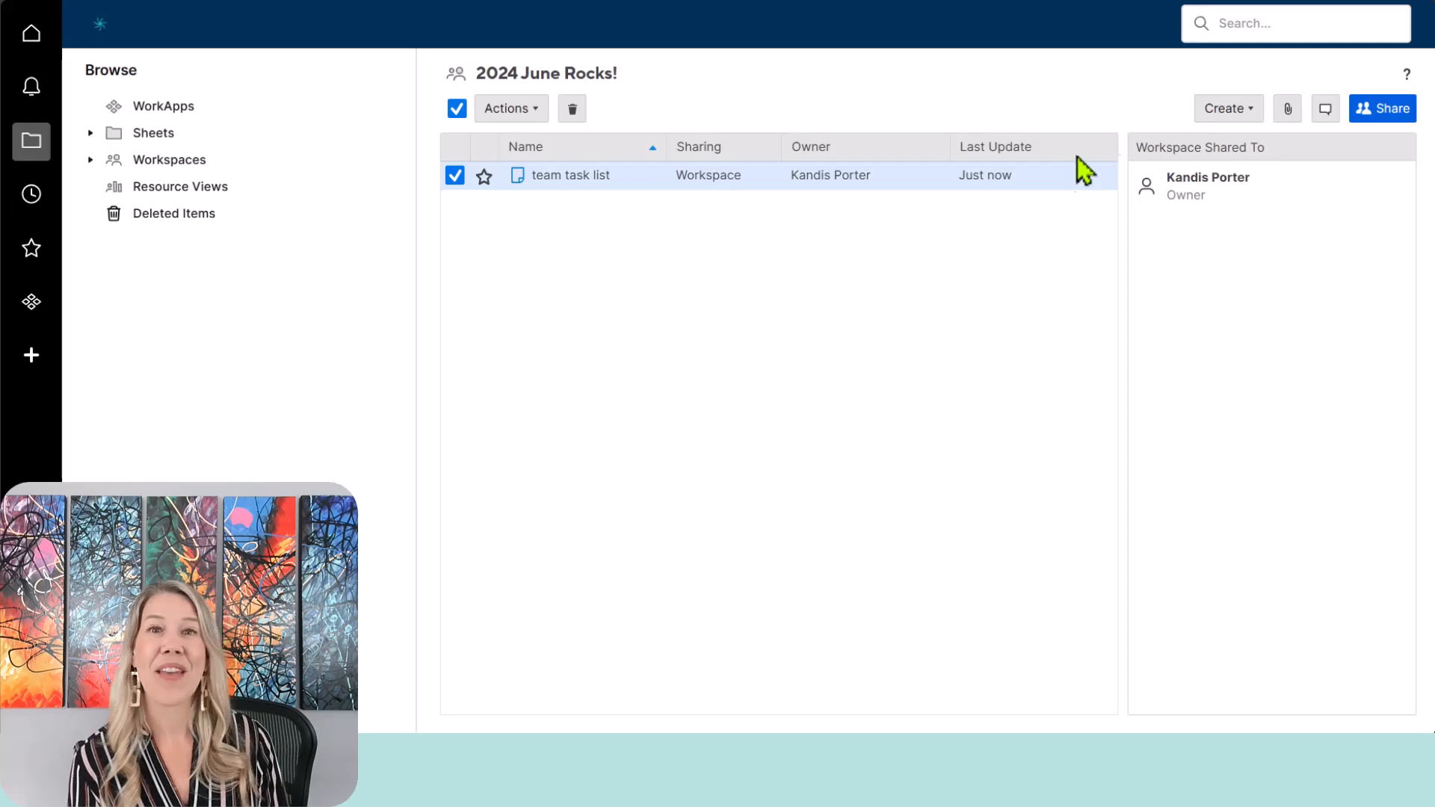
Open the team task list sheet and hide its Primary Column
{"action": "left_click", "coordinate": [580, 179]}
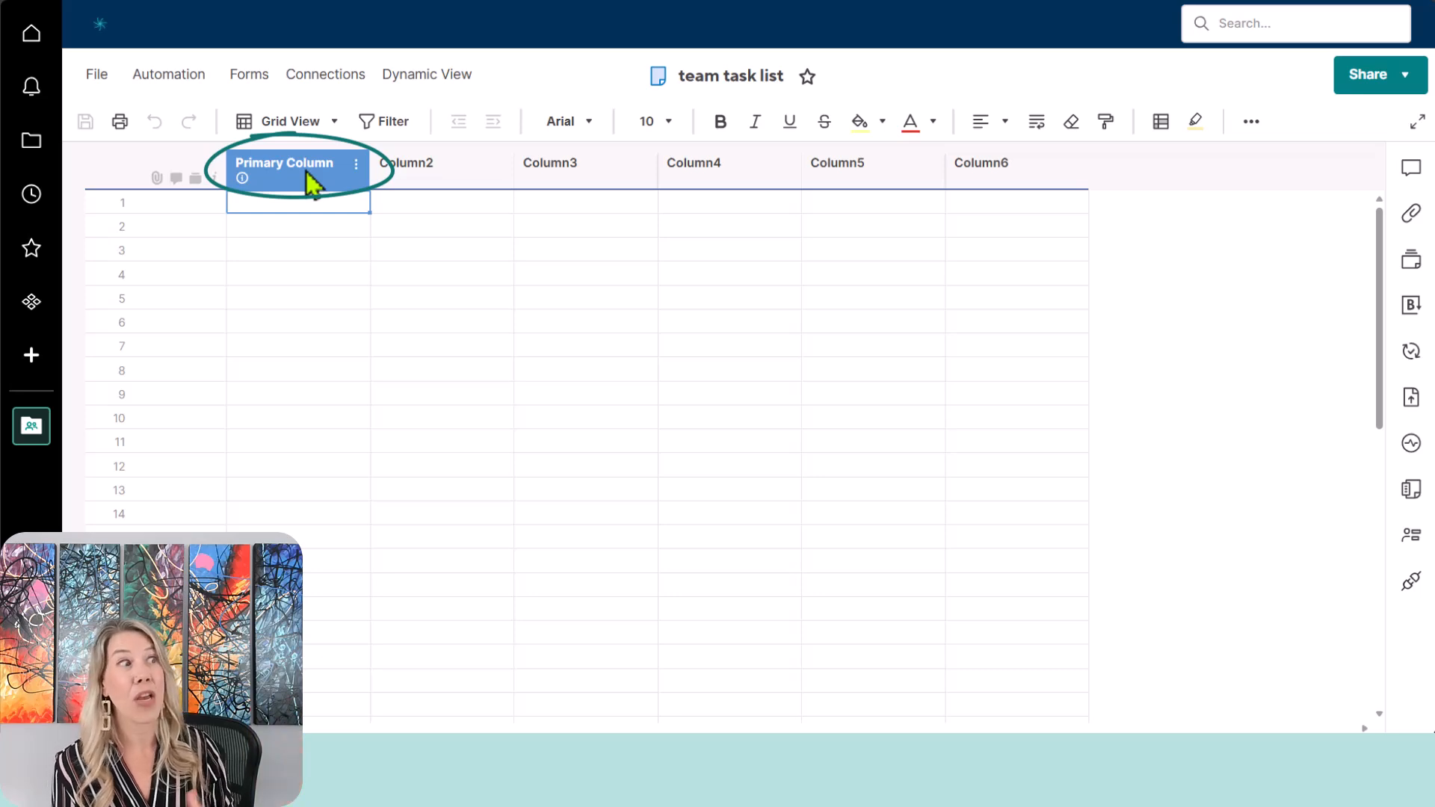
{"action": "right_click", "coordinate": [306, 170]}
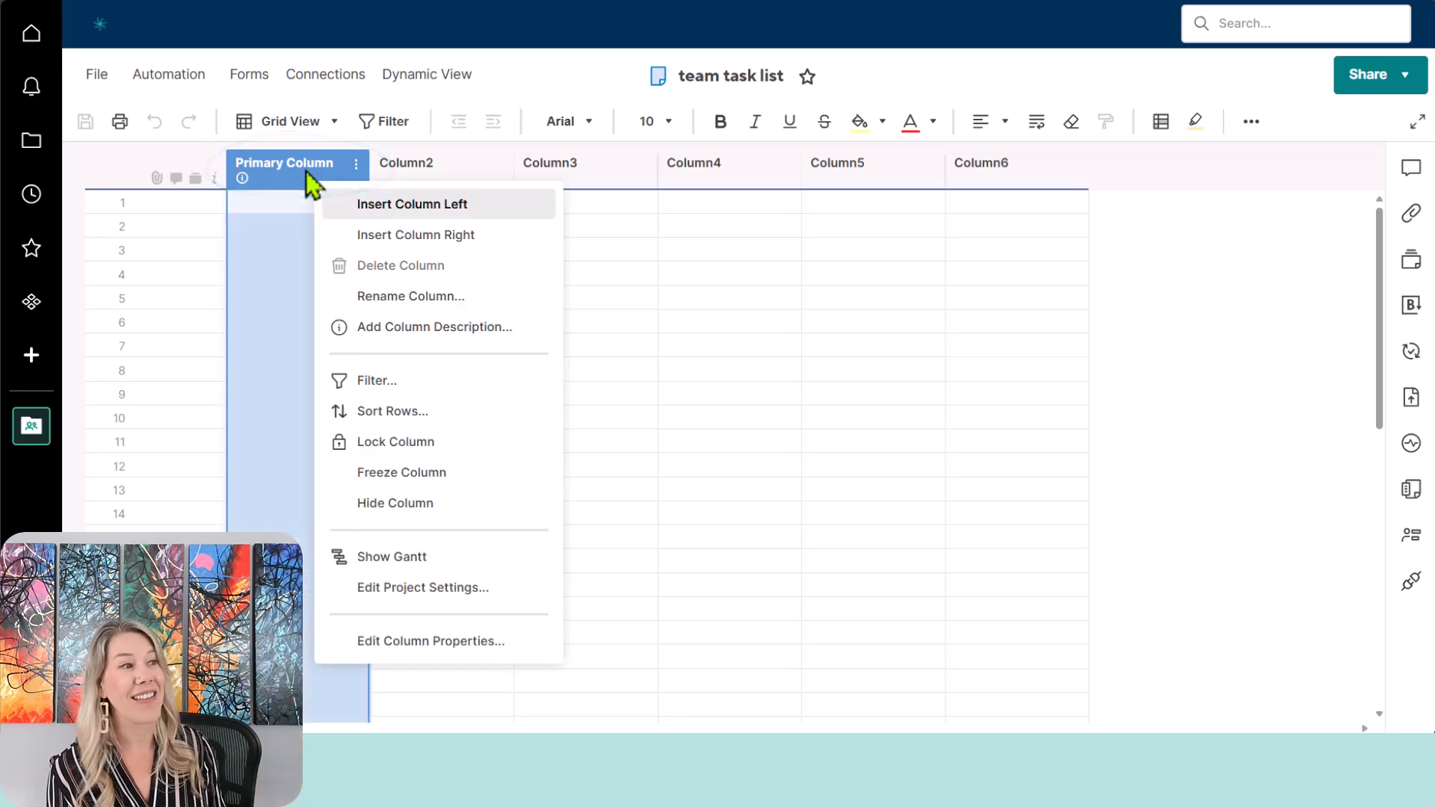
{"action": "left_click", "coordinate": [427, 508]}
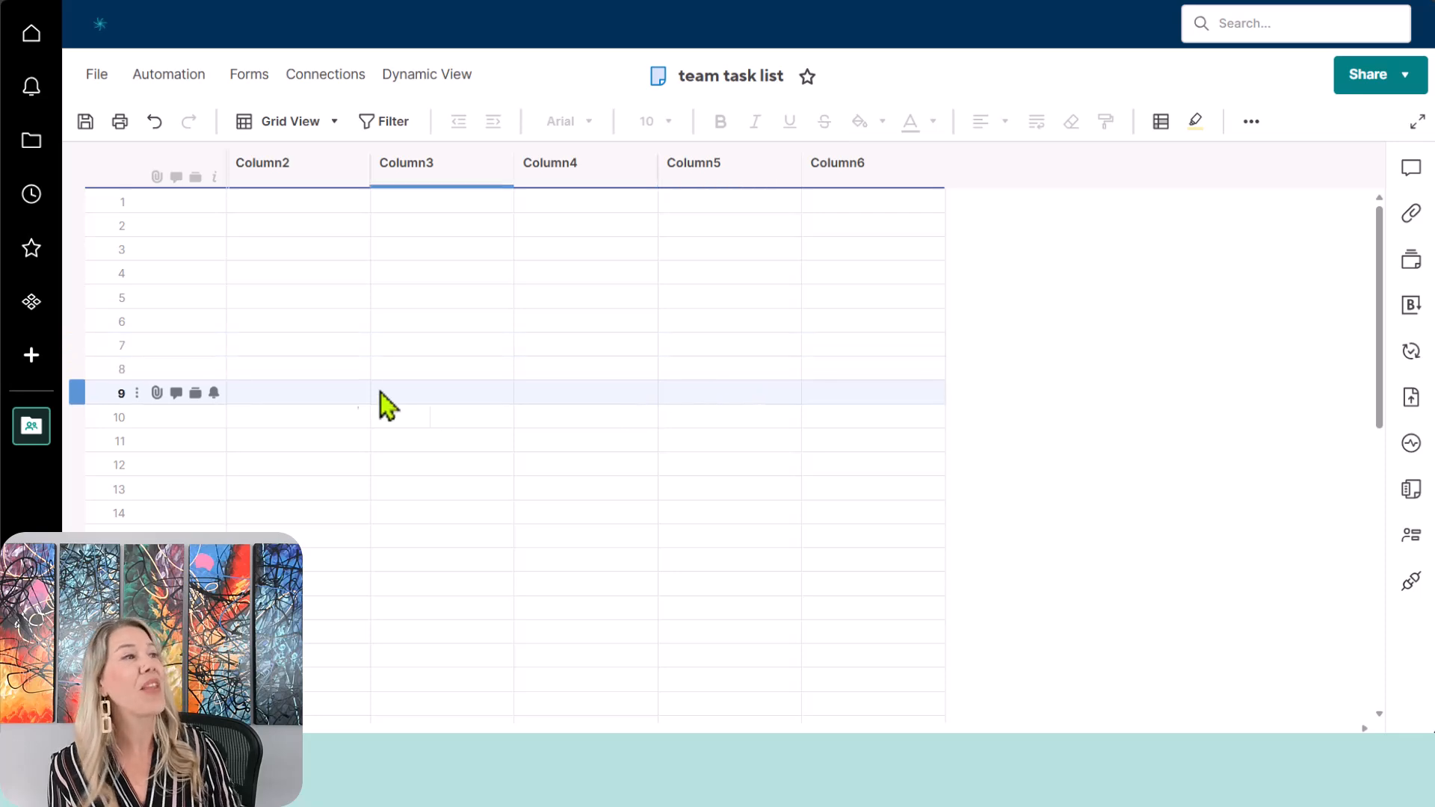
Rename Column2 to "Due Date" and make it a Date column restricted to dates only
{"action": "right_click", "coordinate": [293, 167]}
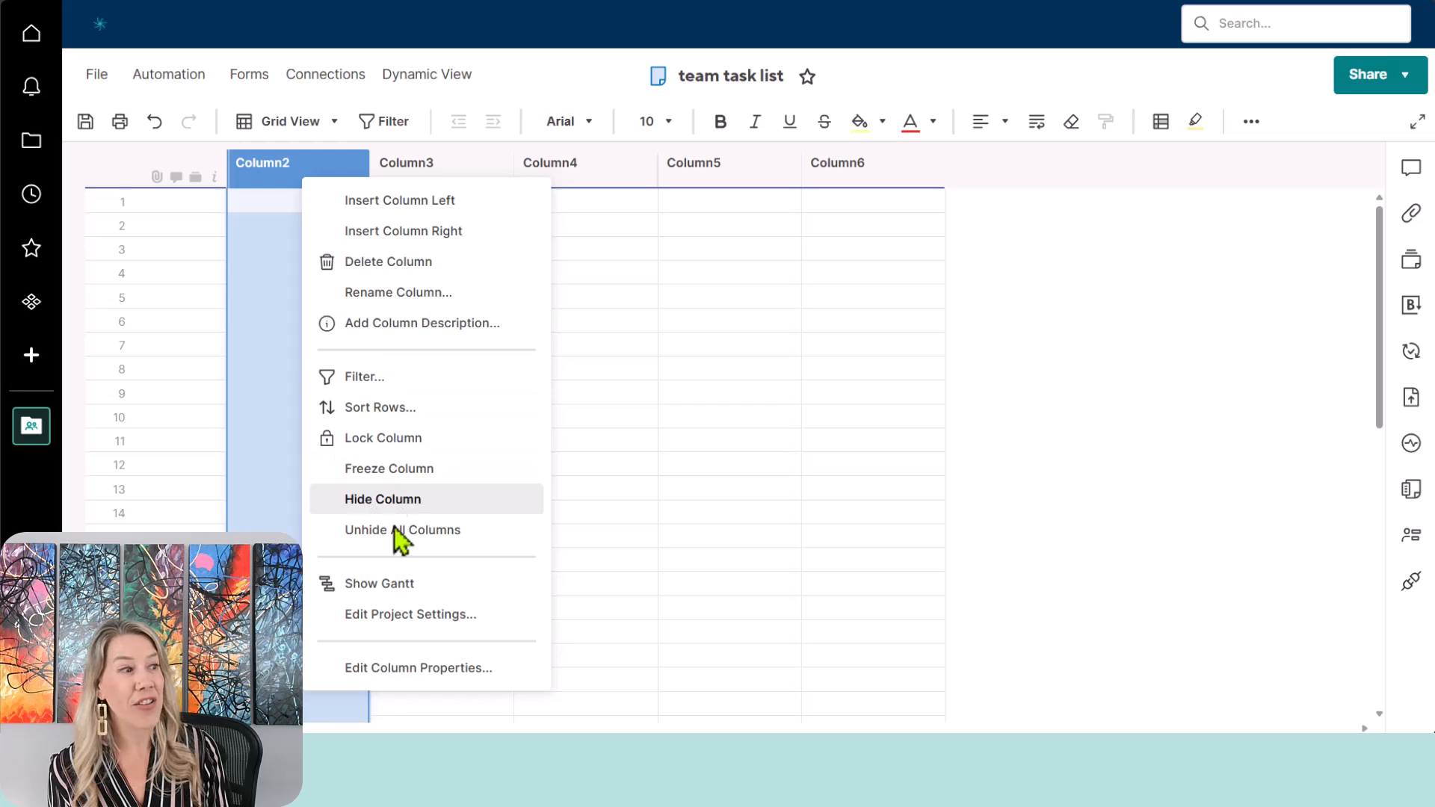
{"action": "left_click", "coordinate": [461, 669]}
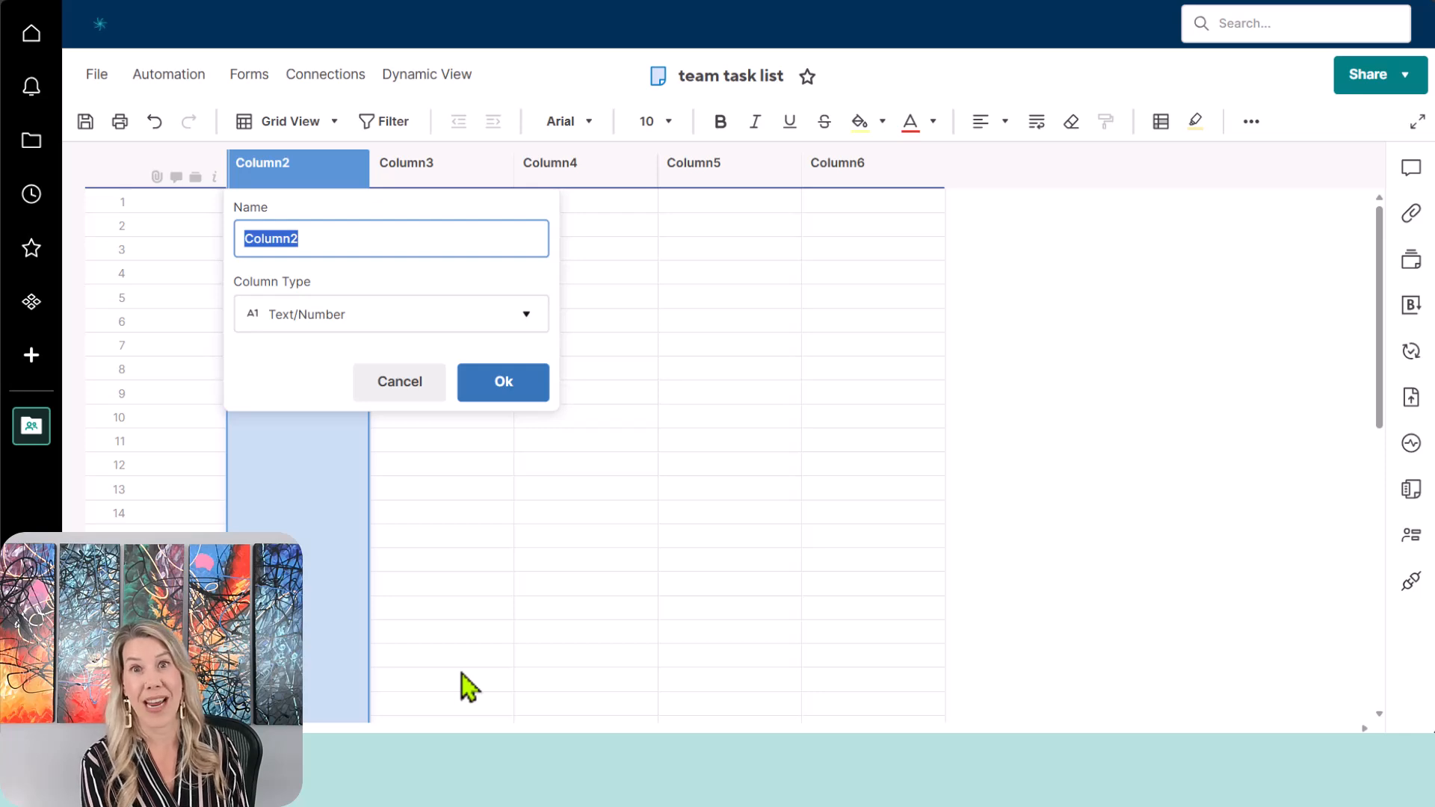
{"action": "type", "text": "Due Date"}
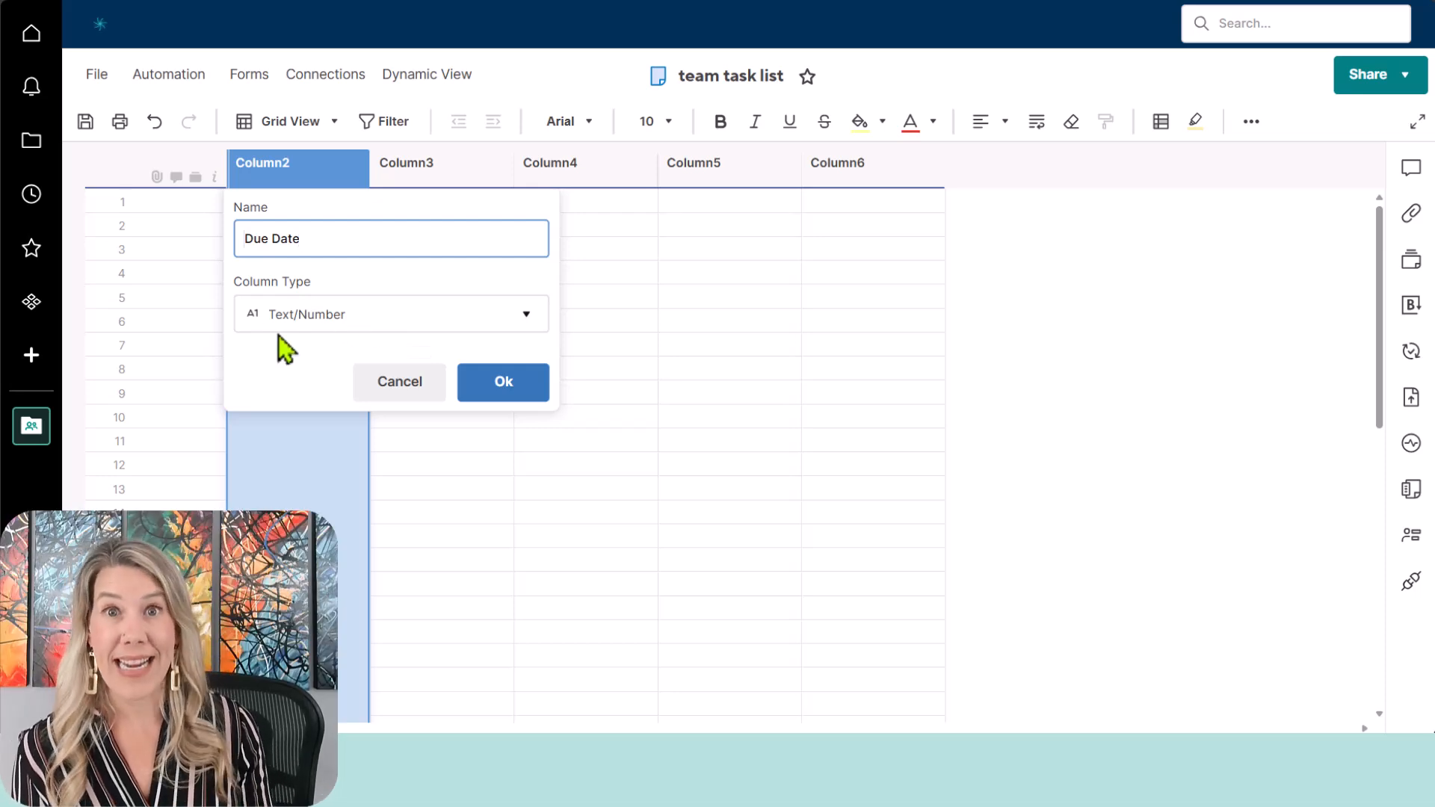
{"action": "left_click", "coordinate": [308, 315]}
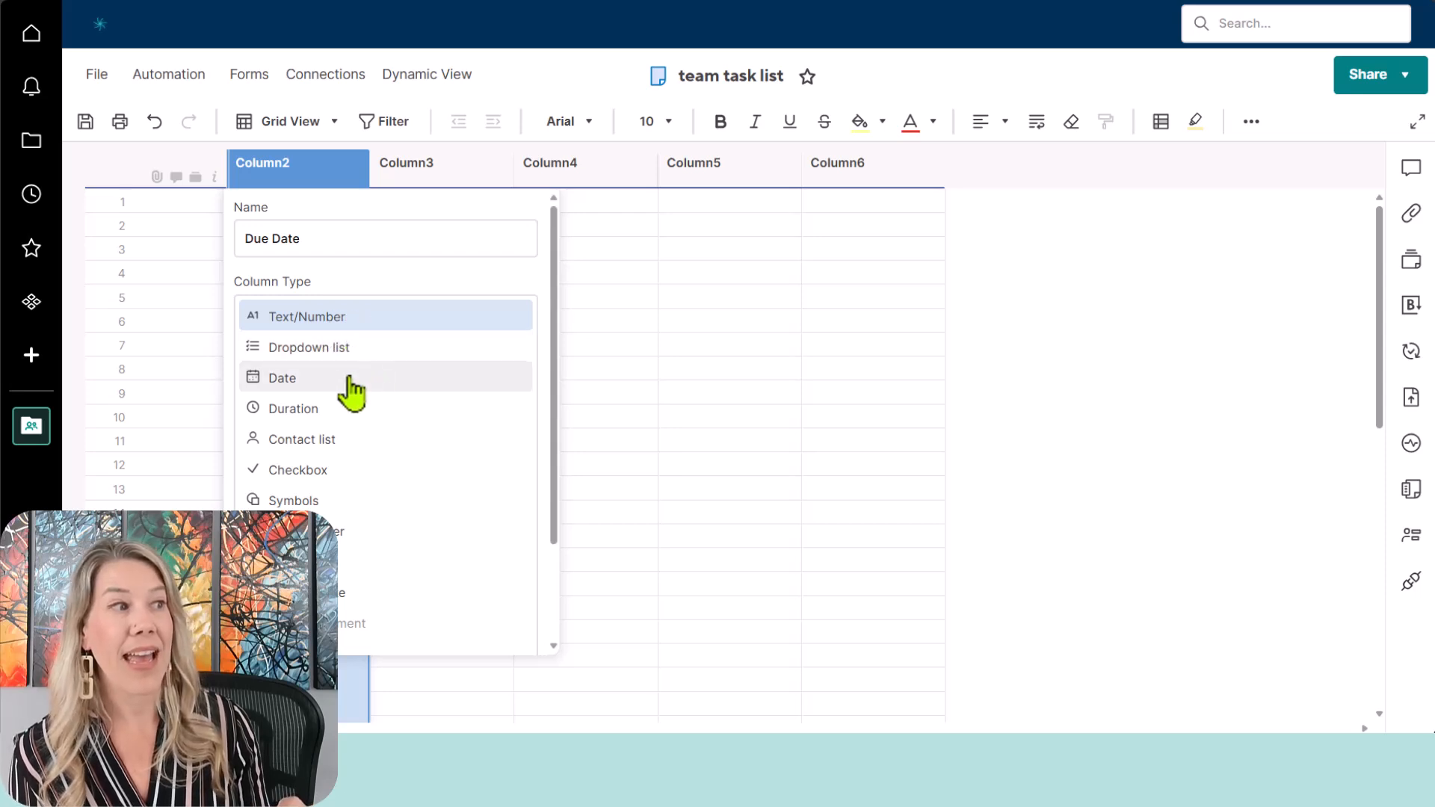
{"action": "left_click", "coordinate": [446, 395]}
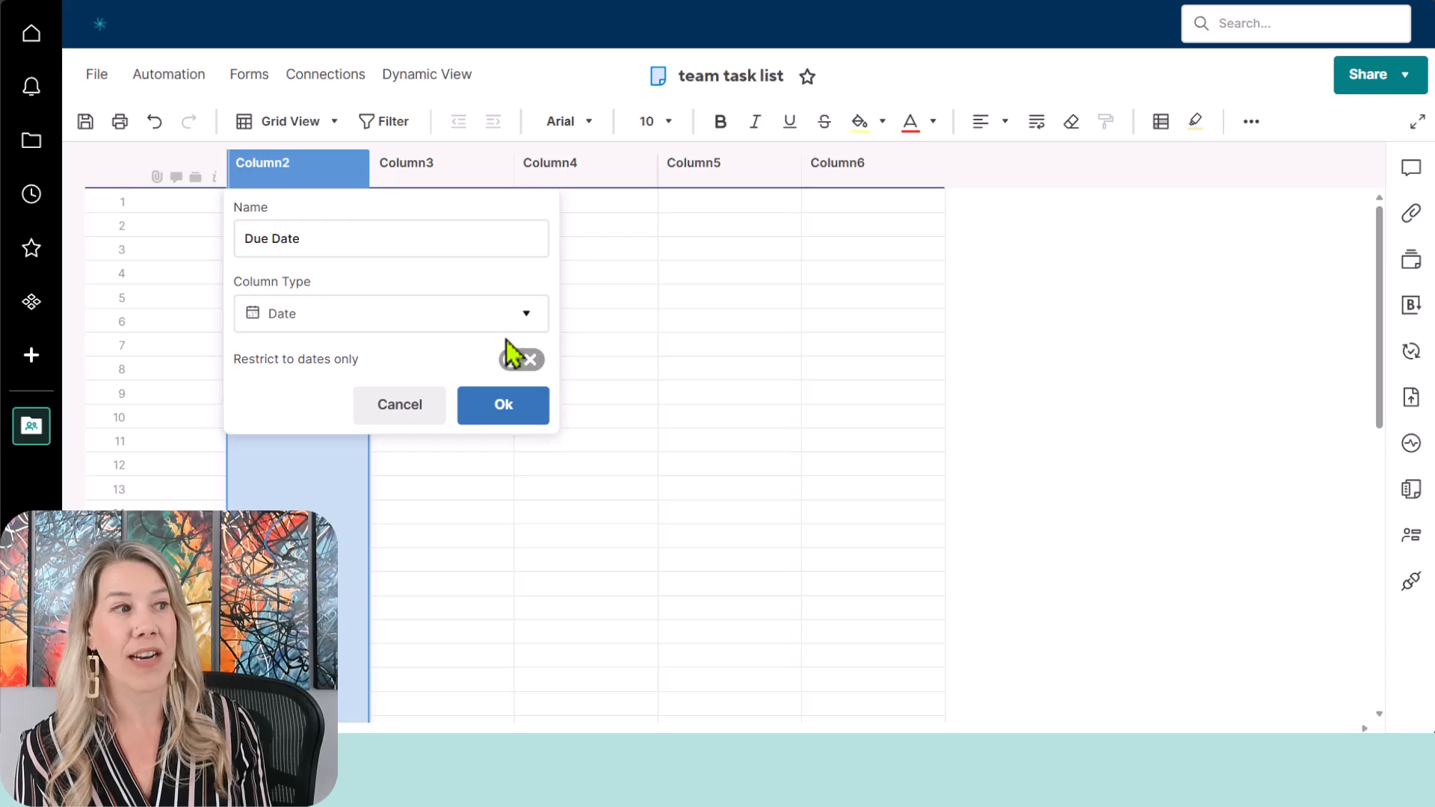
{"action": "left_click", "coordinate": [532, 362]}
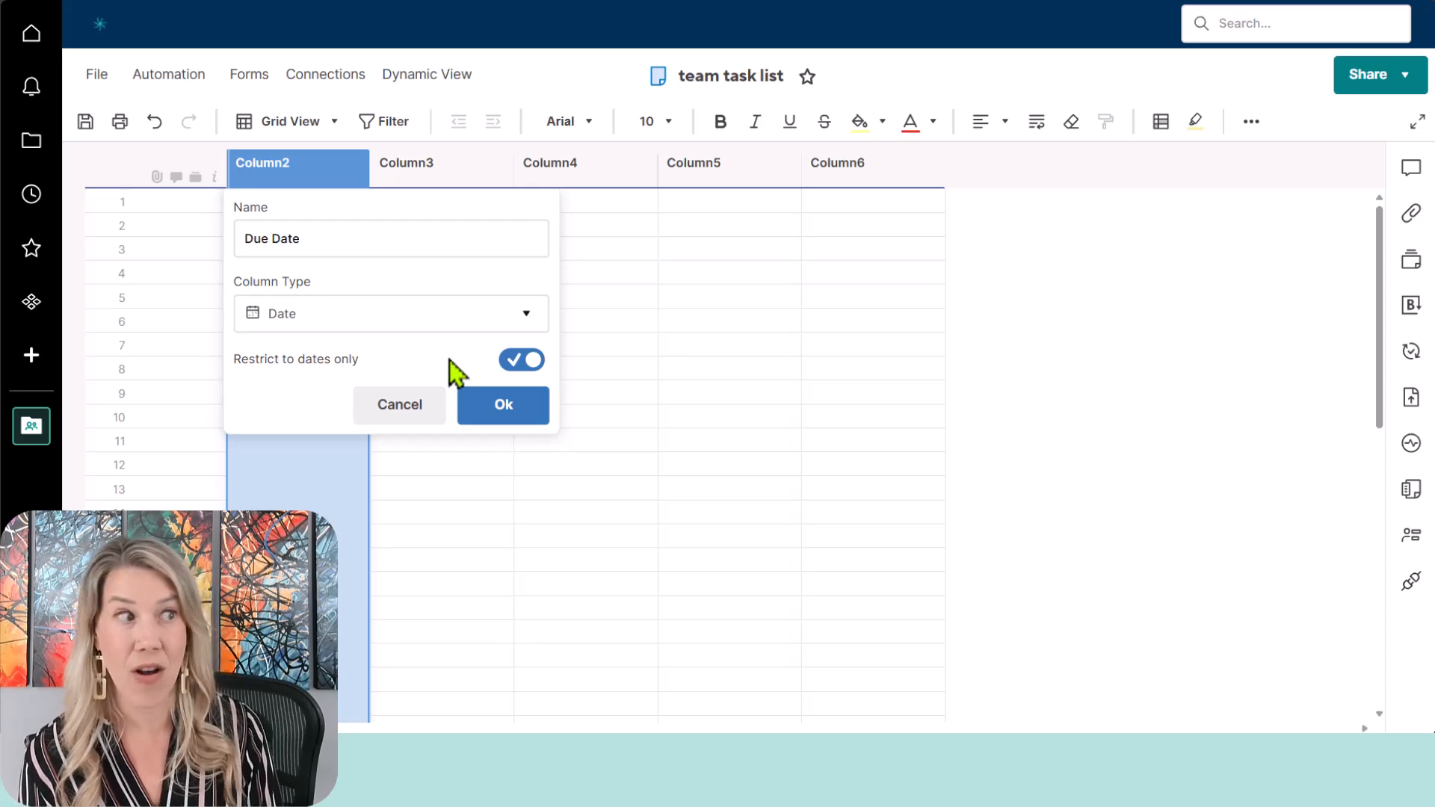
{"action": "left_click", "coordinate": [499, 407]}
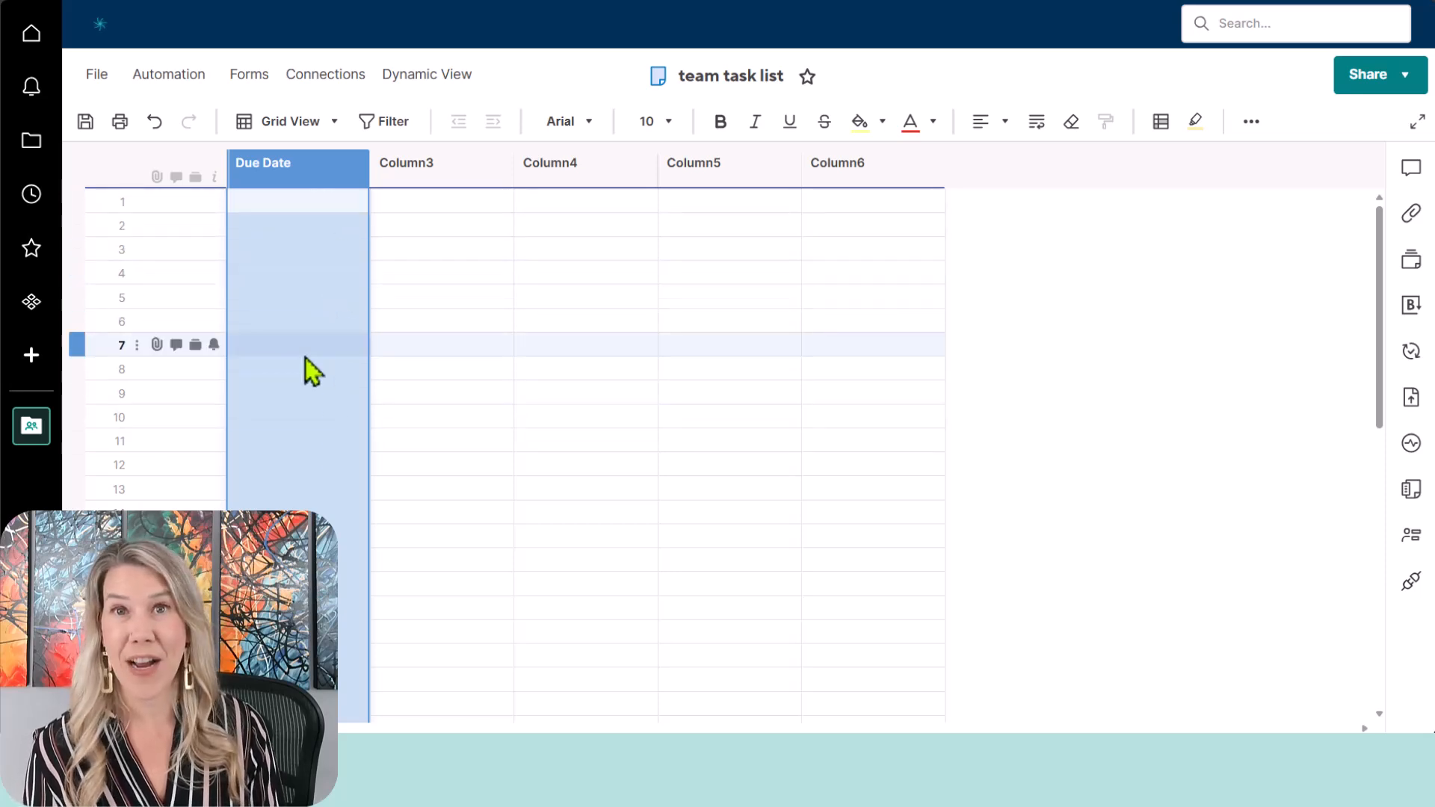
Rename Column3 to "Task Name" and keep its column type as Text/Number
{"action": "right_click", "coordinate": [424, 167]}
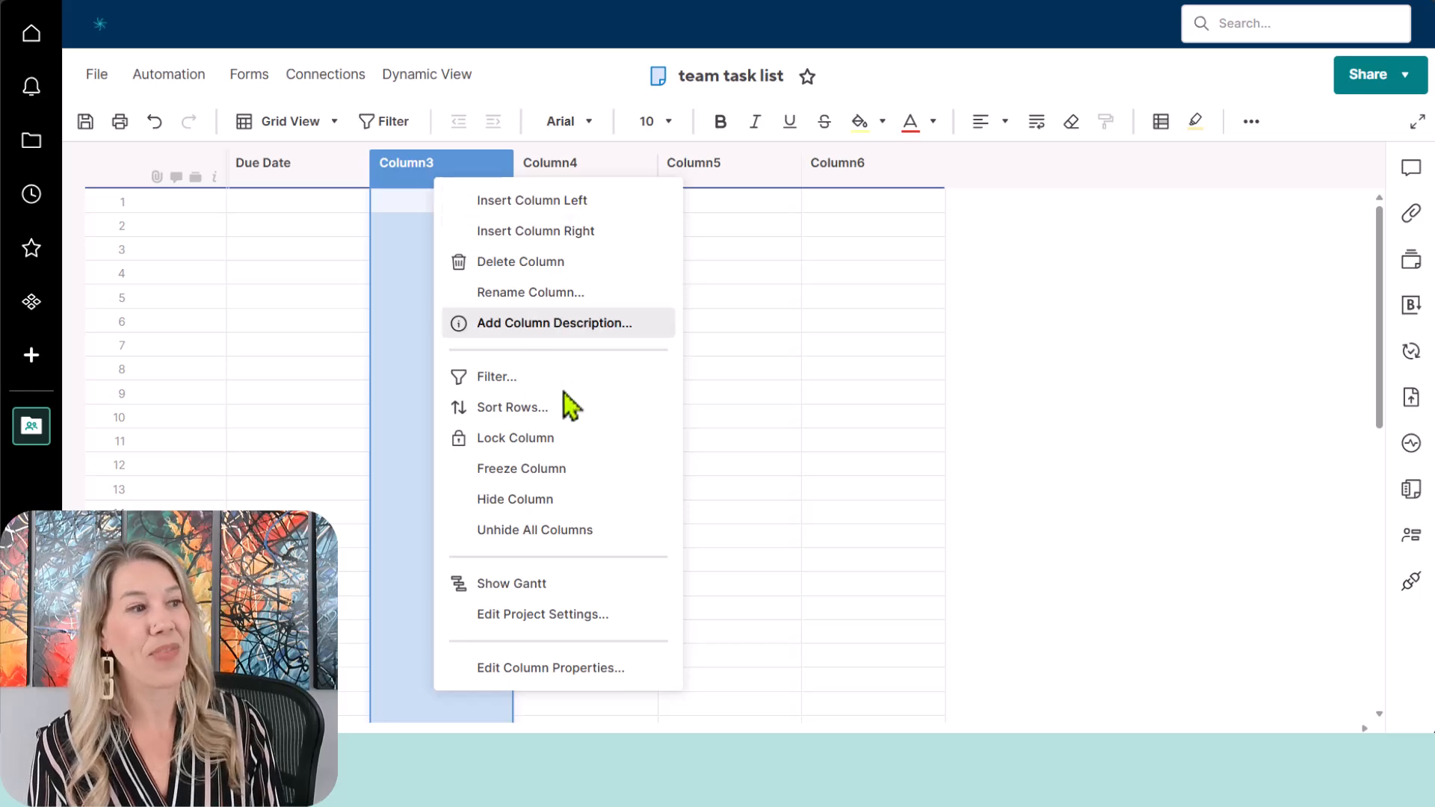
{"action": "left_click", "coordinate": [606, 674]}
{"action": "type", "text": "Tas"}
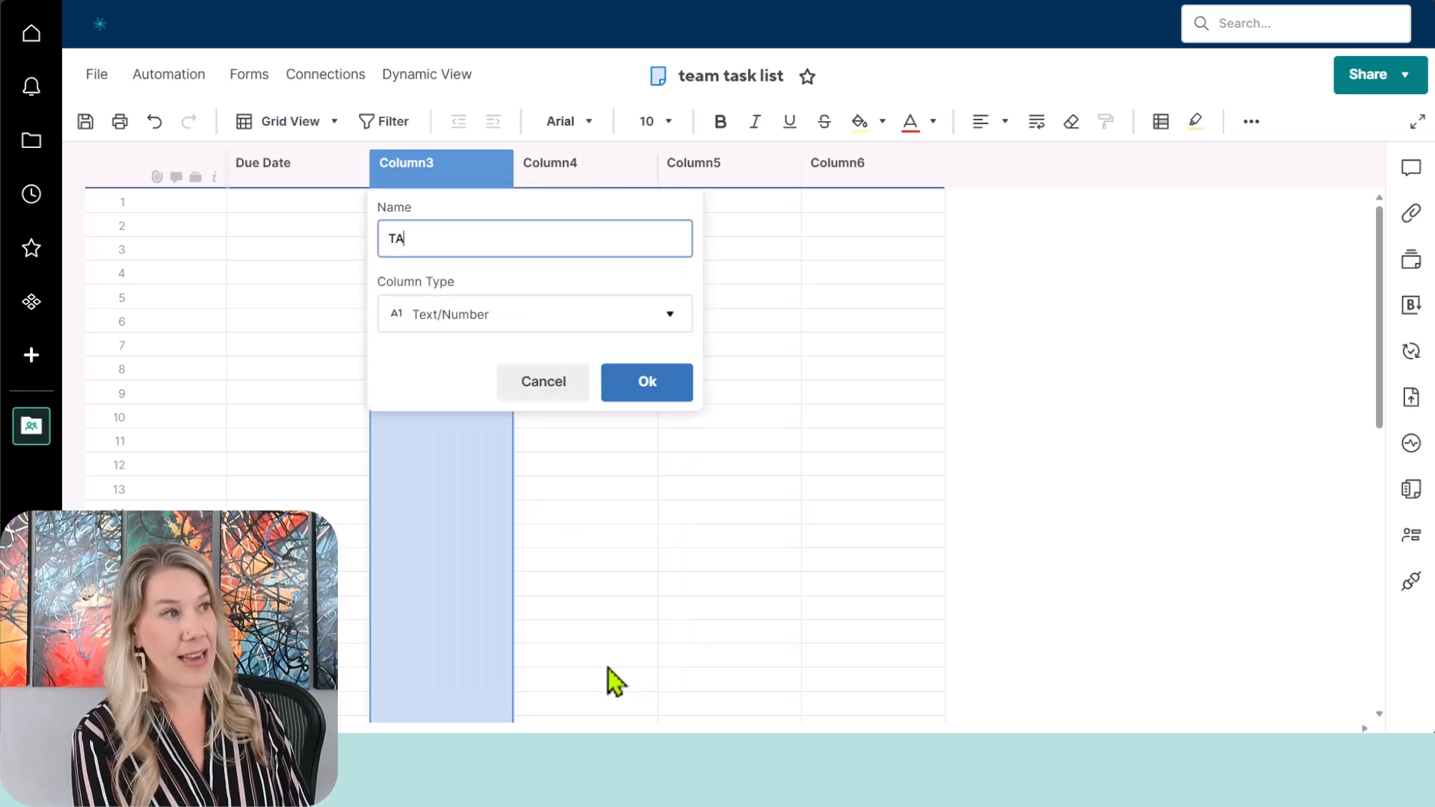
{"action": "type", "text": "k Name"}
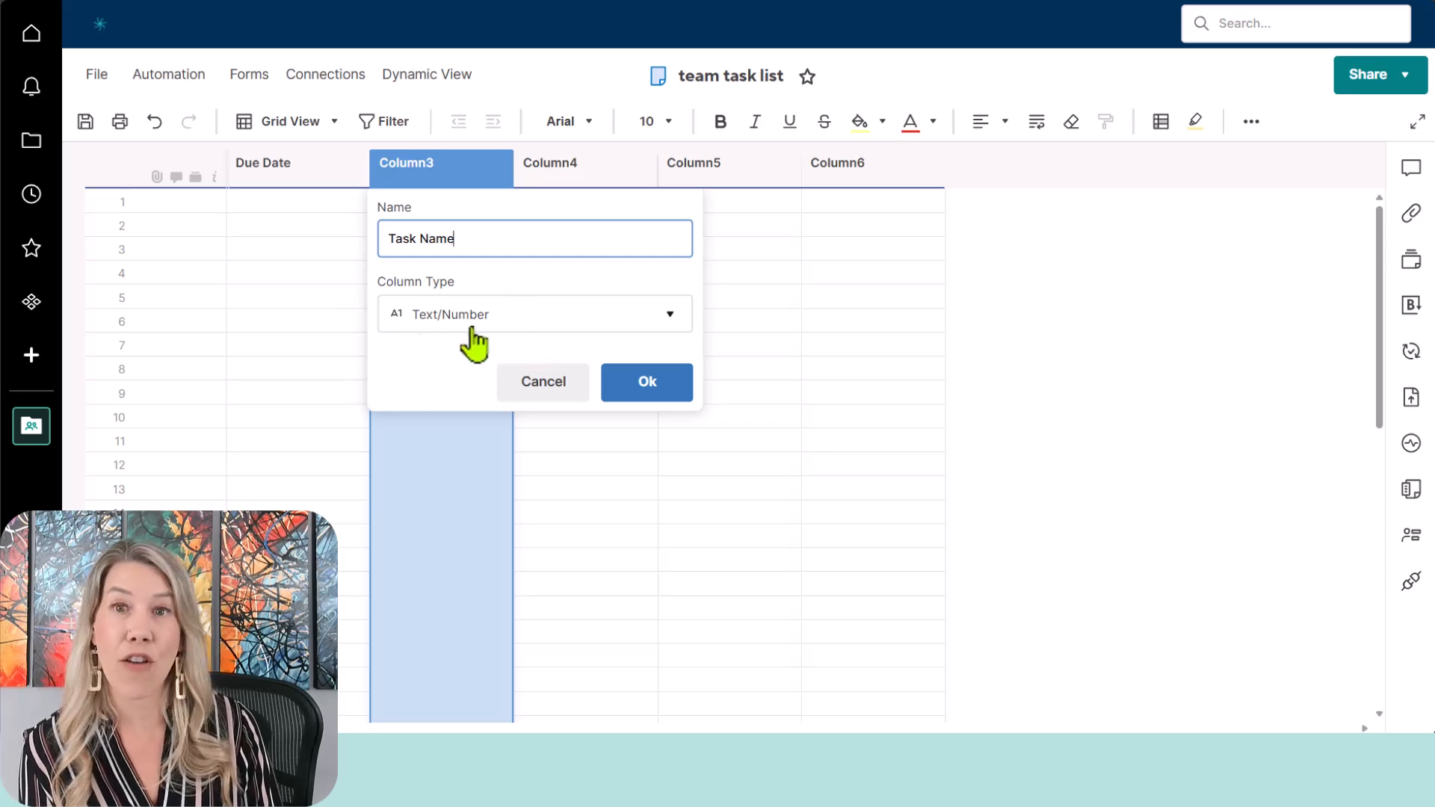
{"action": "left_click", "coordinate": [517, 337]}
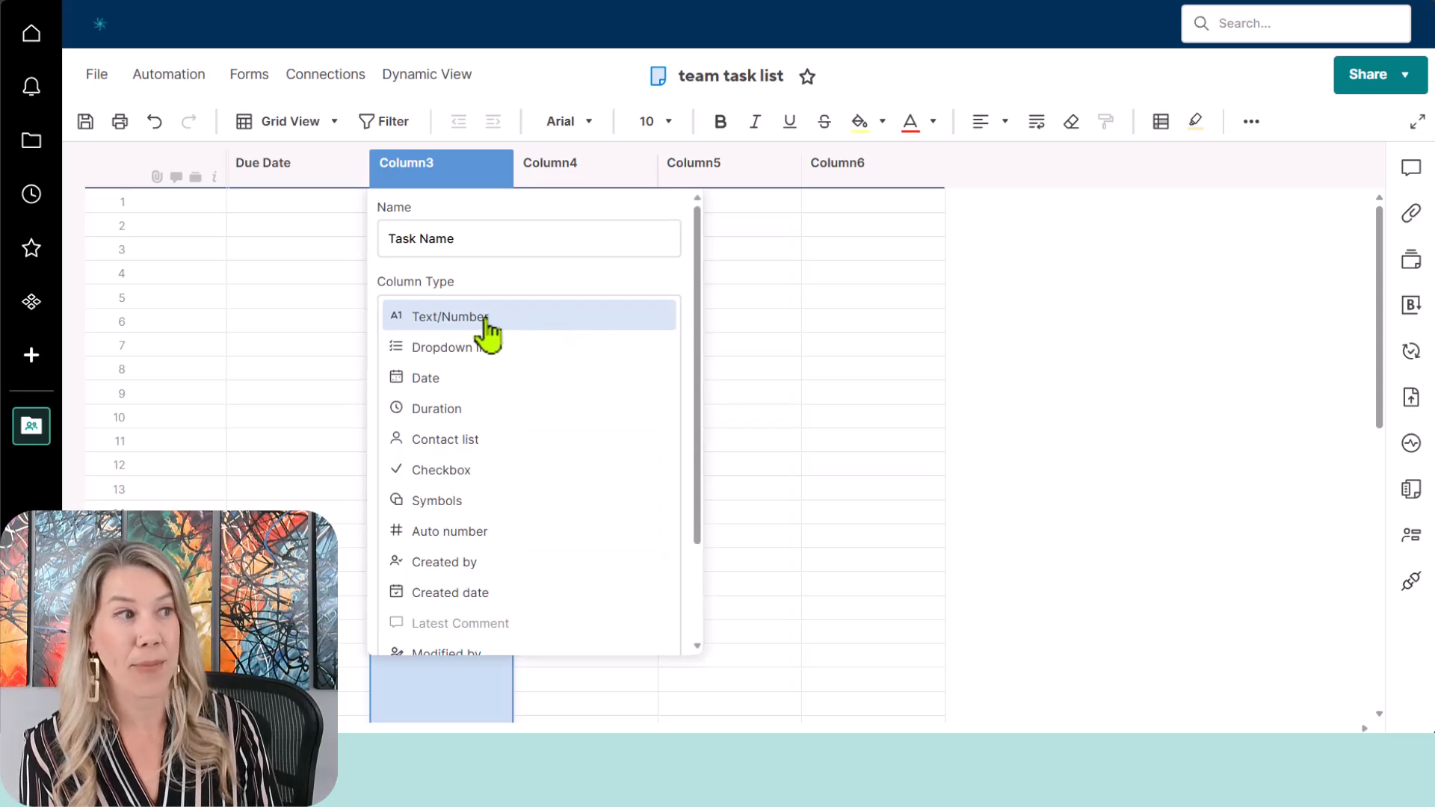
{"action": "left_click", "coordinate": [484, 322]}
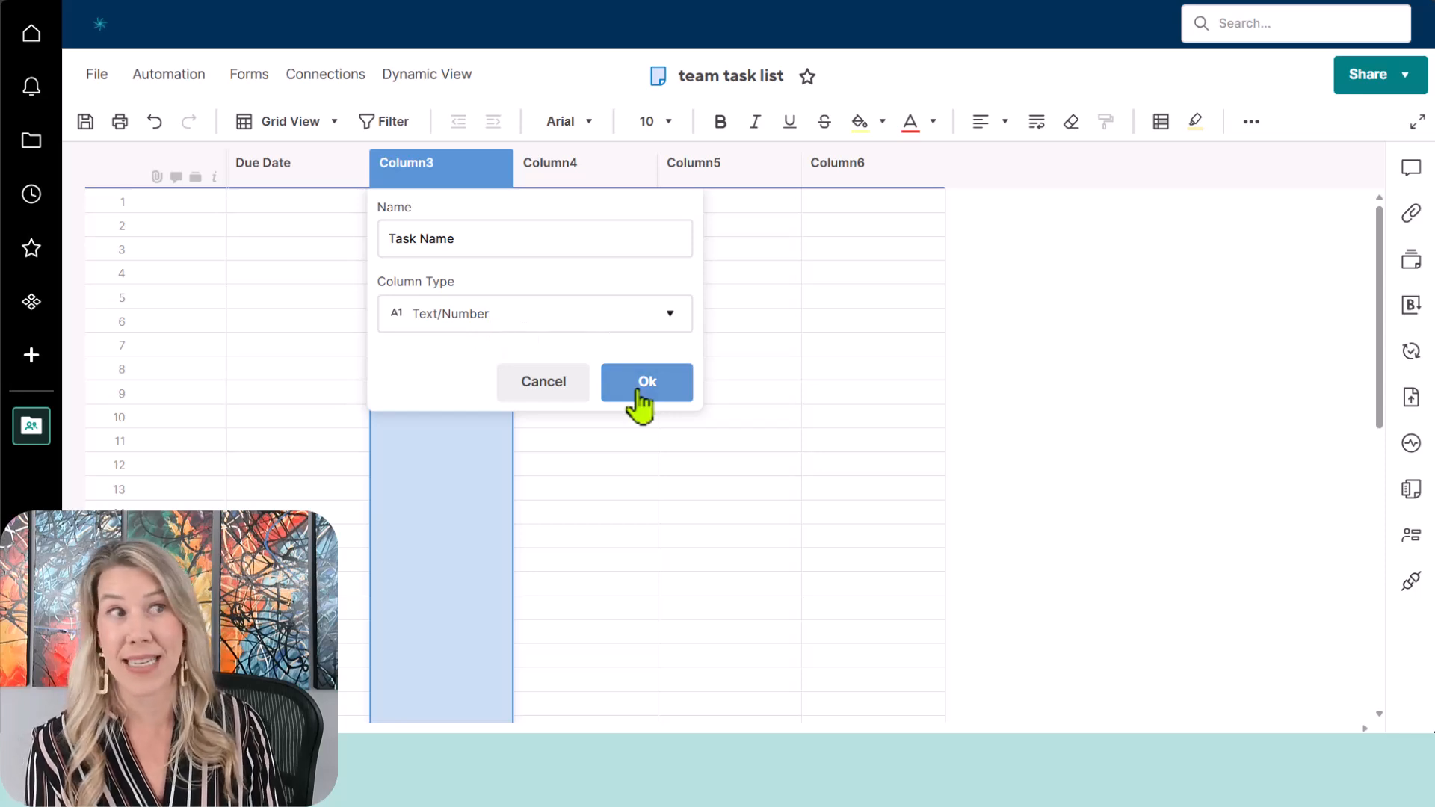
{"action": "left_click", "coordinate": [641, 388]}
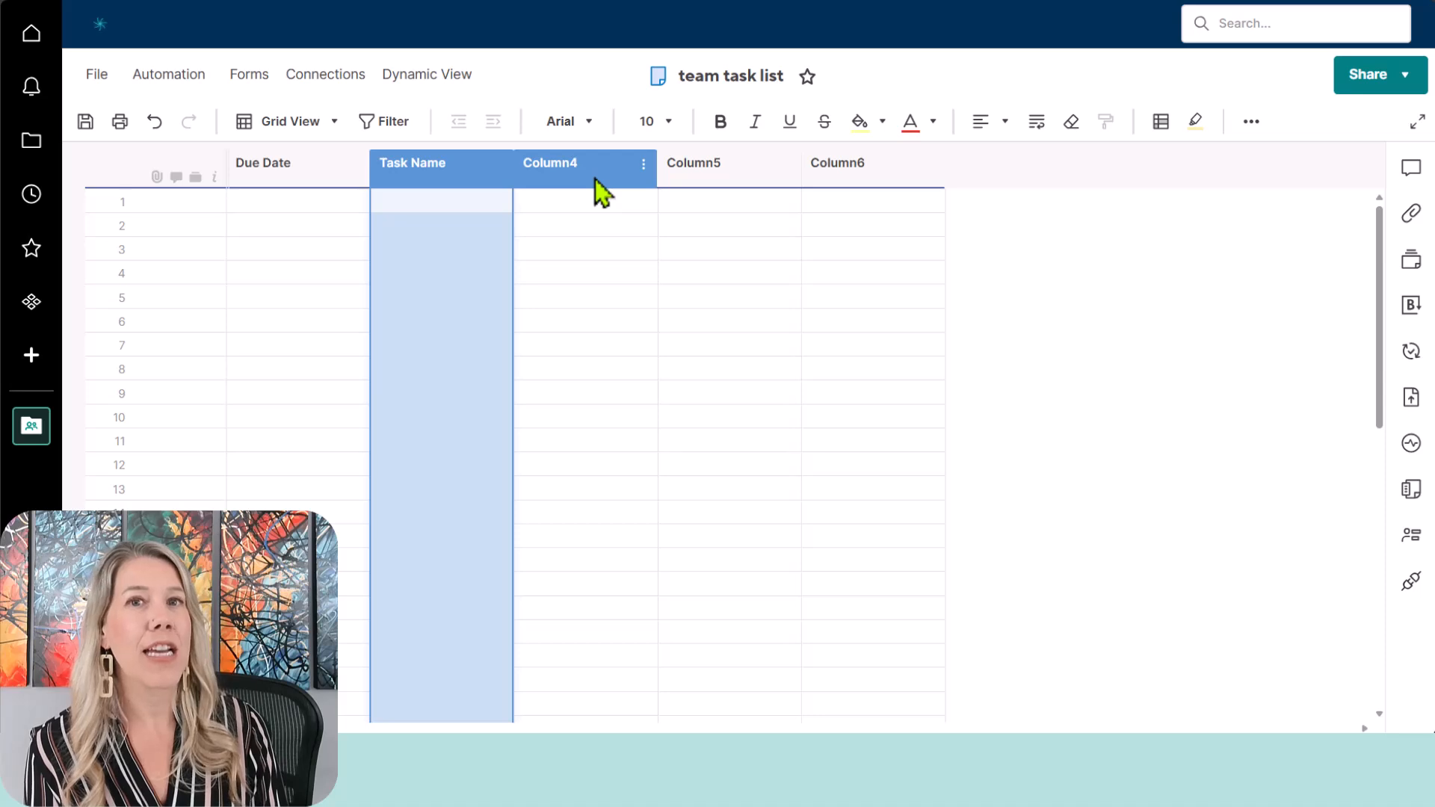
Rename Column4 to "Urgent" and make it a Symbols column with the exclamation mark, dash and down arrow set, restricted to symbol values only
{"action": "left_click", "coordinate": [595, 176]}
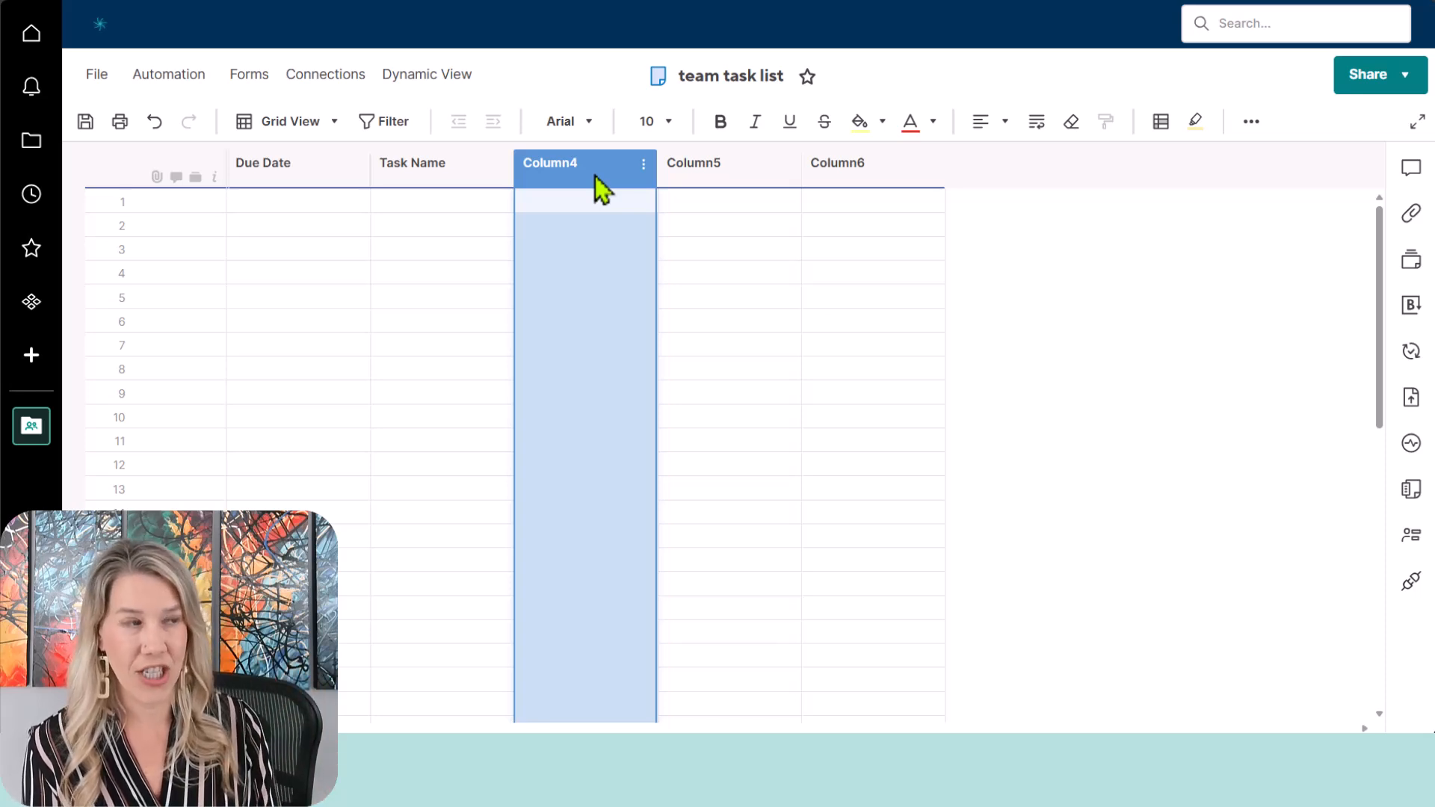
{"action": "right_click", "coordinate": [595, 176]}
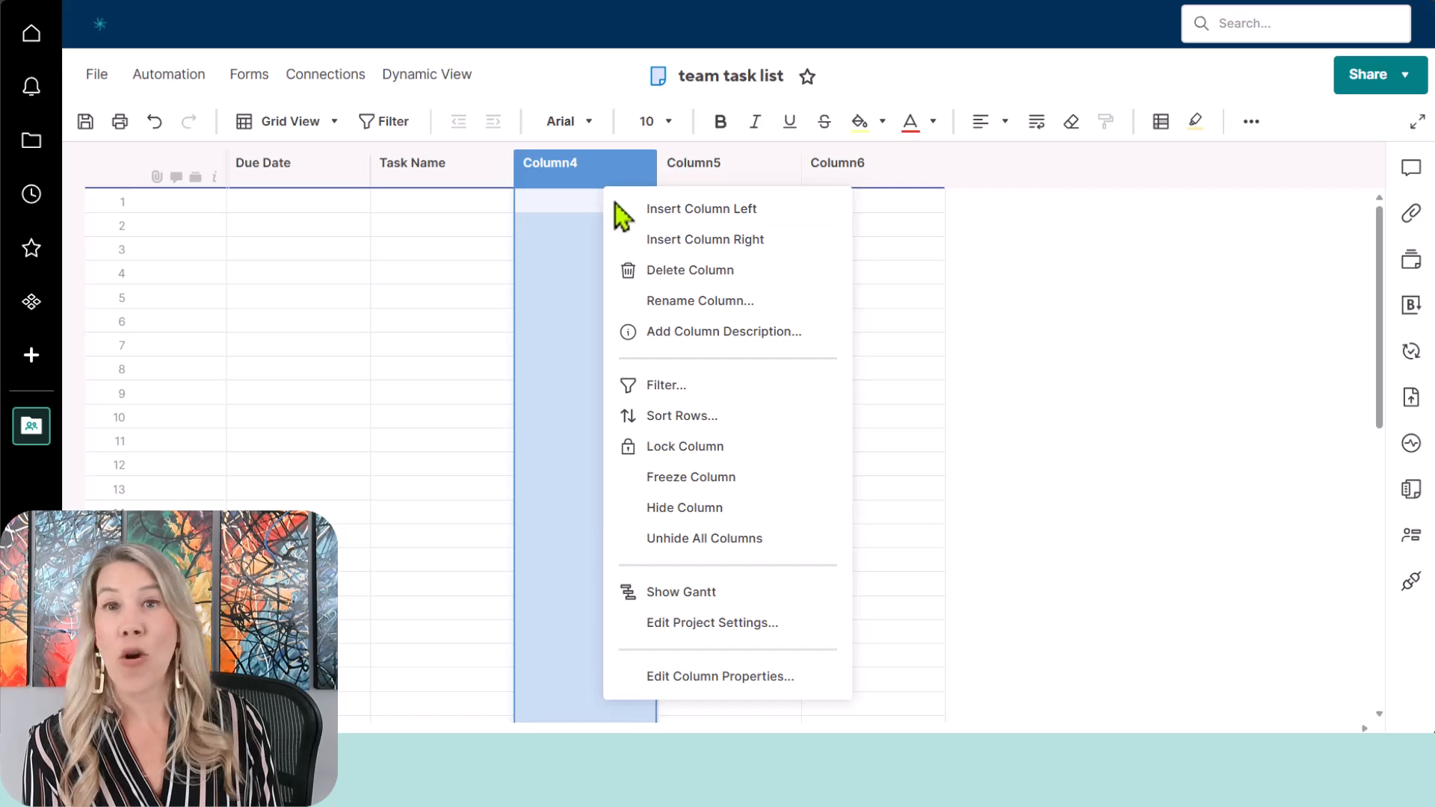
{"action": "left_click", "coordinate": [754, 677]}
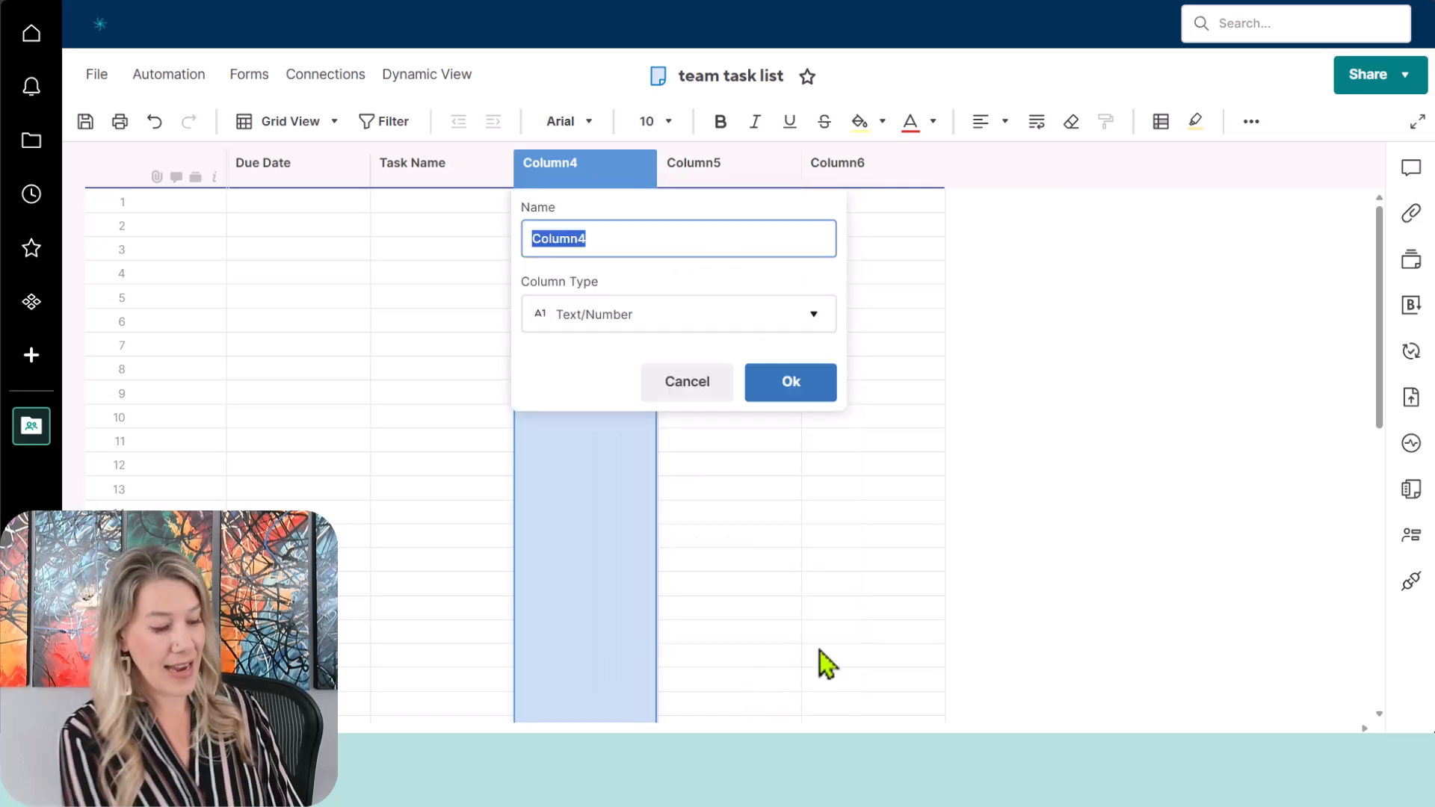
{"action": "type", "text": "Ur"}
{"action": "type", "text": "g"}
{"action": "key", "text": "BackSpace"}
{"action": "type", "text": "rgent"}
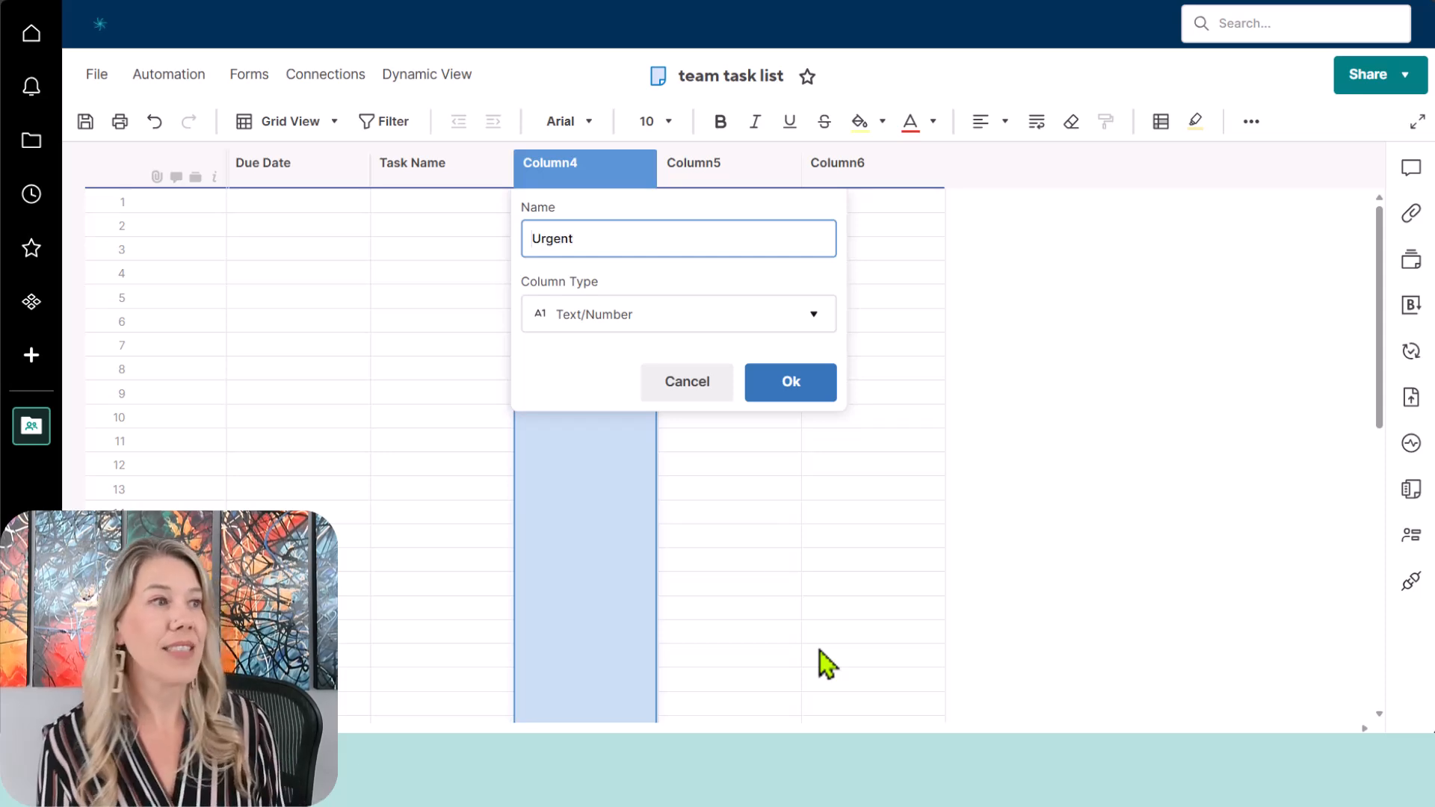
{"action": "left_click", "coordinate": [759, 322]}
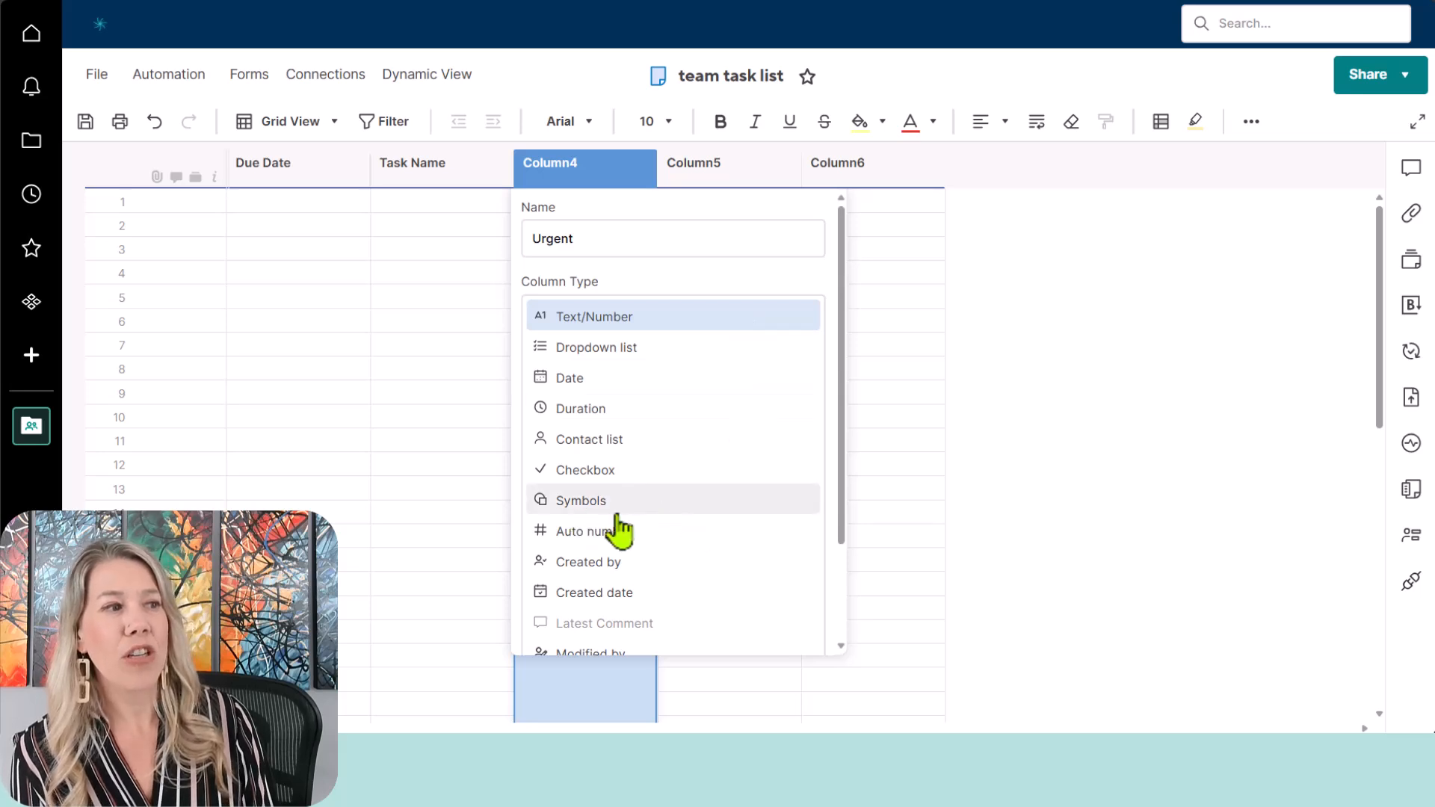
{"action": "left_click", "coordinate": [657, 500]}
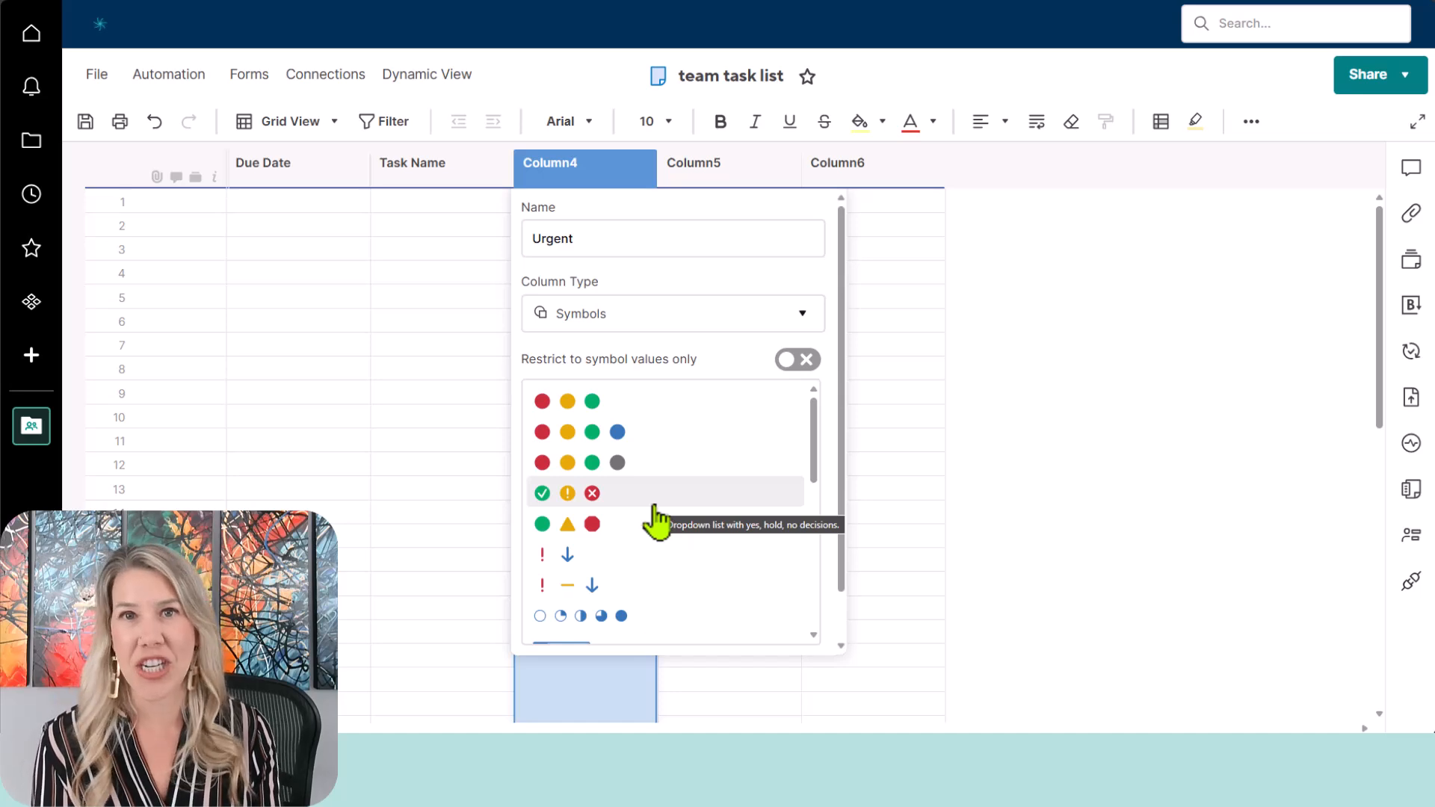
{"action": "left_click", "coordinate": [545, 593]}
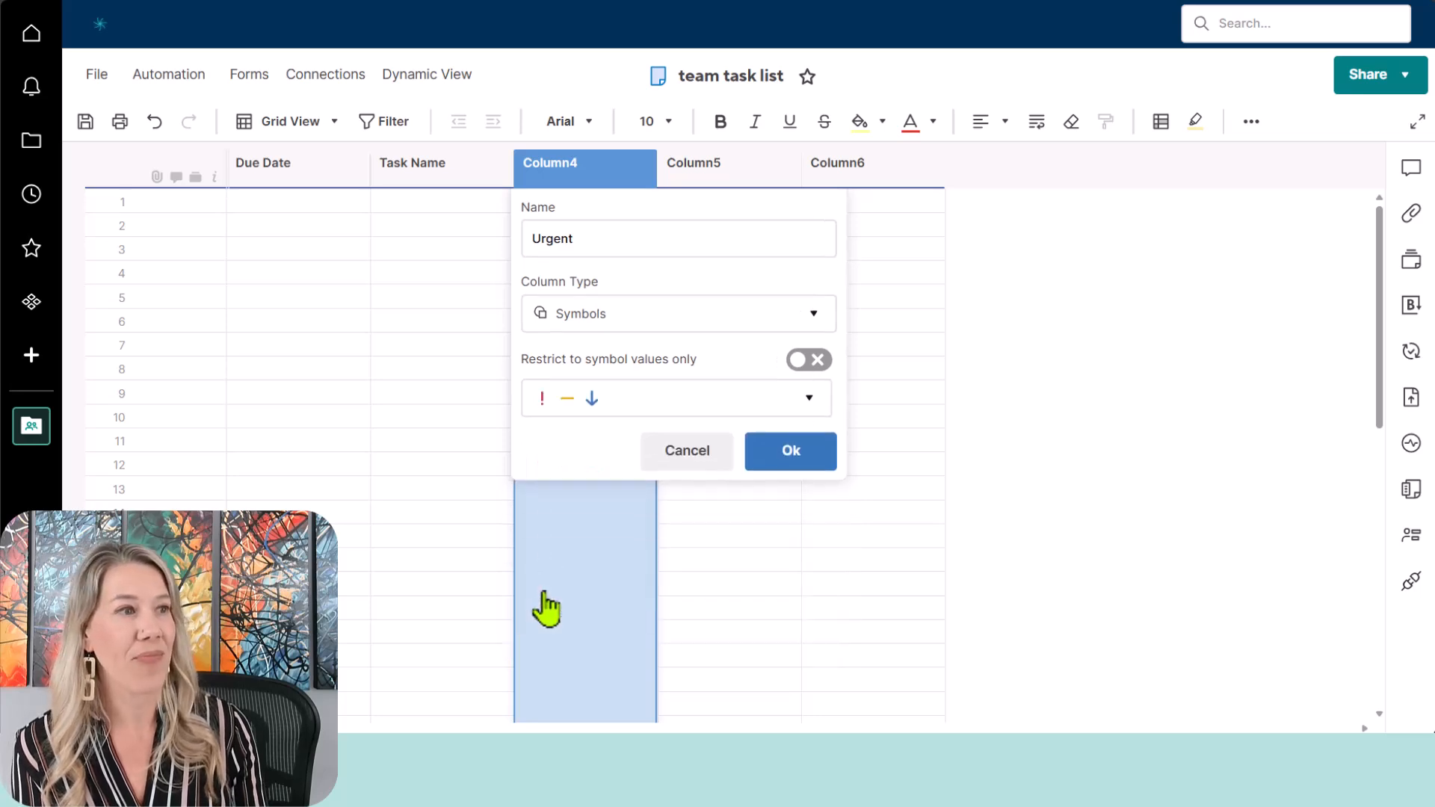
{"action": "left_click", "coordinate": [820, 361]}
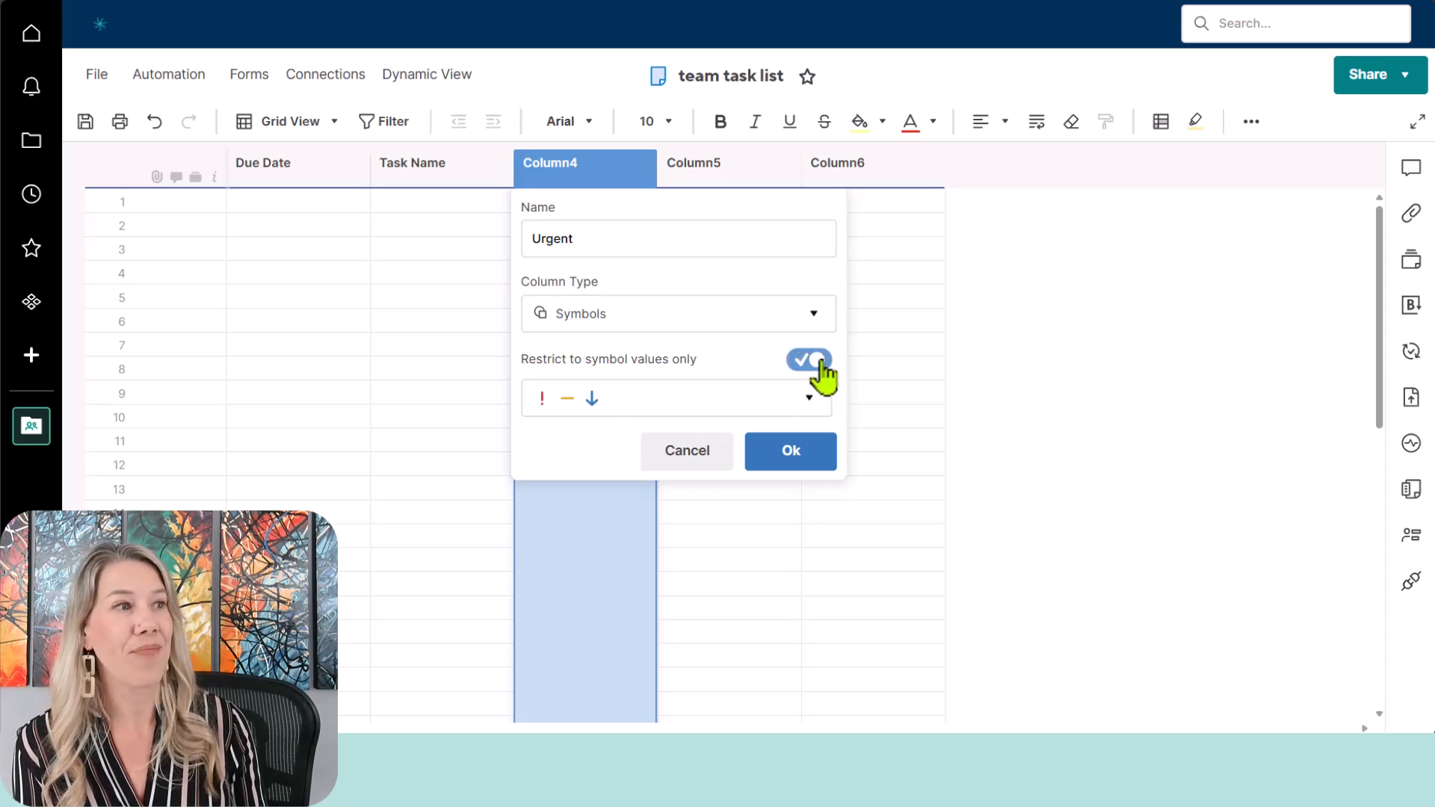
{"action": "left_click", "coordinate": [777, 458]}
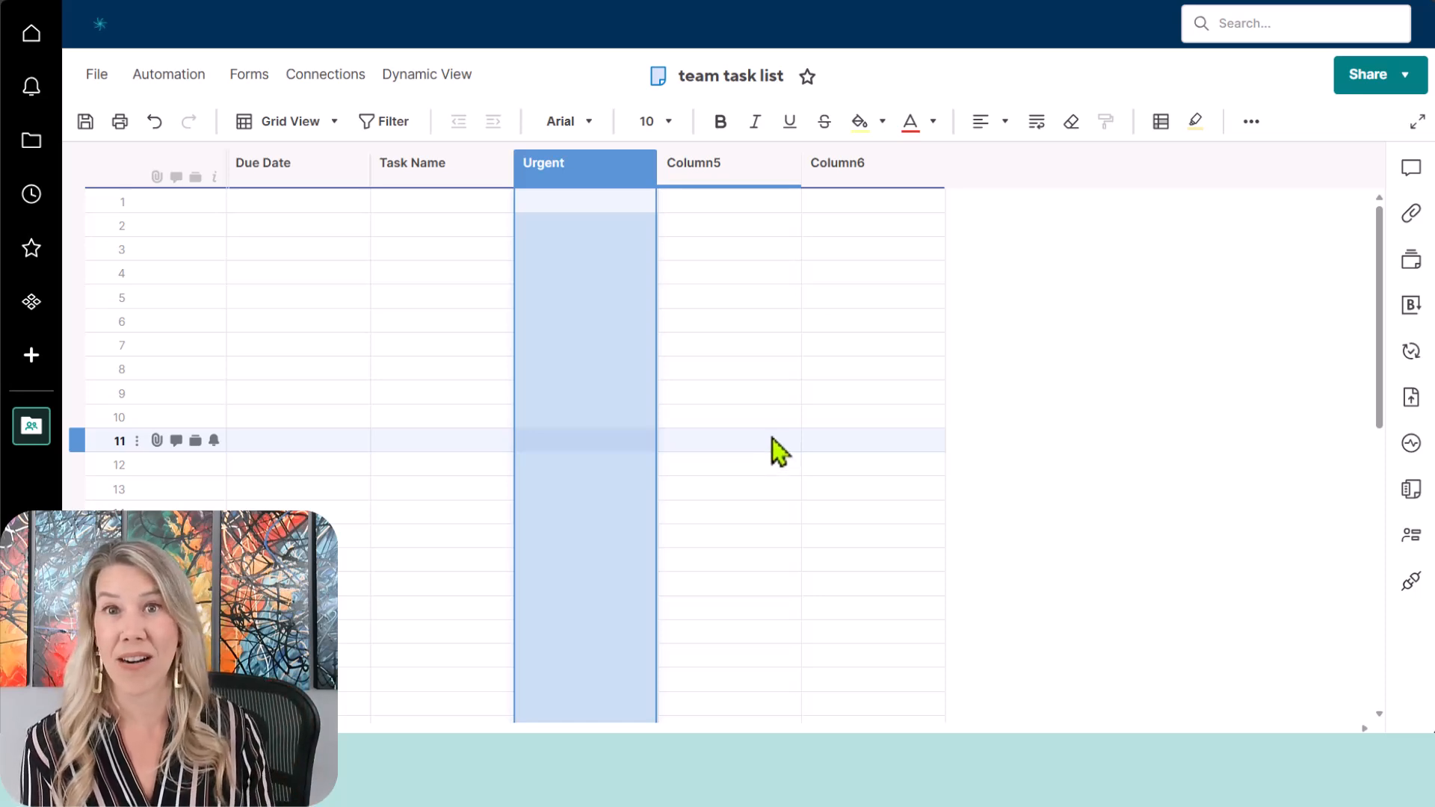
Make Column5 a Contact list column restricted to list values only, and add two team members as its contacts
{"action": "right_click", "coordinate": [711, 174]}
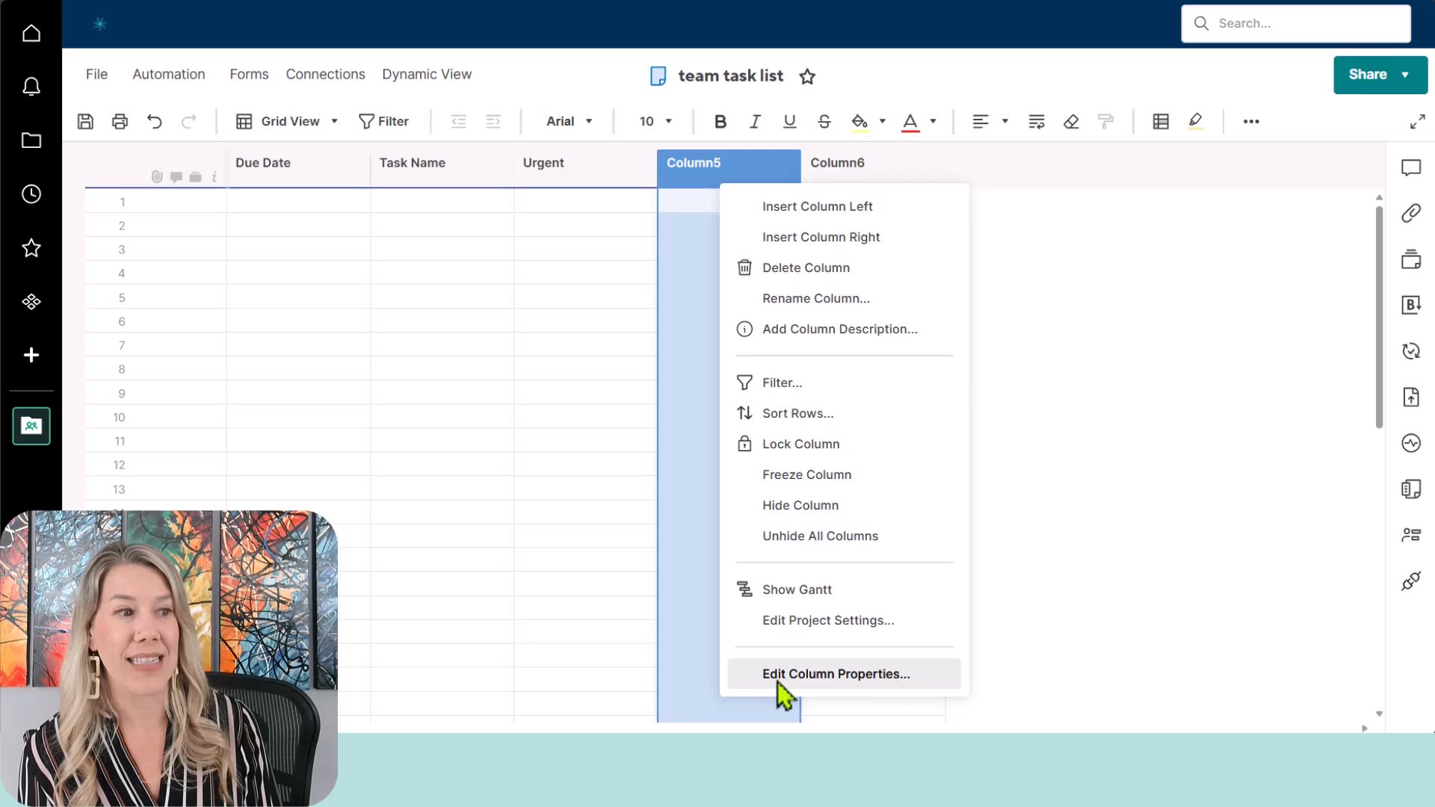
{"action": "left_click", "coordinate": [854, 675]}
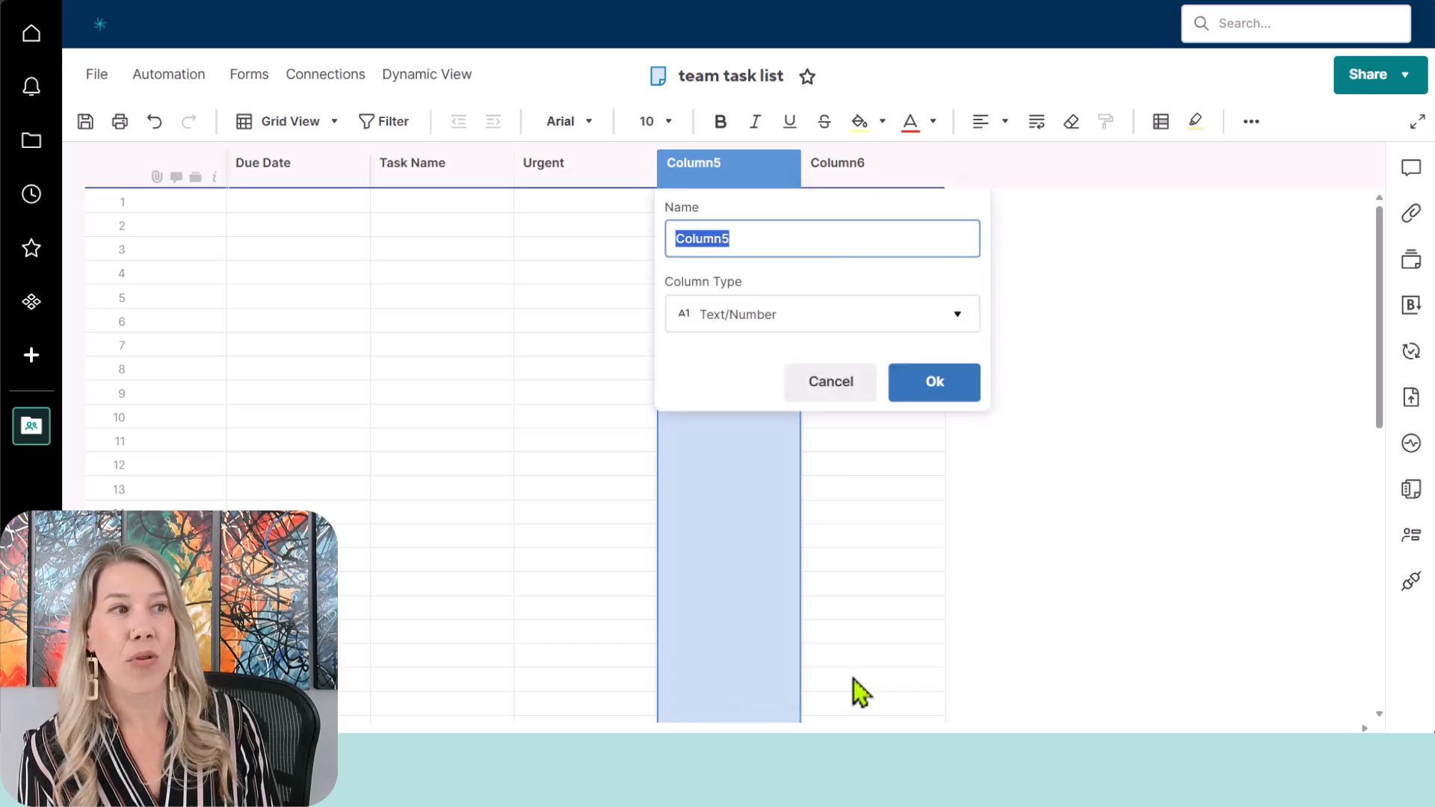
{"action": "left_click", "coordinate": [961, 327]}
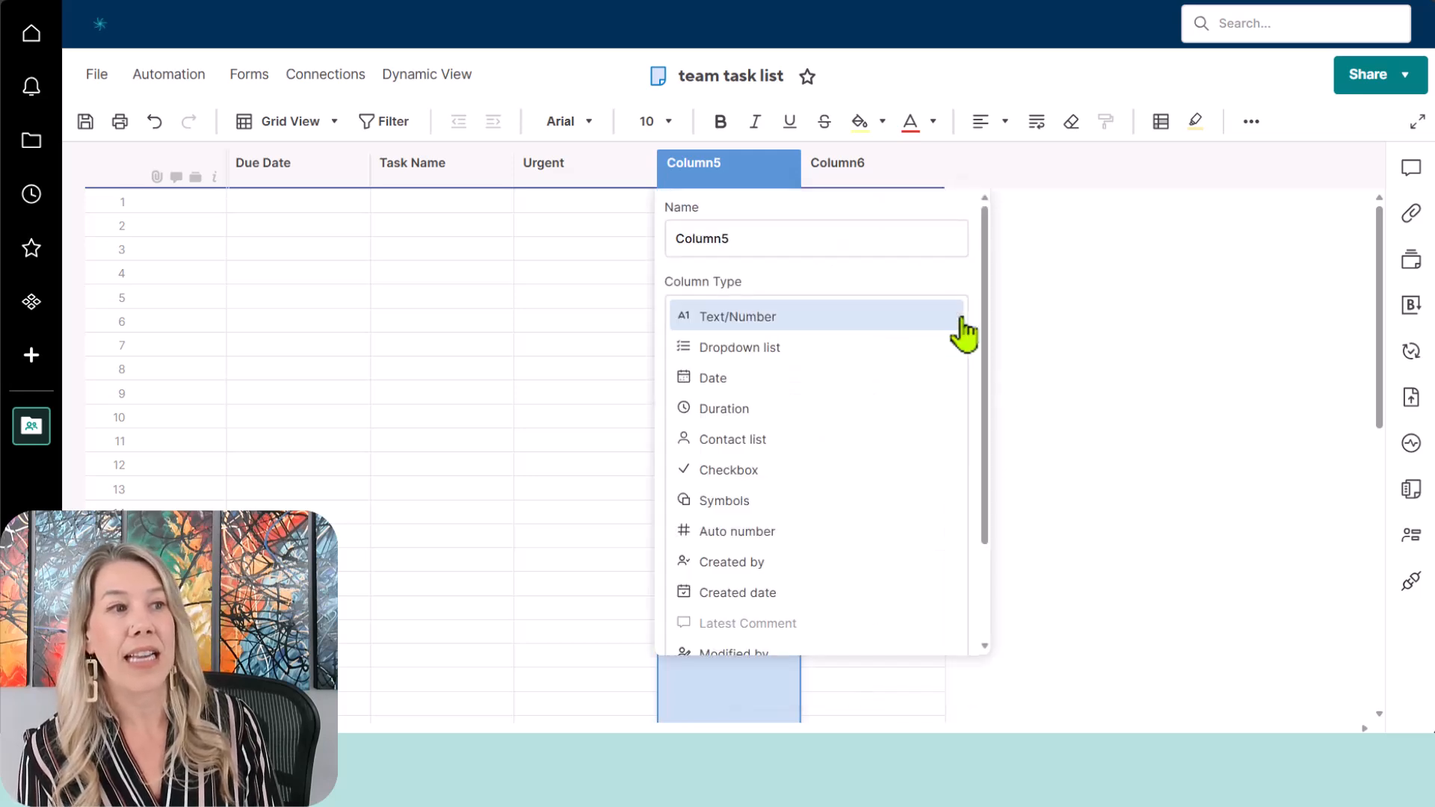
{"action": "left_click", "coordinate": [831, 441]}
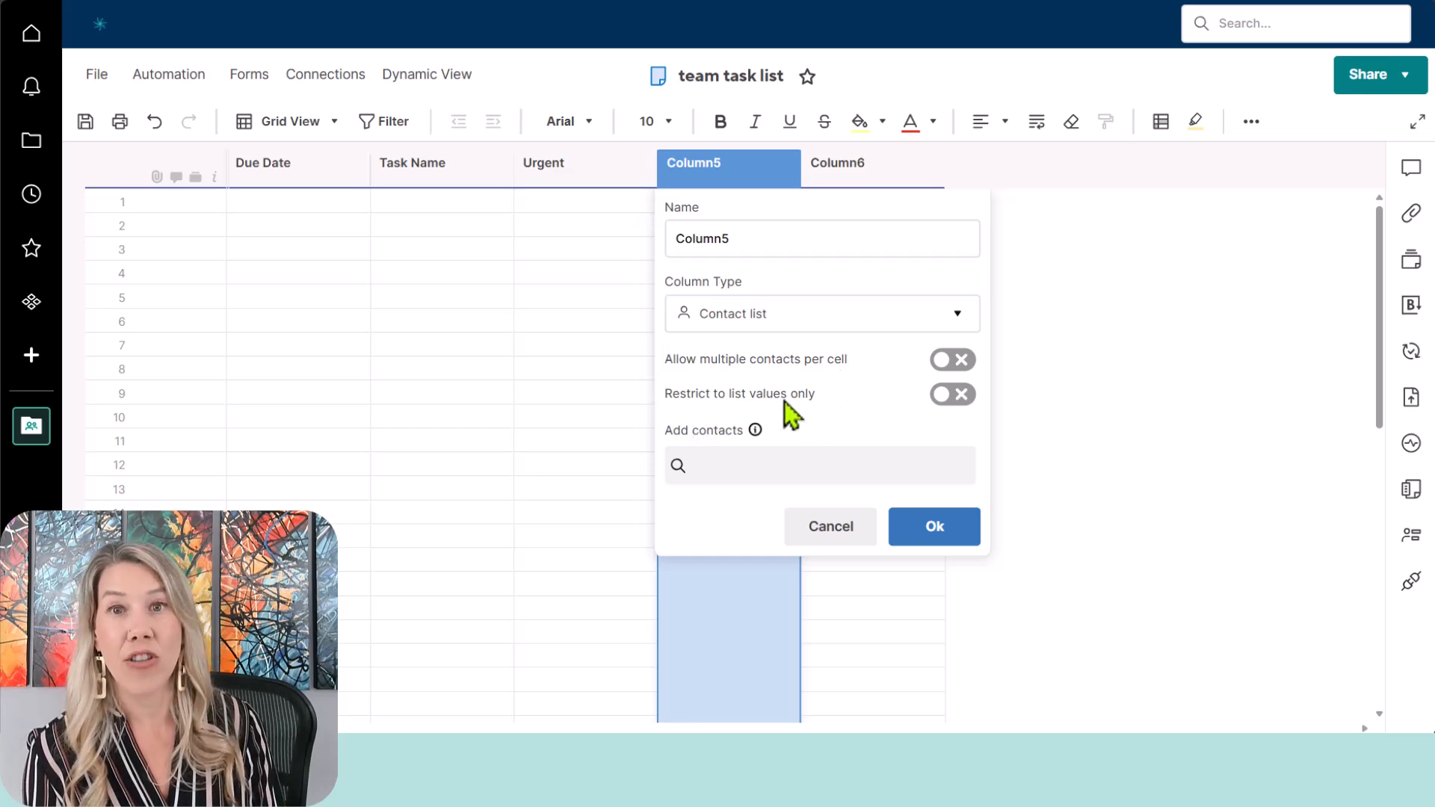
{"action": "left_click", "coordinate": [964, 396]}
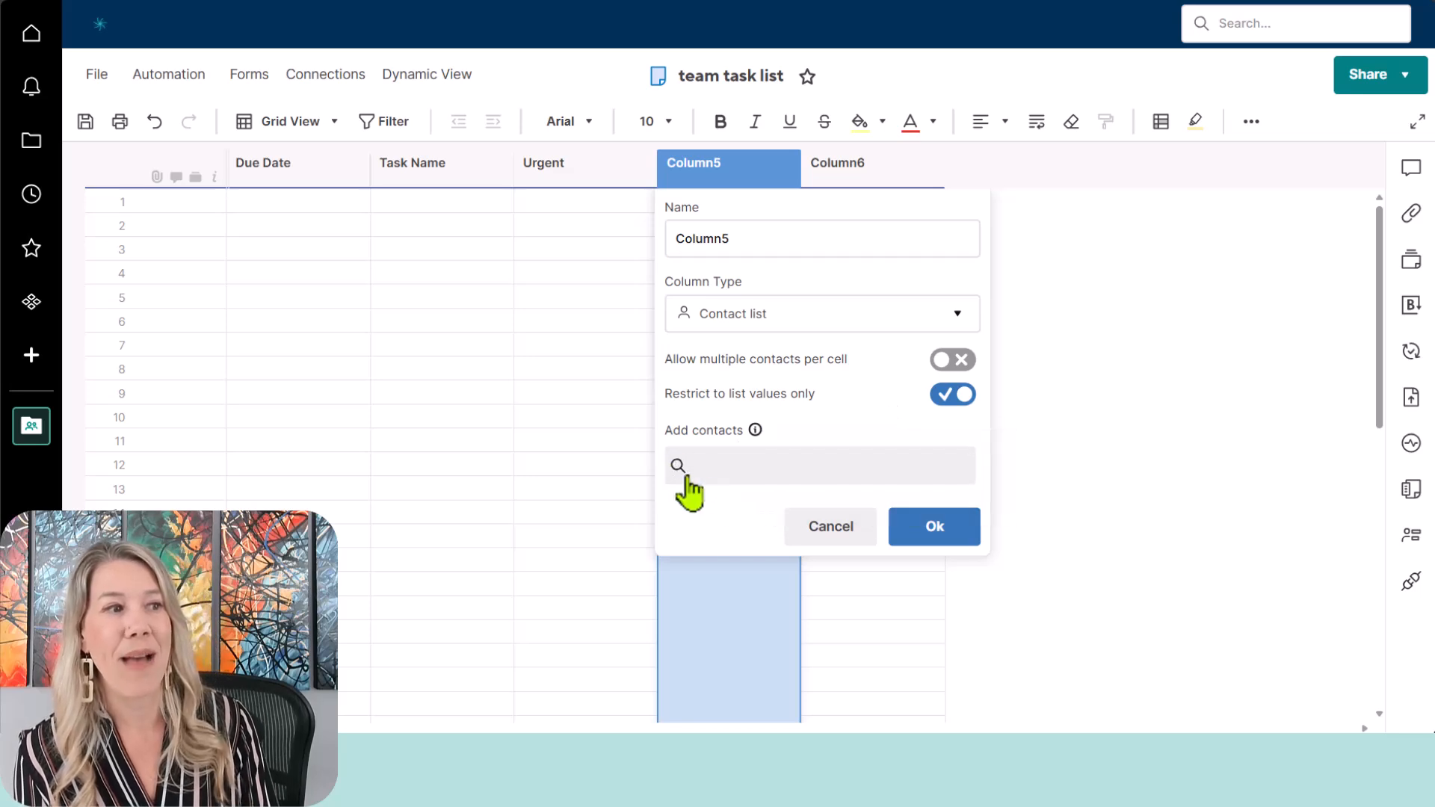
{"action": "left_click", "coordinate": [839, 478]}
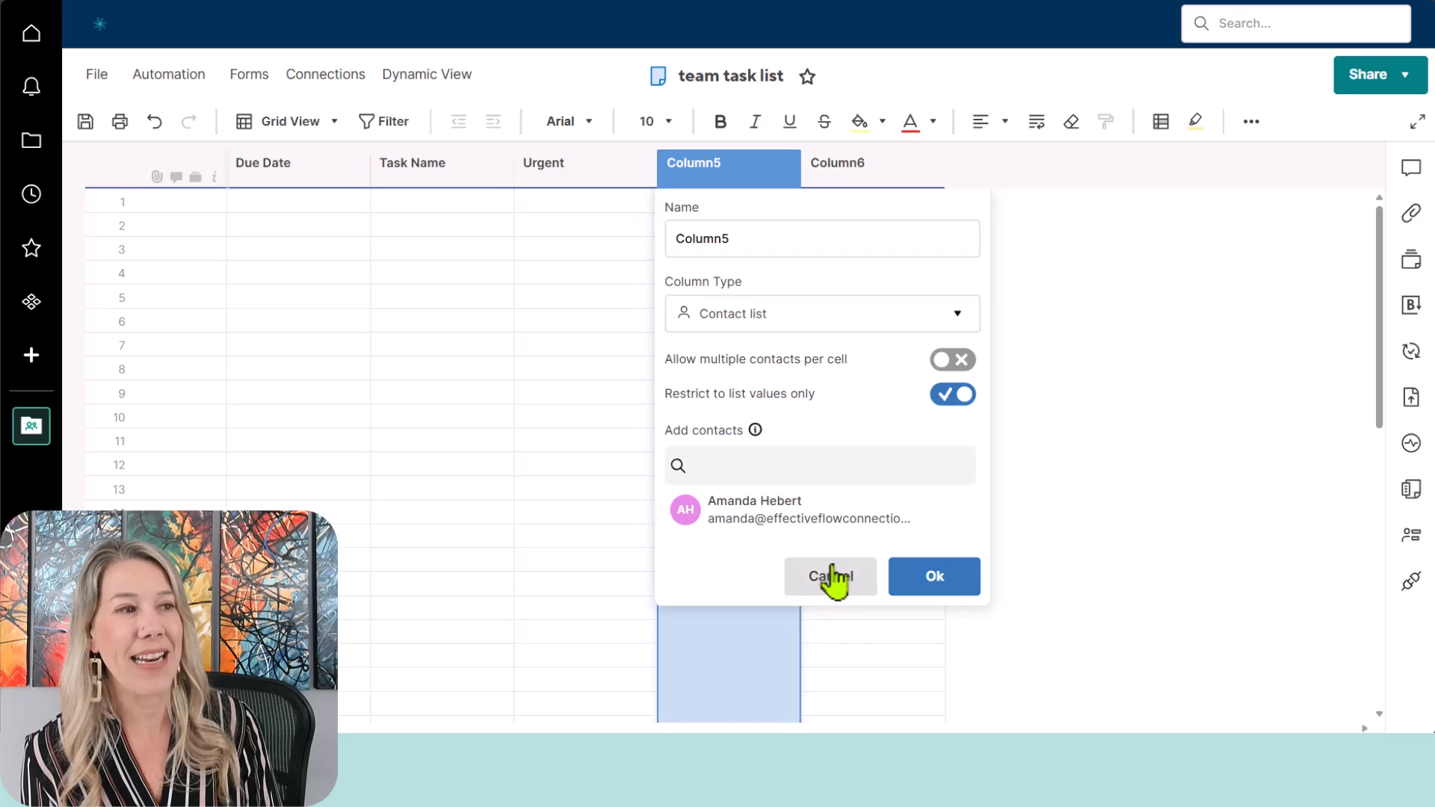
{"action": "left_click", "coordinate": [828, 478]}
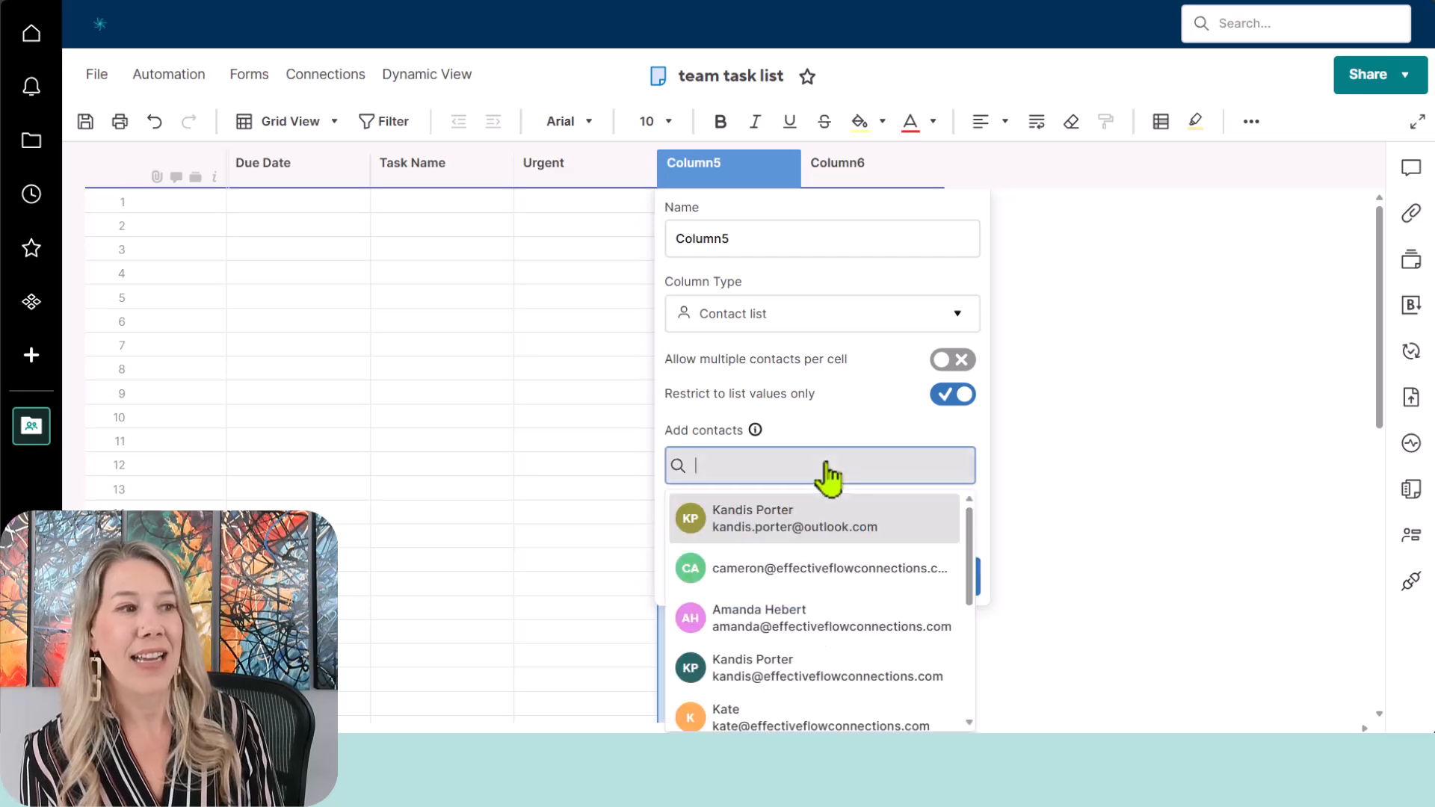
{"action": "left_click", "coordinate": [807, 583]}
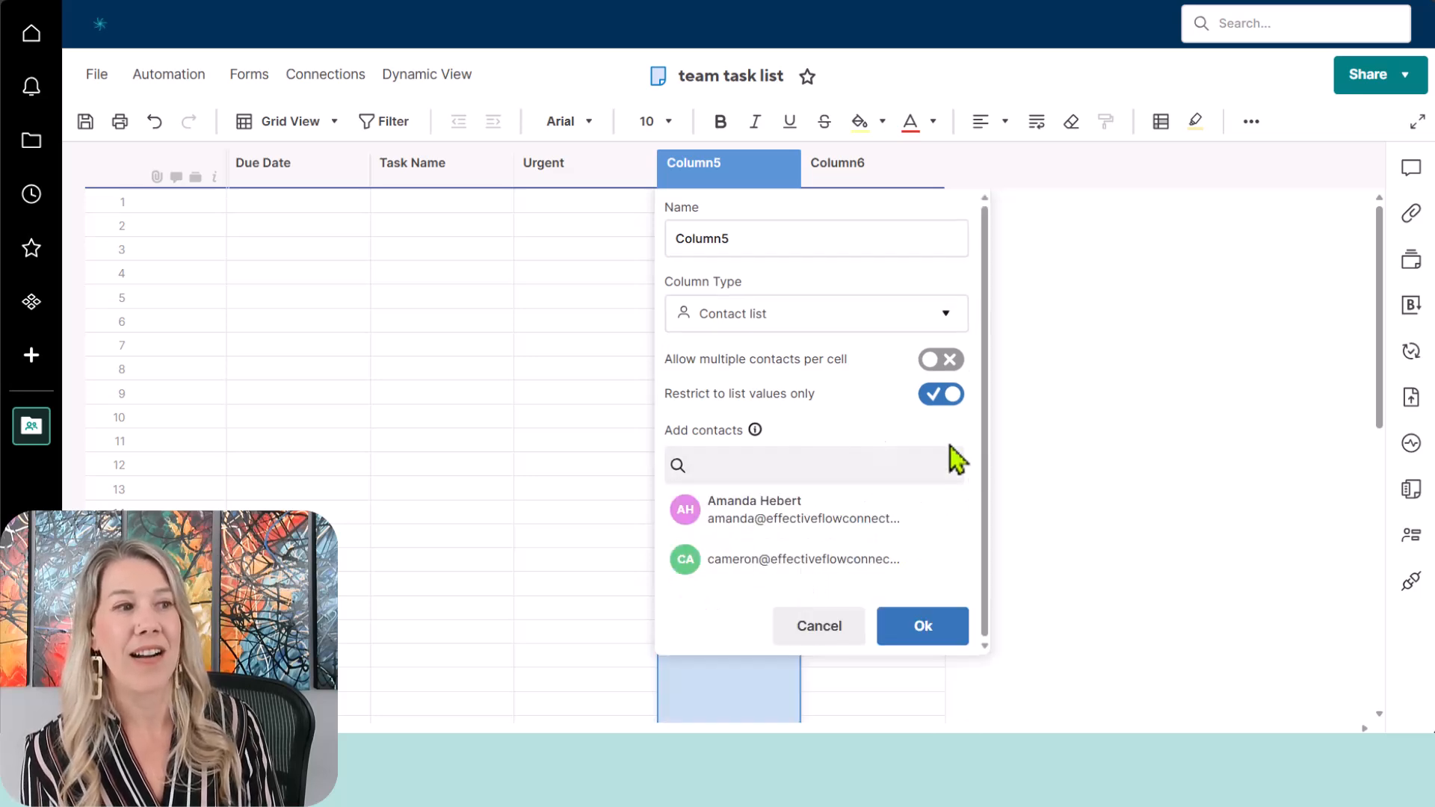
{"action": "left_click", "coordinate": [921, 628]}
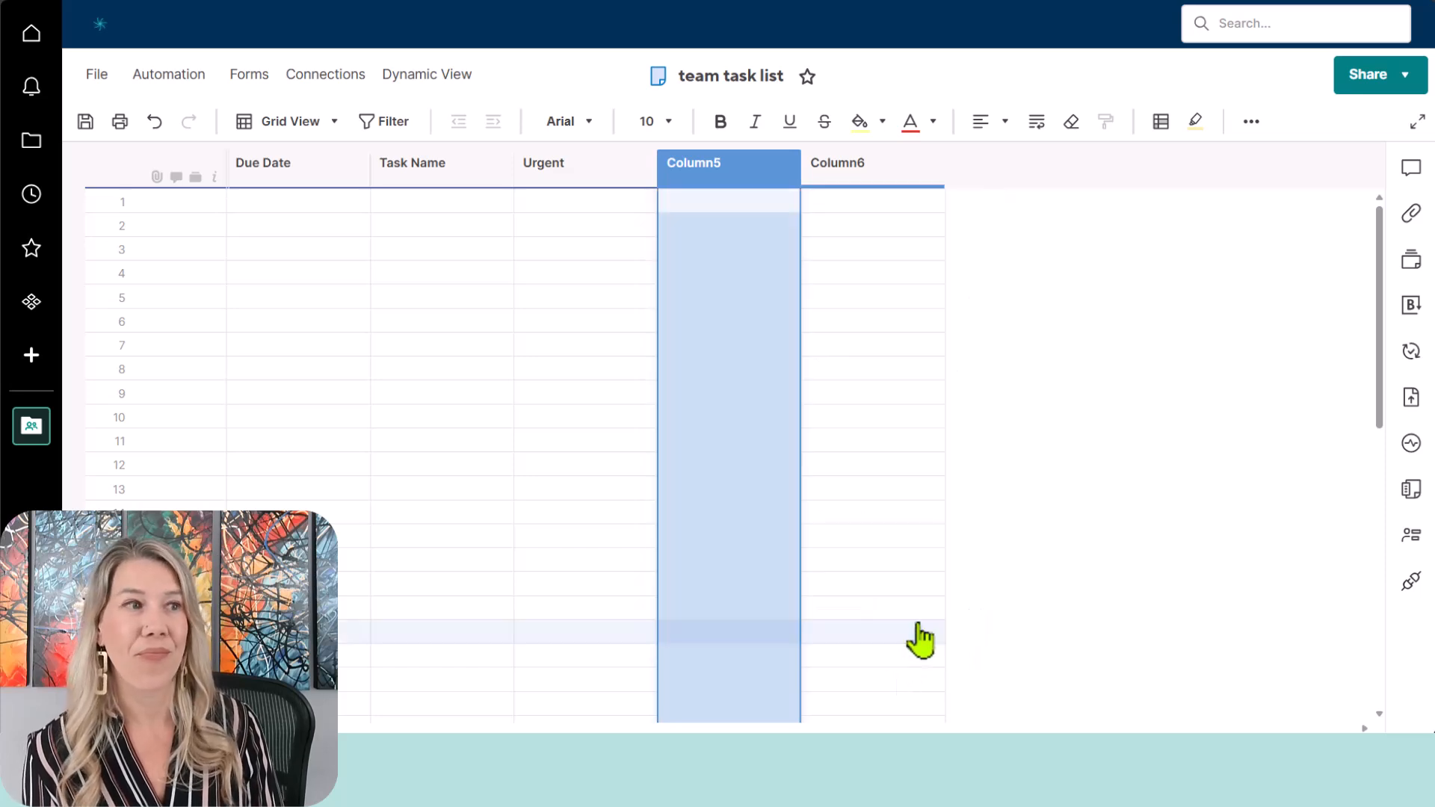
Rename Column5 to "Assigned To"
{"action": "right_click", "coordinate": [719, 164]}
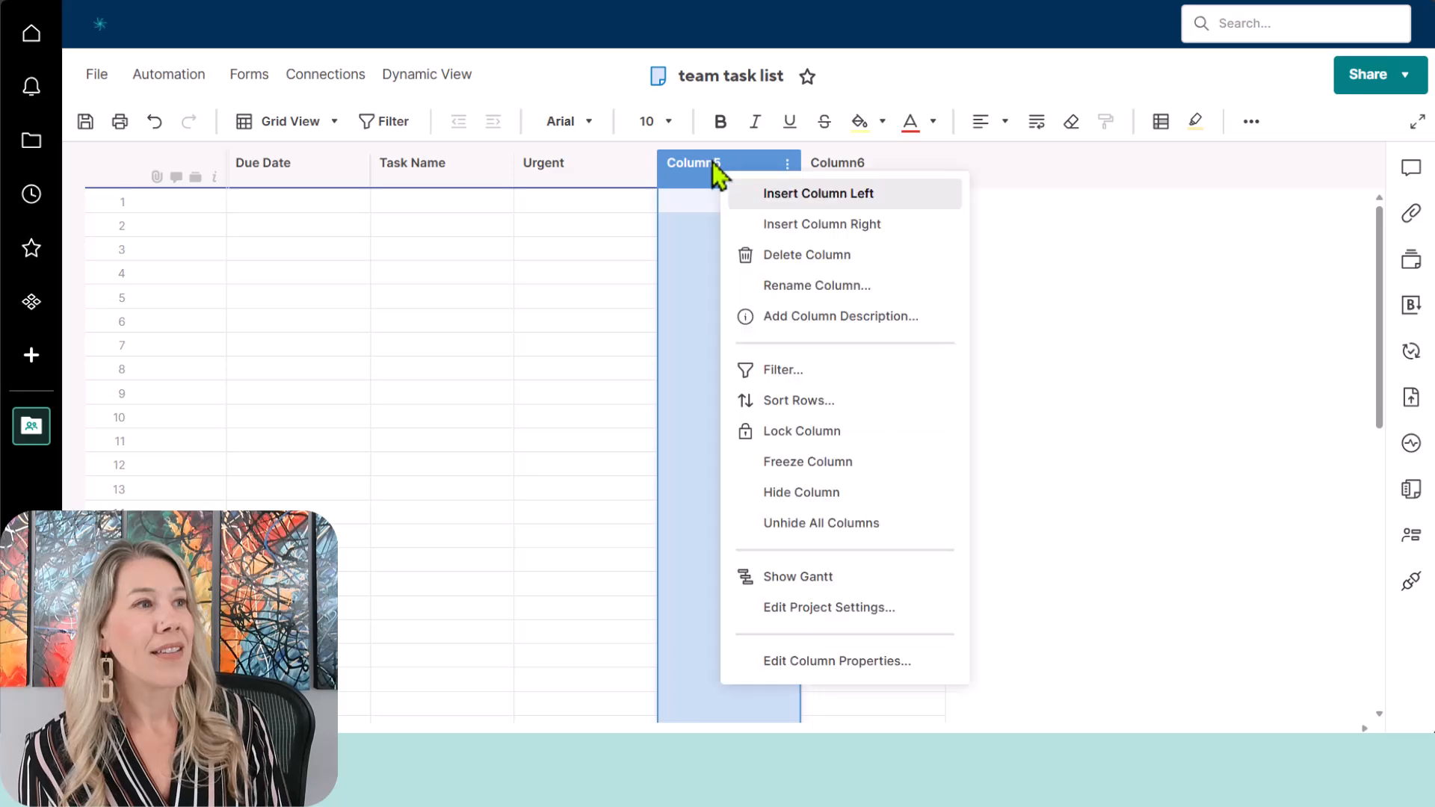
{"action": "left_click", "coordinate": [785, 664]}
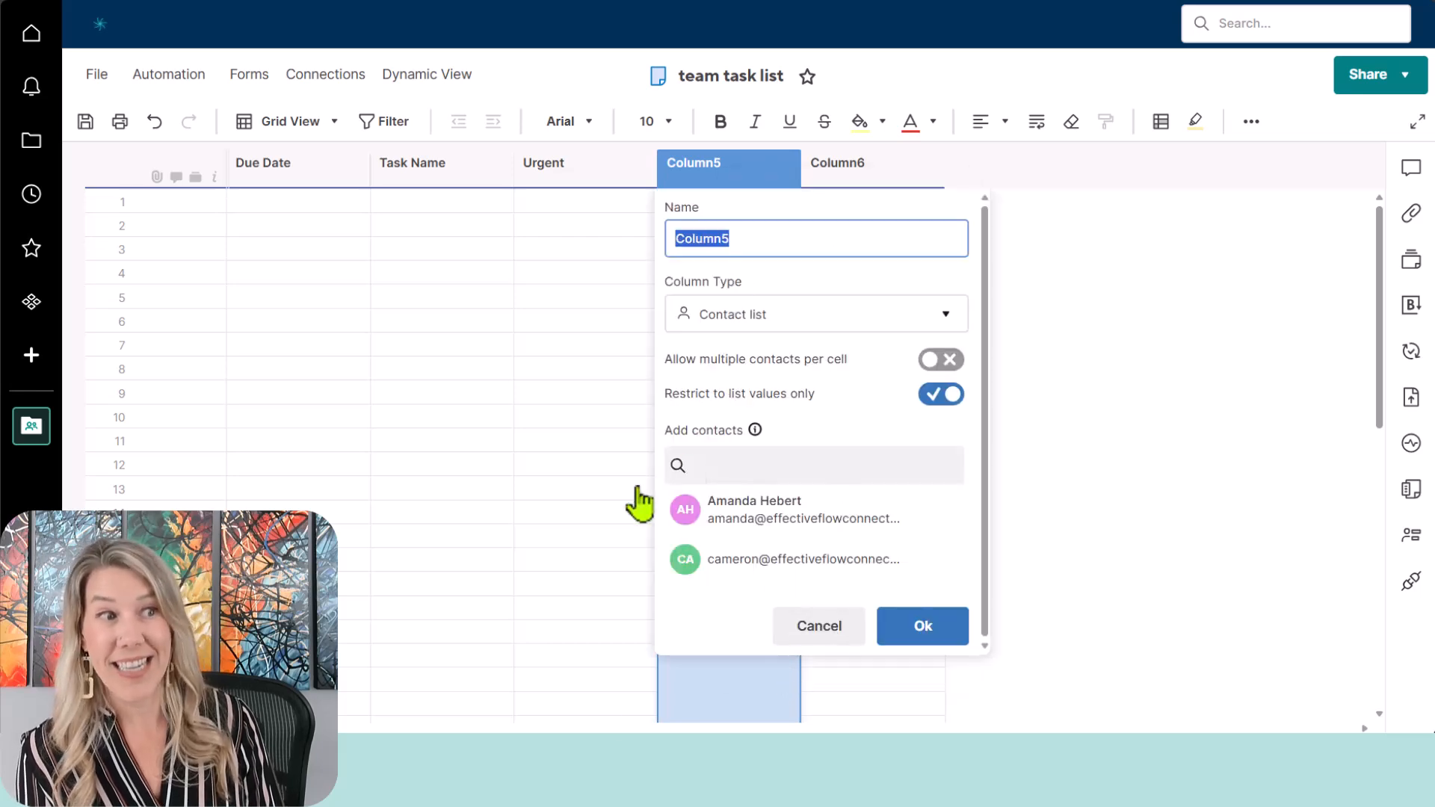
{"action": "type", "text": "Assigned To"}
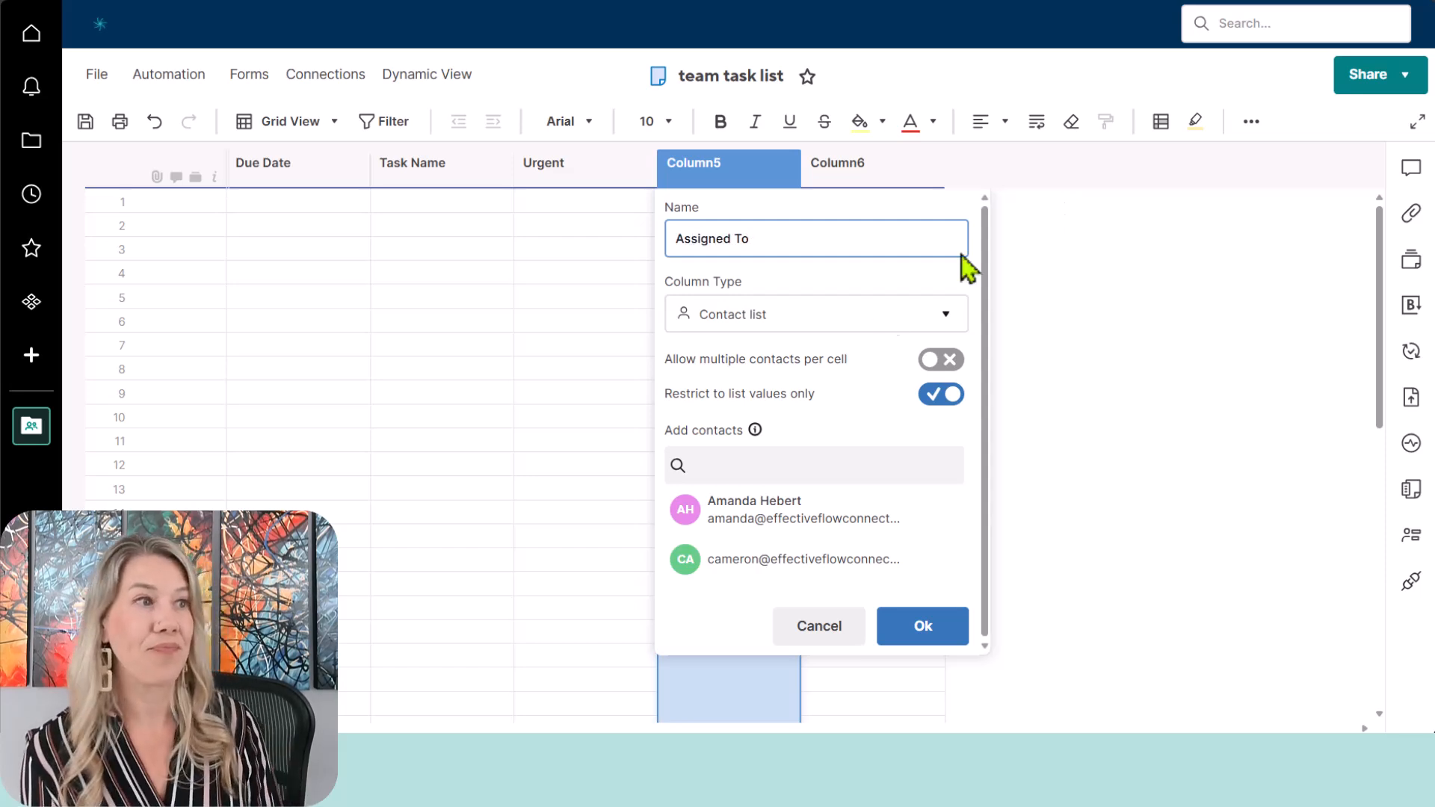
{"action": "key", "text": "Return"}
Rename Column6 to "Department" and make it a Dropdown list column restricted to list values only
{"action": "left_click", "coordinate": [879, 160]}
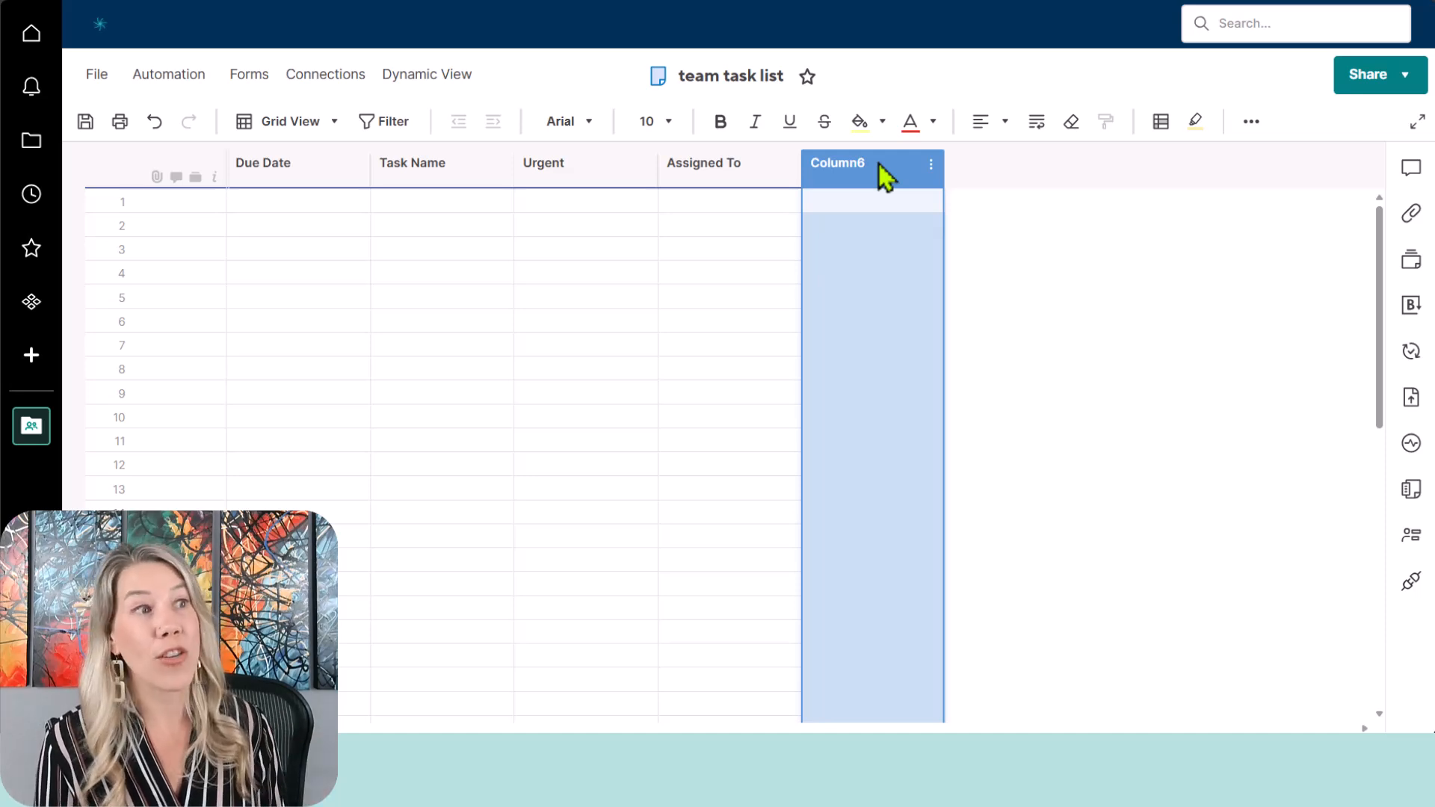
{"action": "right_click", "coordinate": [886, 176]}
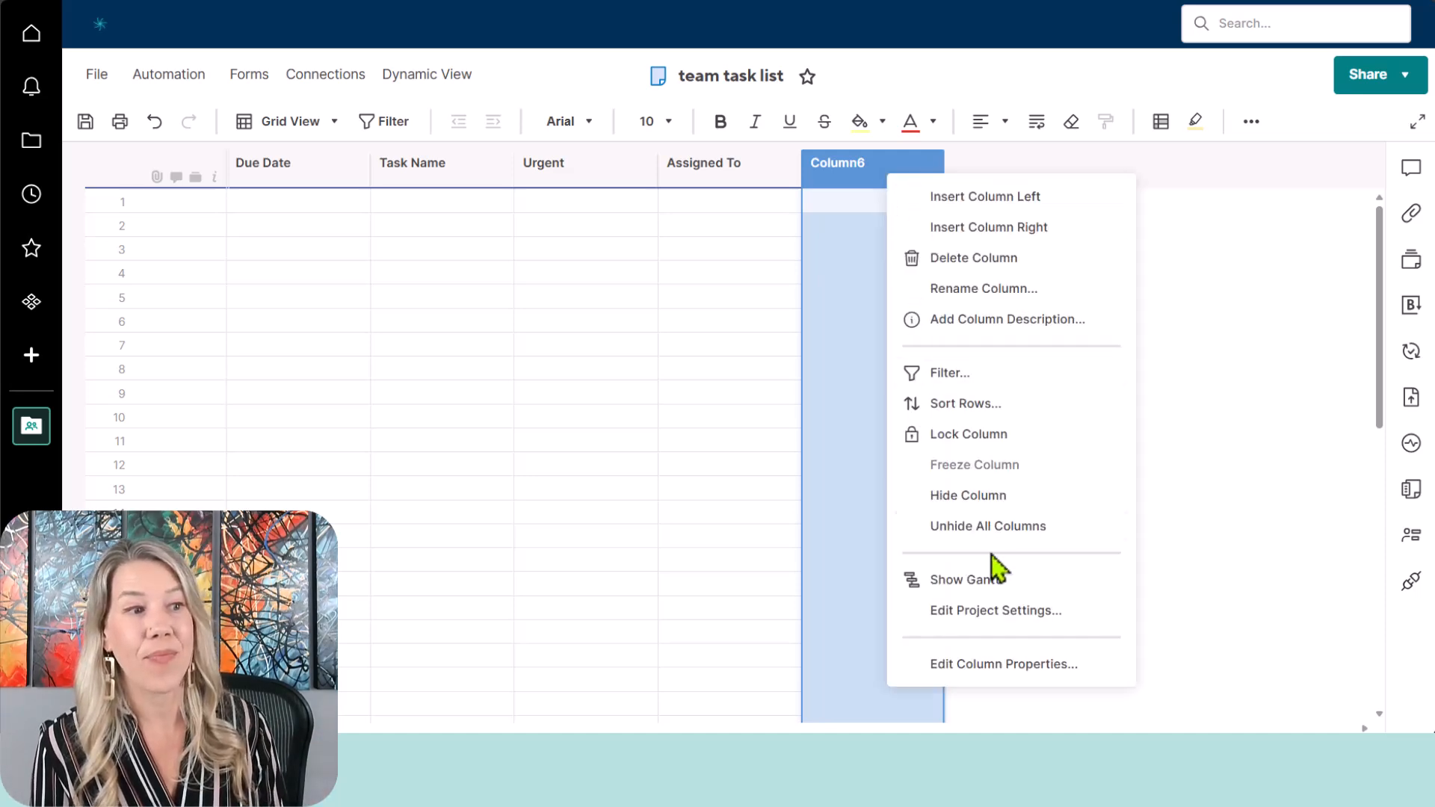
{"action": "left_click", "coordinate": [981, 665]}
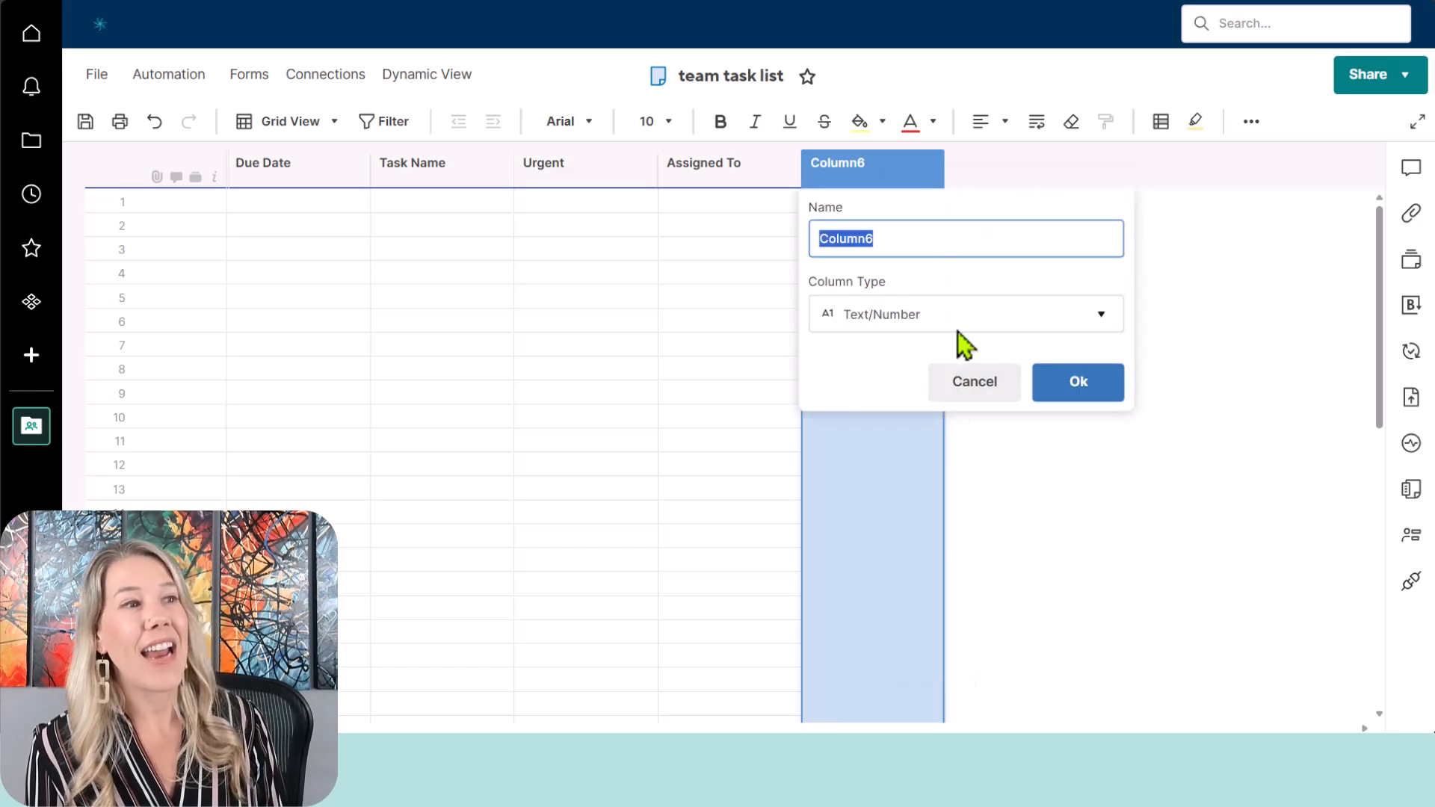
{"action": "type", "text": "Department"}
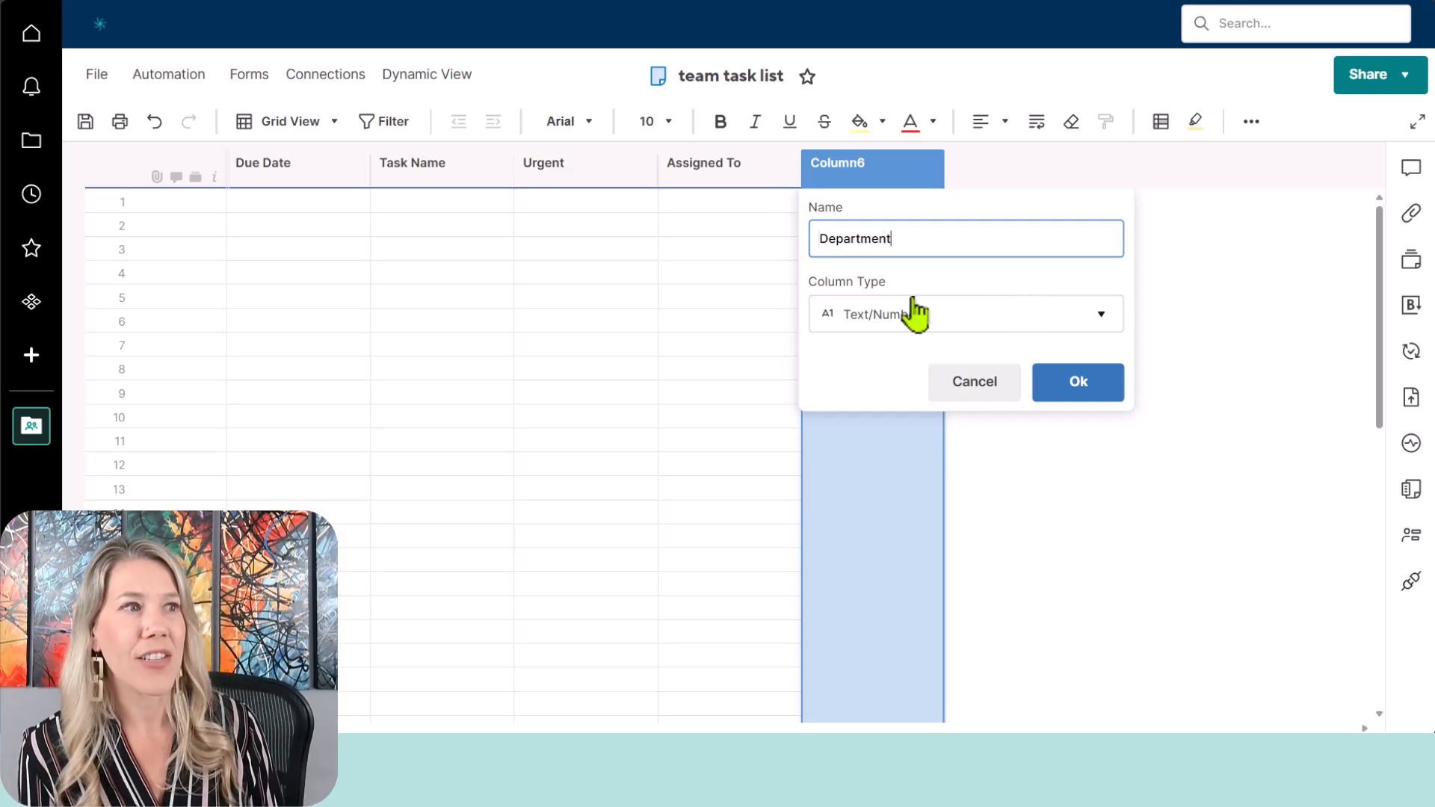
{"action": "left_click", "coordinate": [954, 320]}
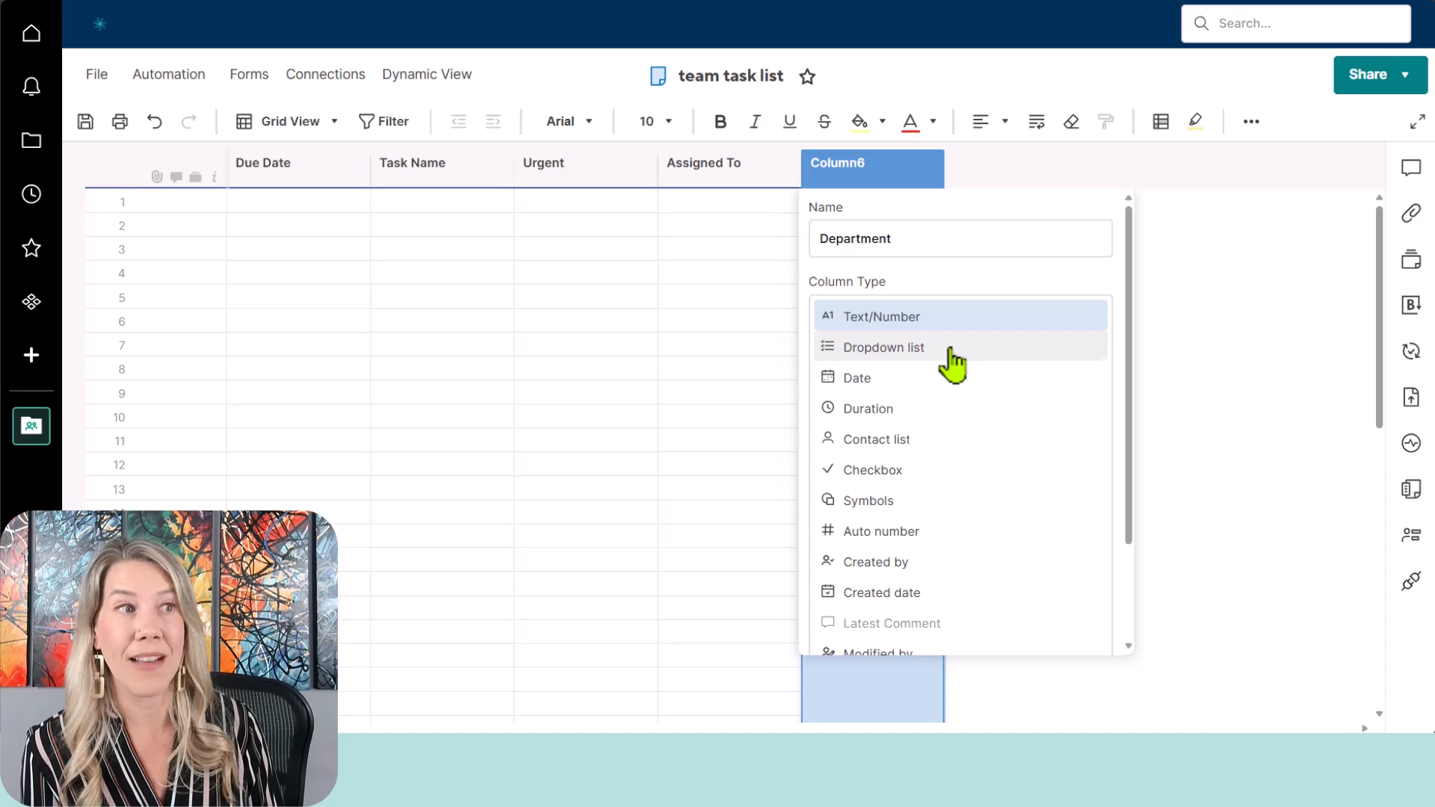
{"action": "left_click", "coordinate": [953, 351]}
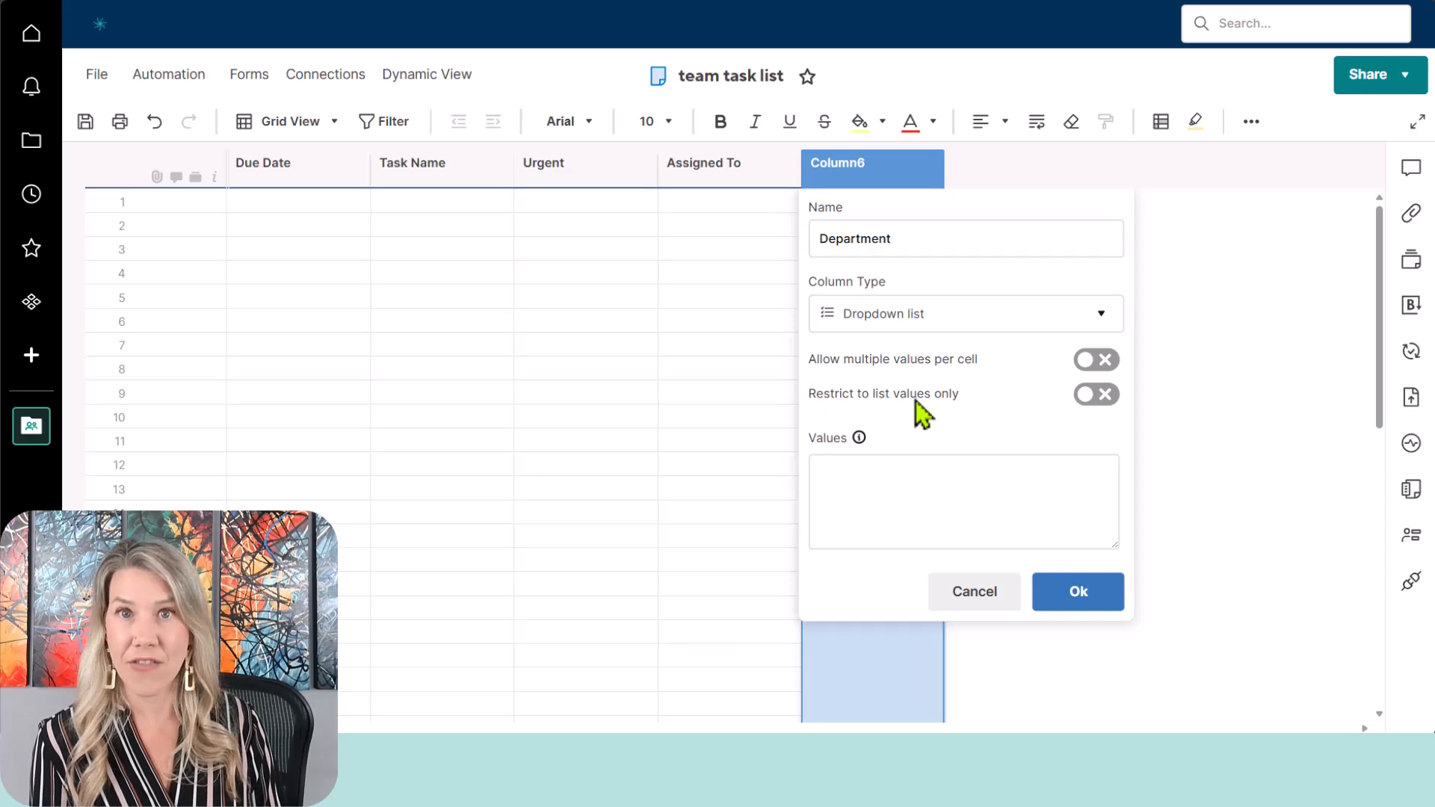
{"action": "left_click", "coordinate": [1101, 395]}
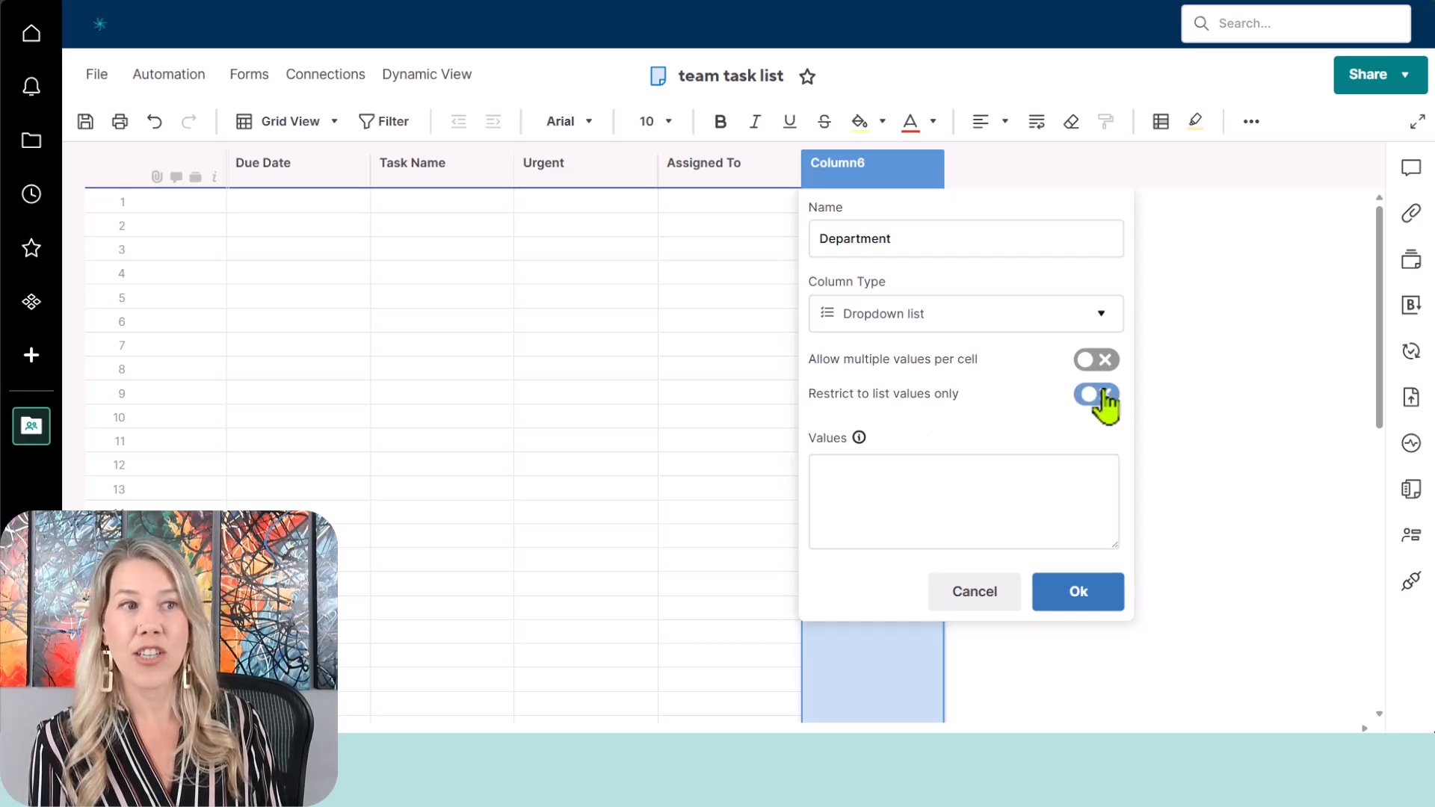
Enter Operations, Finance and Marketing as the Department dropdown values and apply the column properties
{"action": "left_click", "coordinate": [973, 463]}
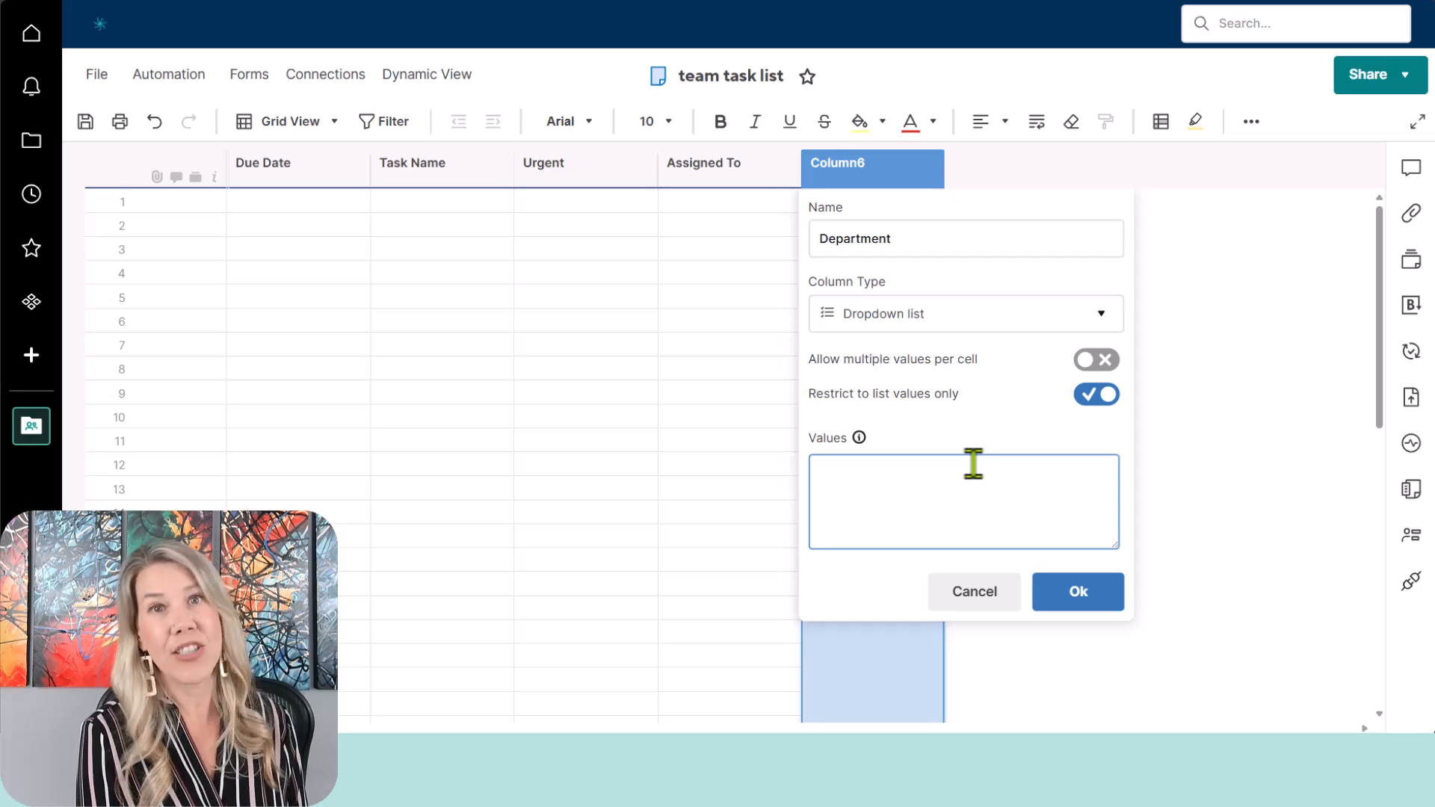
{"action": "type", "text": "Ope"}
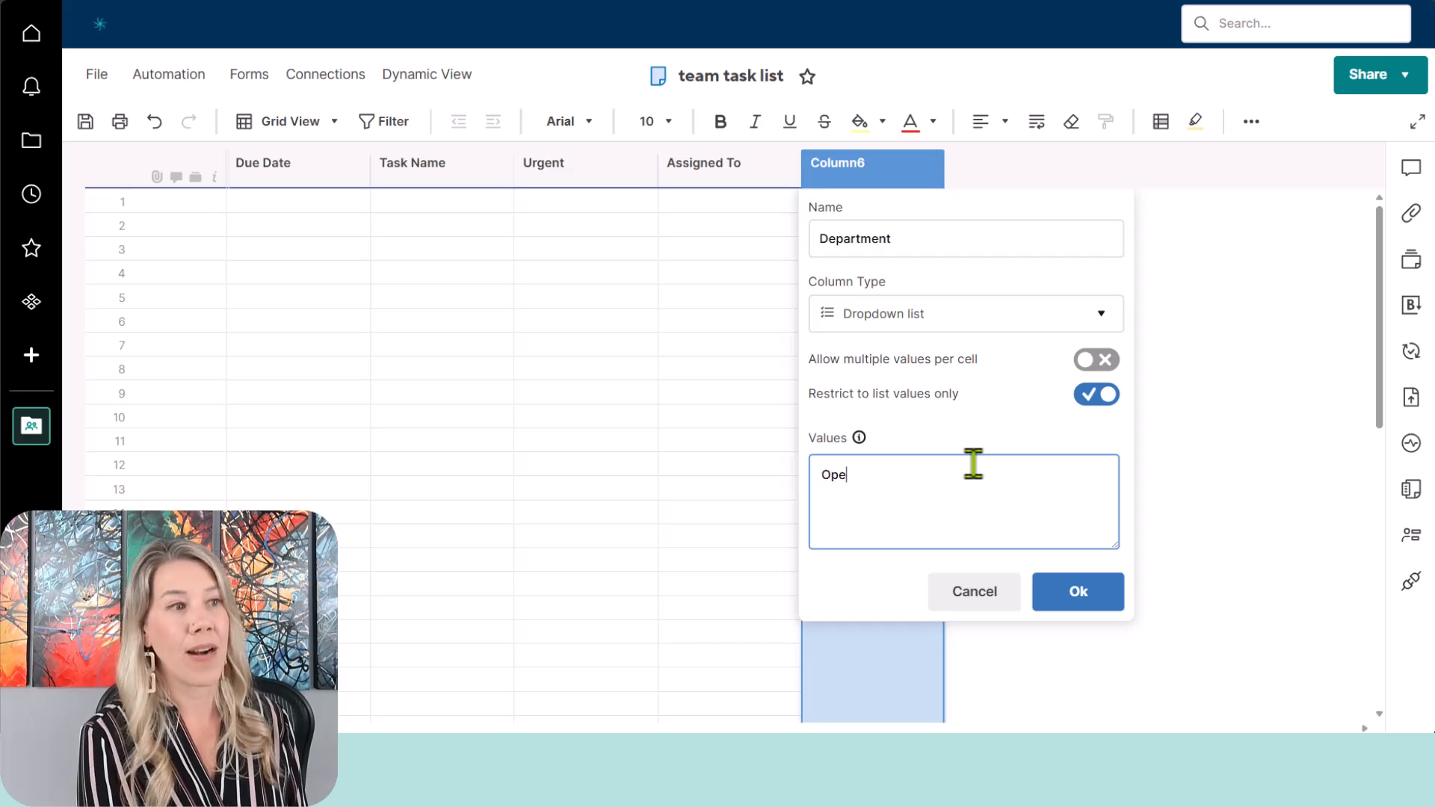
{"action": "type", "text": "rations "}
{"action": "type", "text": "Finance "}
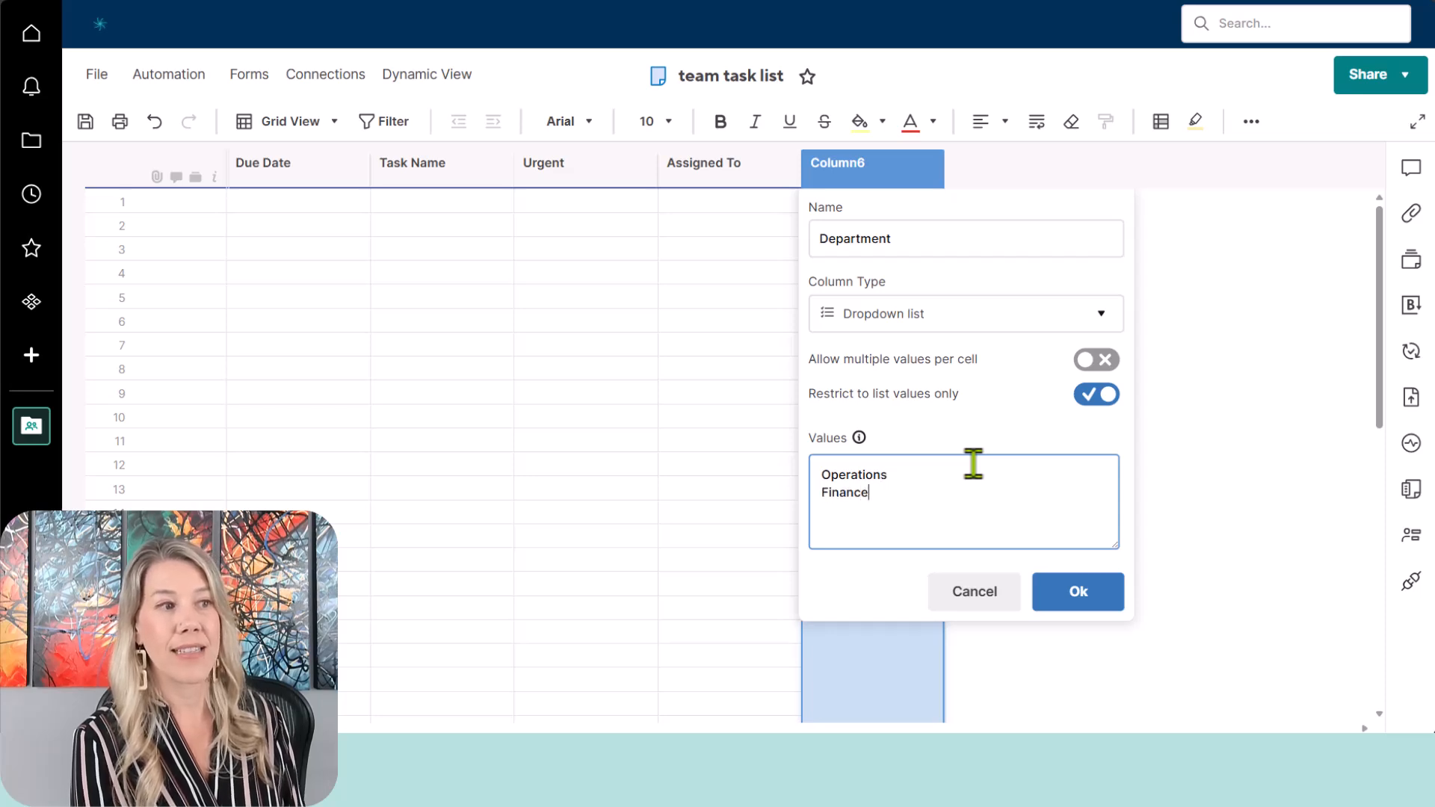
{"action": "type", "text": "Marketing"}
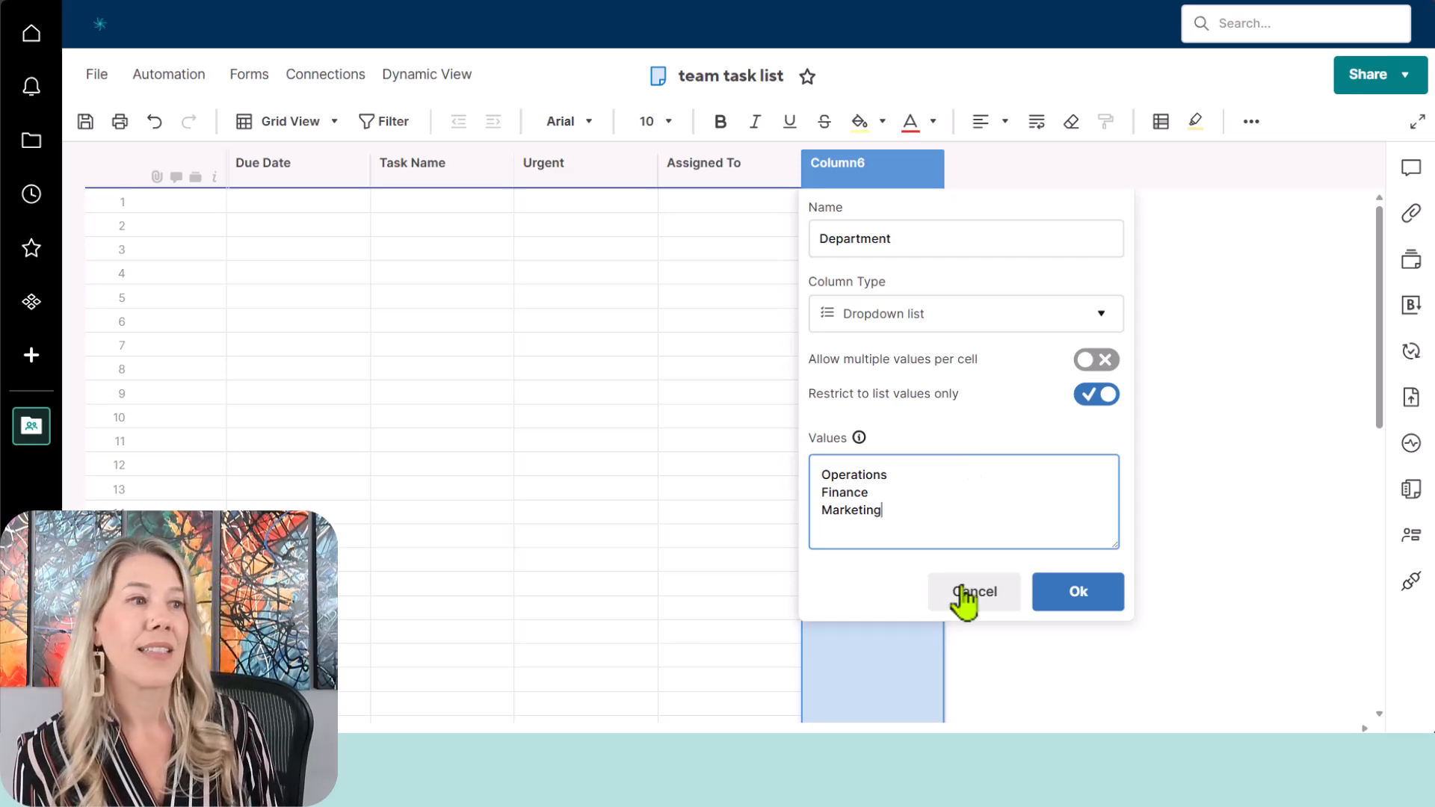
{"action": "left_click", "coordinate": [1094, 595]}
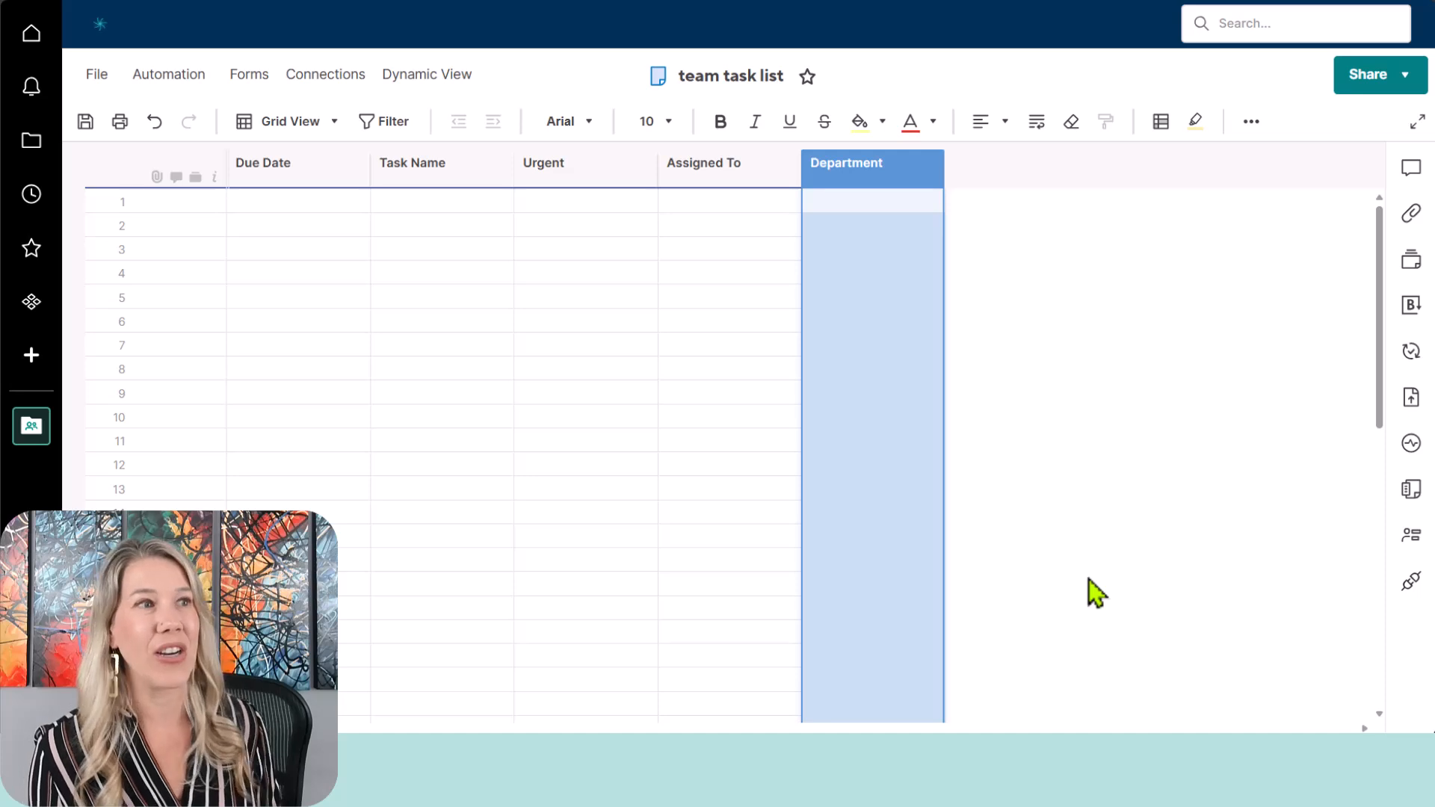
Add a "Status" Dropdown list column after Department with the values Open and On Hold, restricted to list values only
{"action": "left_click", "coordinate": [1251, 123]}
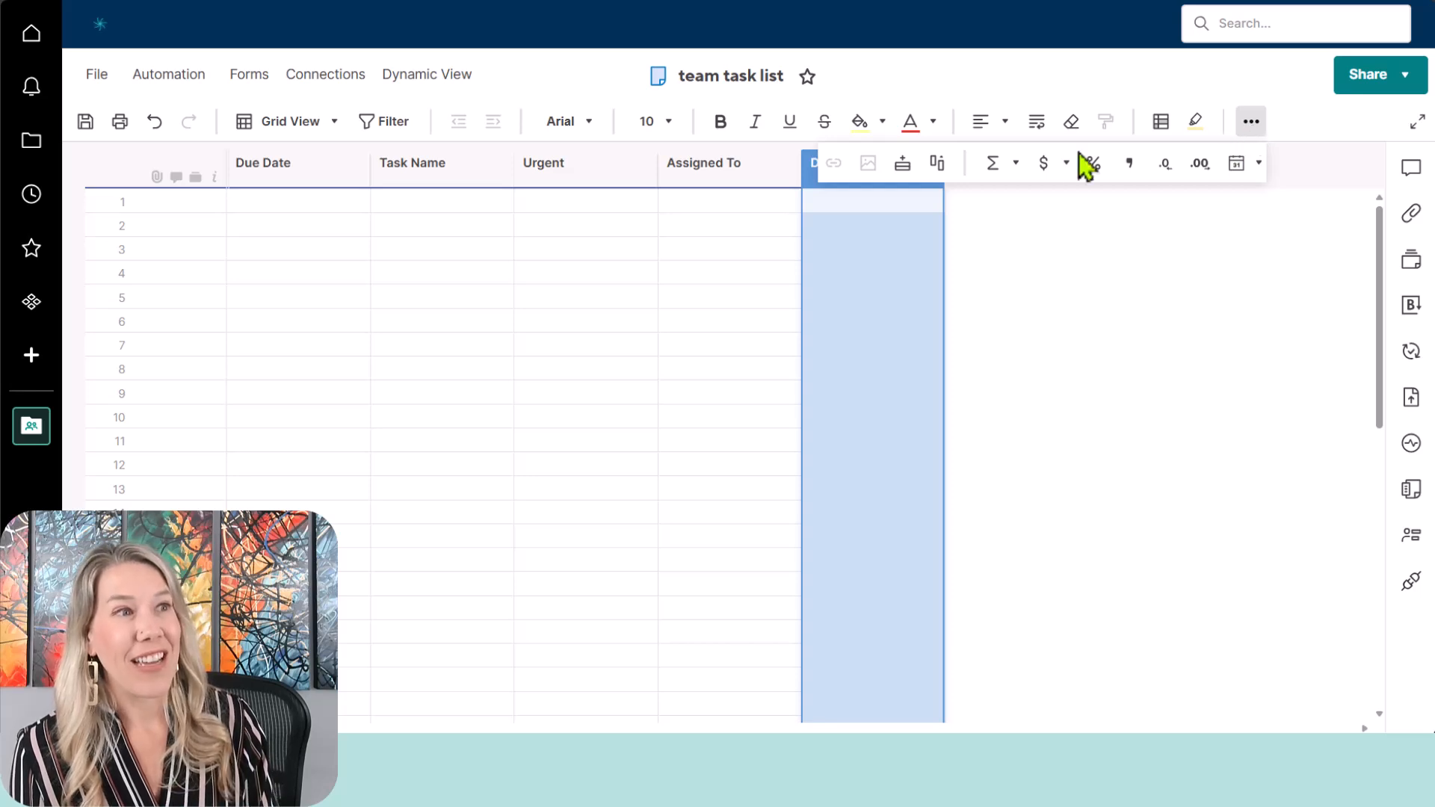
{"action": "left_click", "coordinate": [943, 169]}
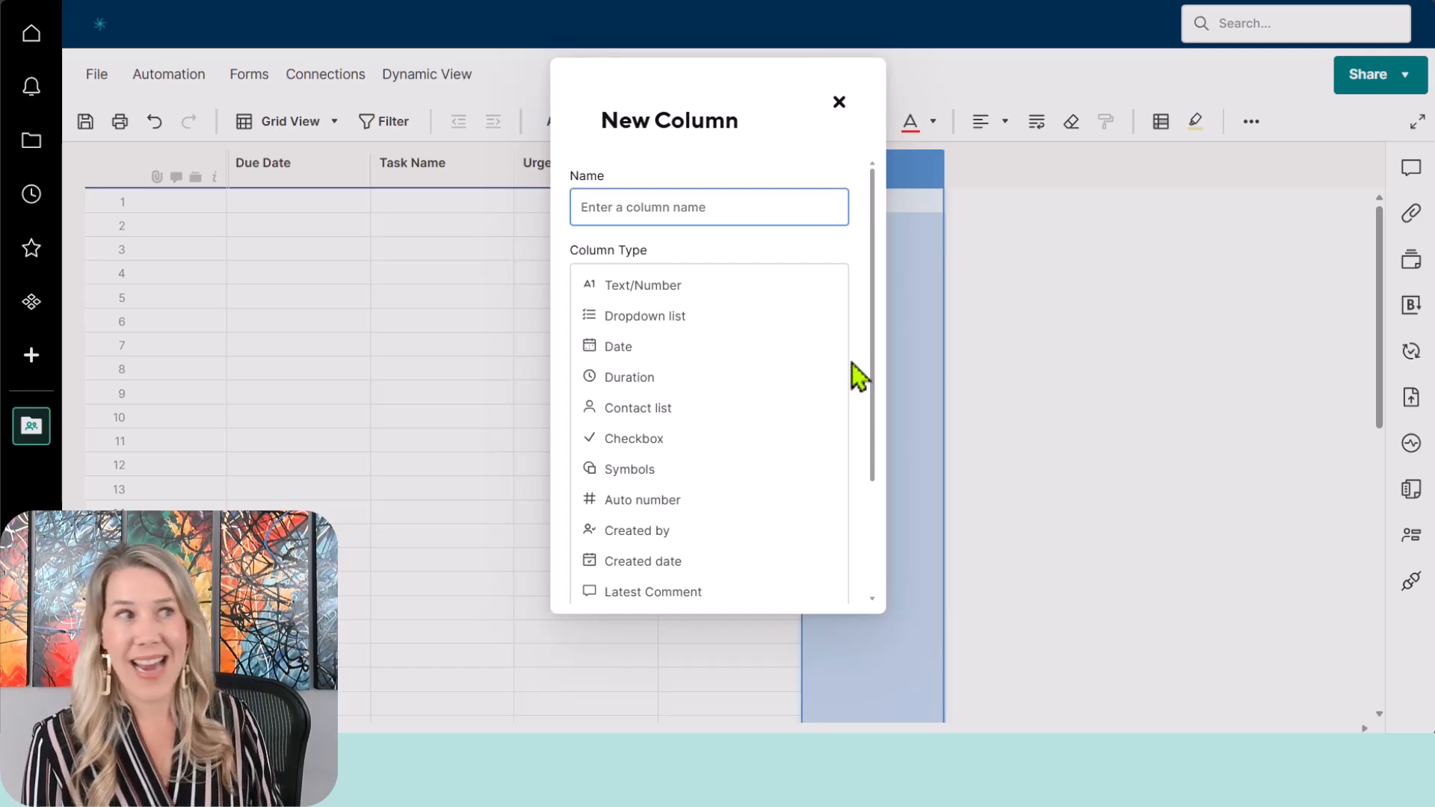
{"action": "type", "text": "Status"}
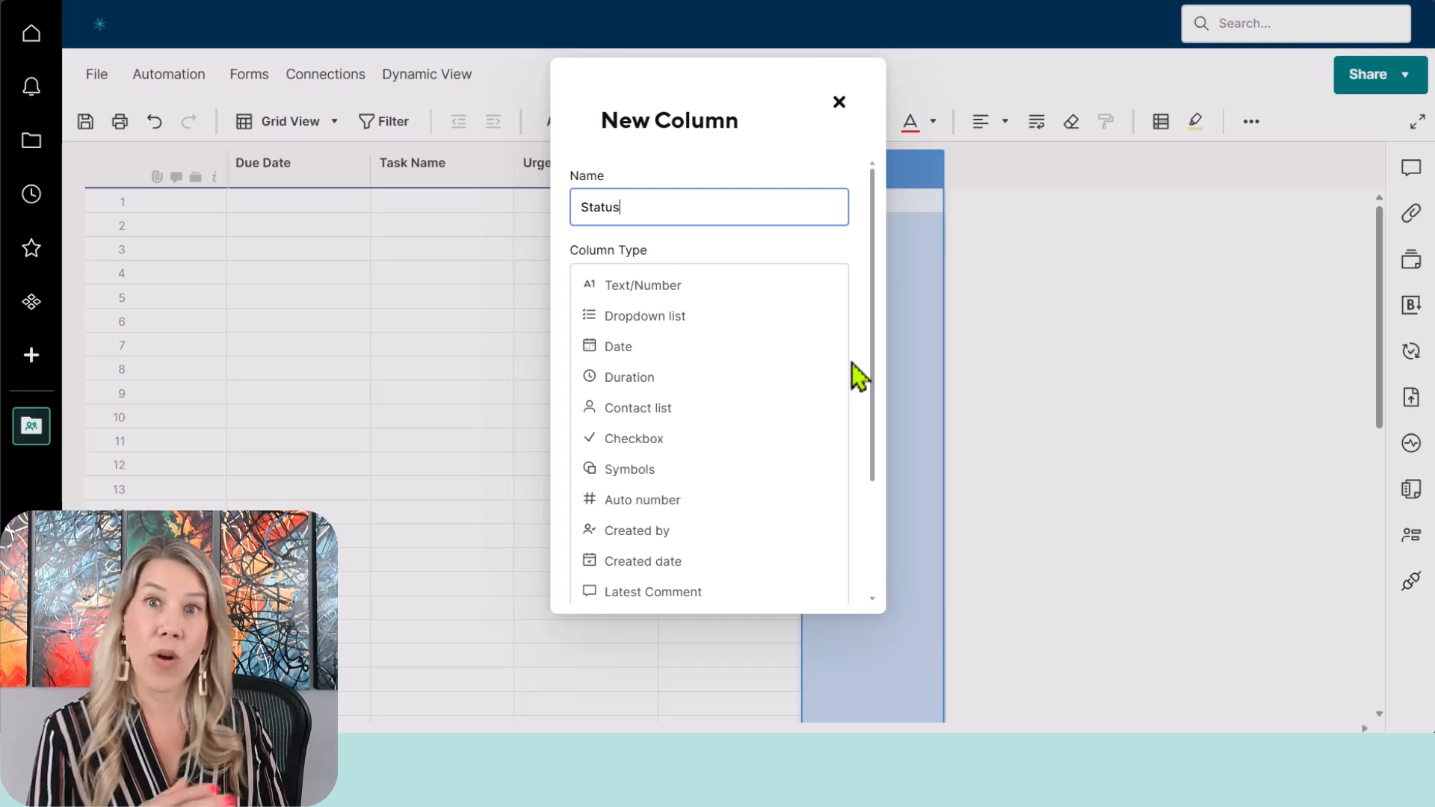
{"action": "left_click", "coordinate": [715, 322]}
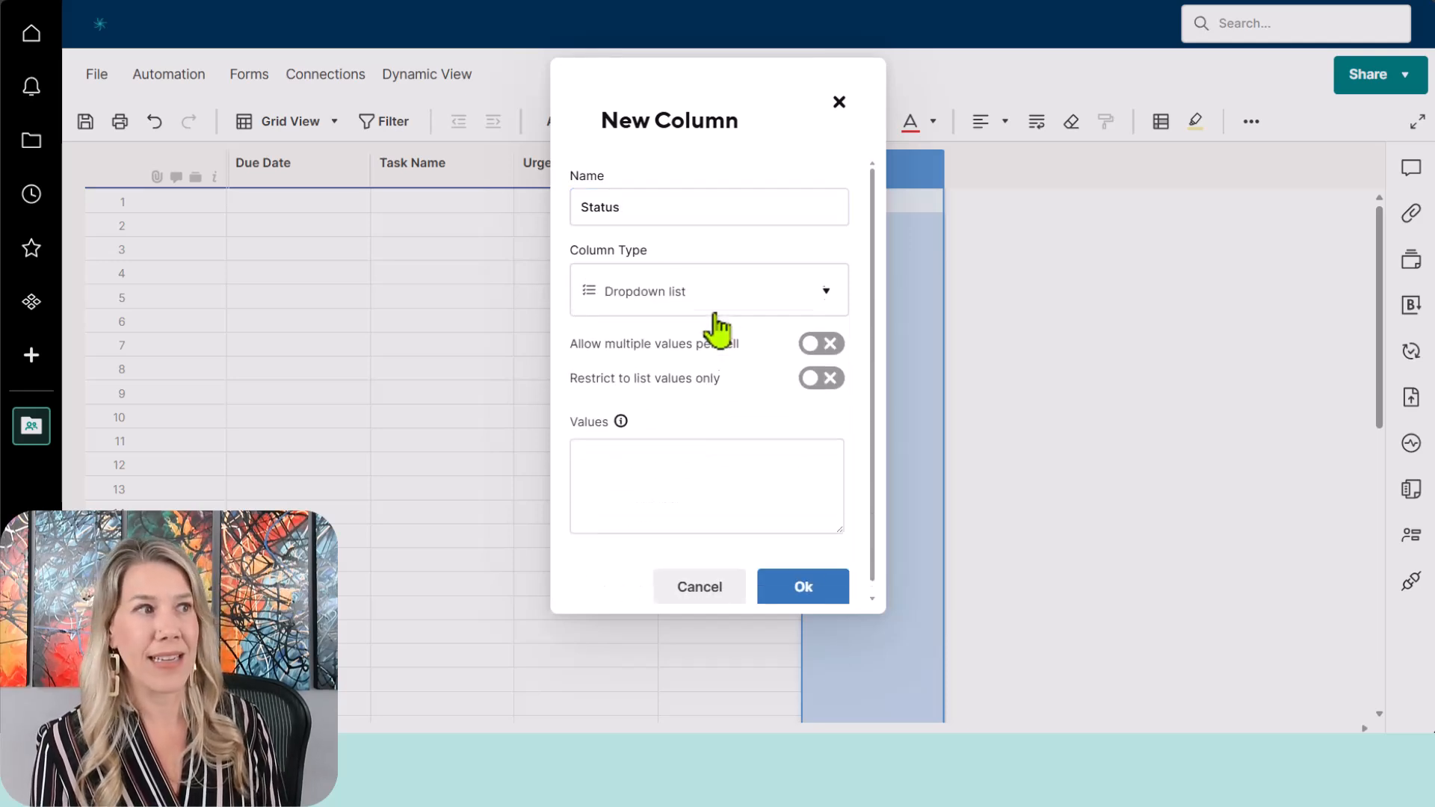
{"action": "left_click", "coordinate": [687, 453]}
{"action": "type", "text": "Open"}
{"action": "key", "text": "Return"}
{"action": "type", "text": "On Hold"}
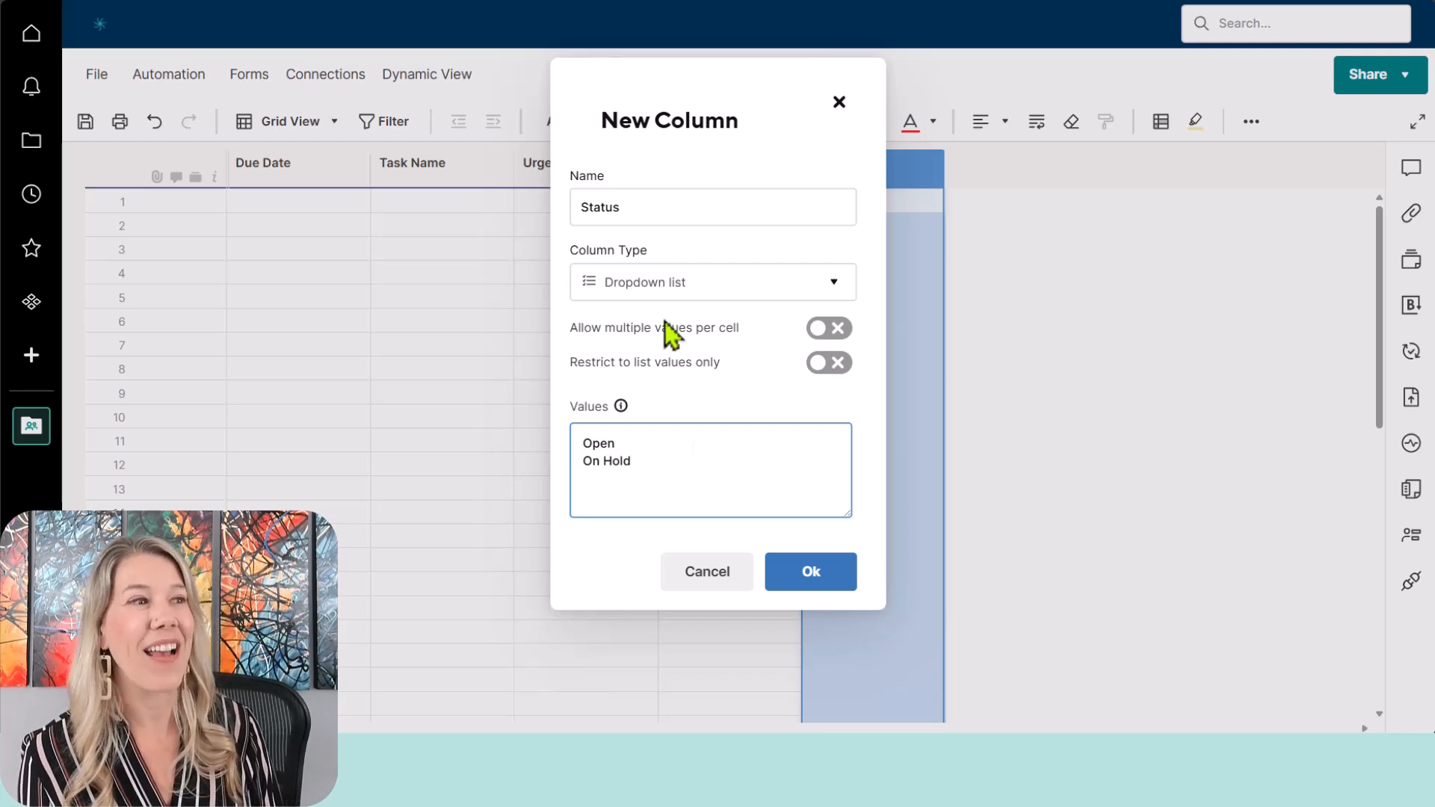
{"action": "left_click", "coordinate": [826, 366]}
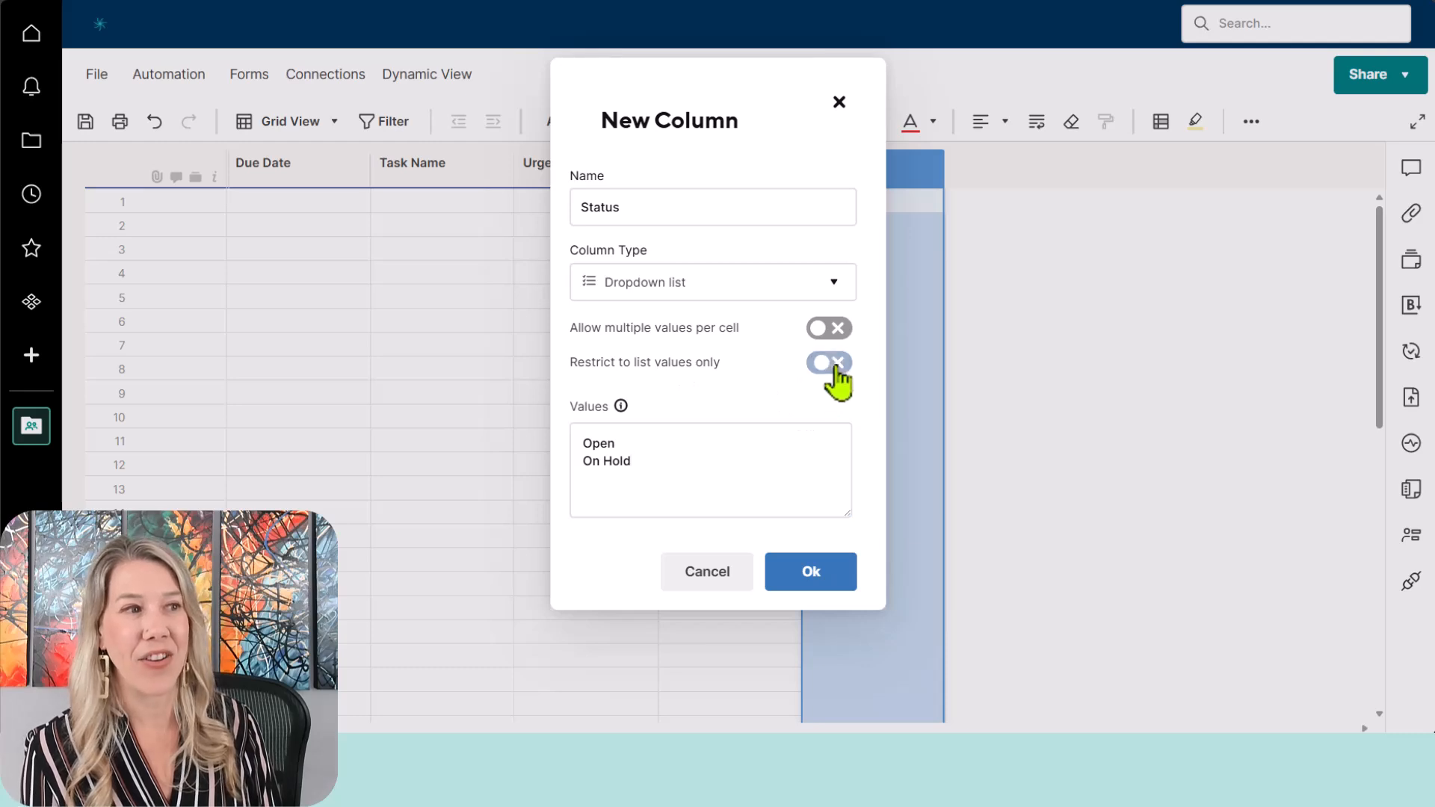
{"action": "left_click", "coordinate": [829, 583]}
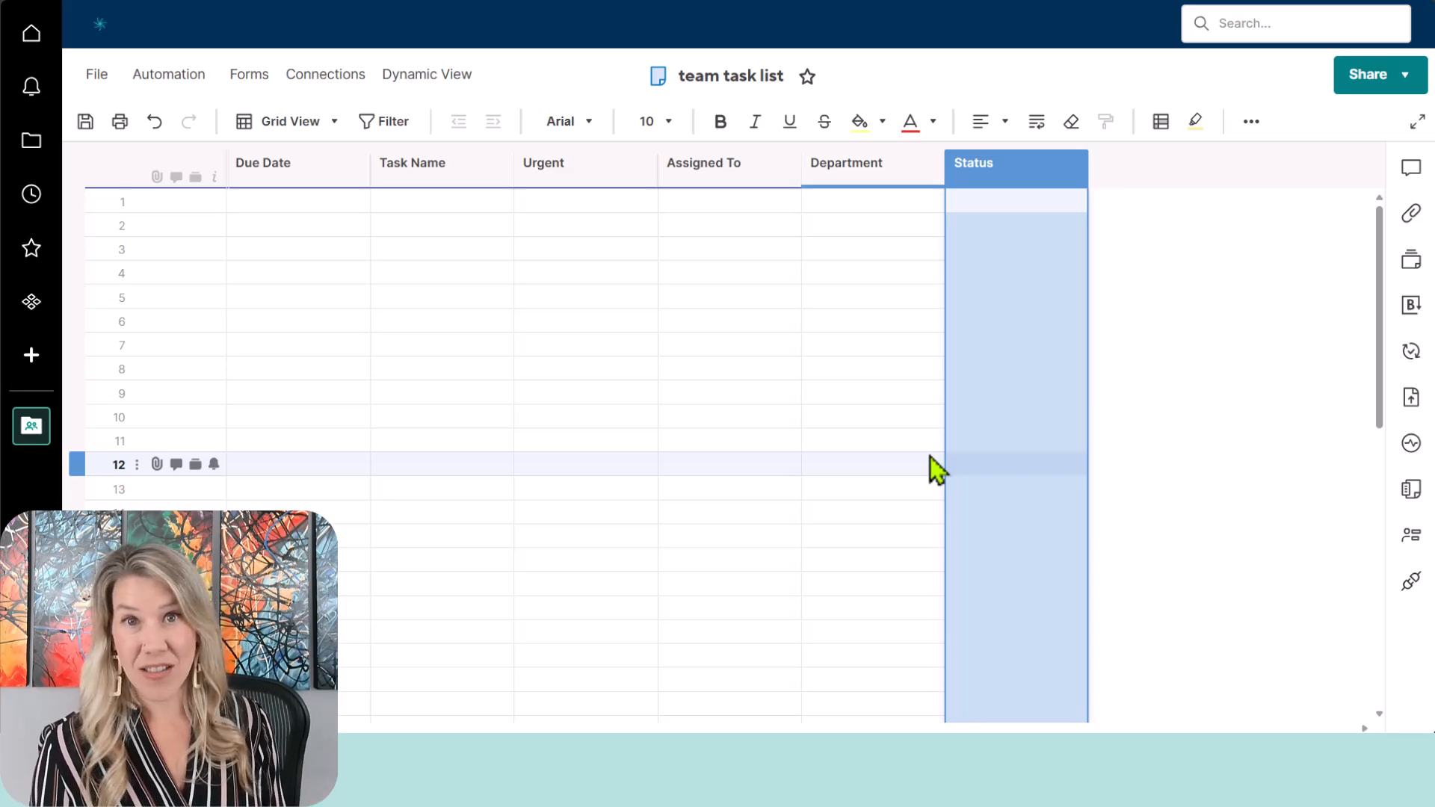
Add a "Complete" Checkbox column after Status, restricted to checkbox use only, and widen it to show its full name
{"action": "right_click", "coordinate": [1016, 177]}
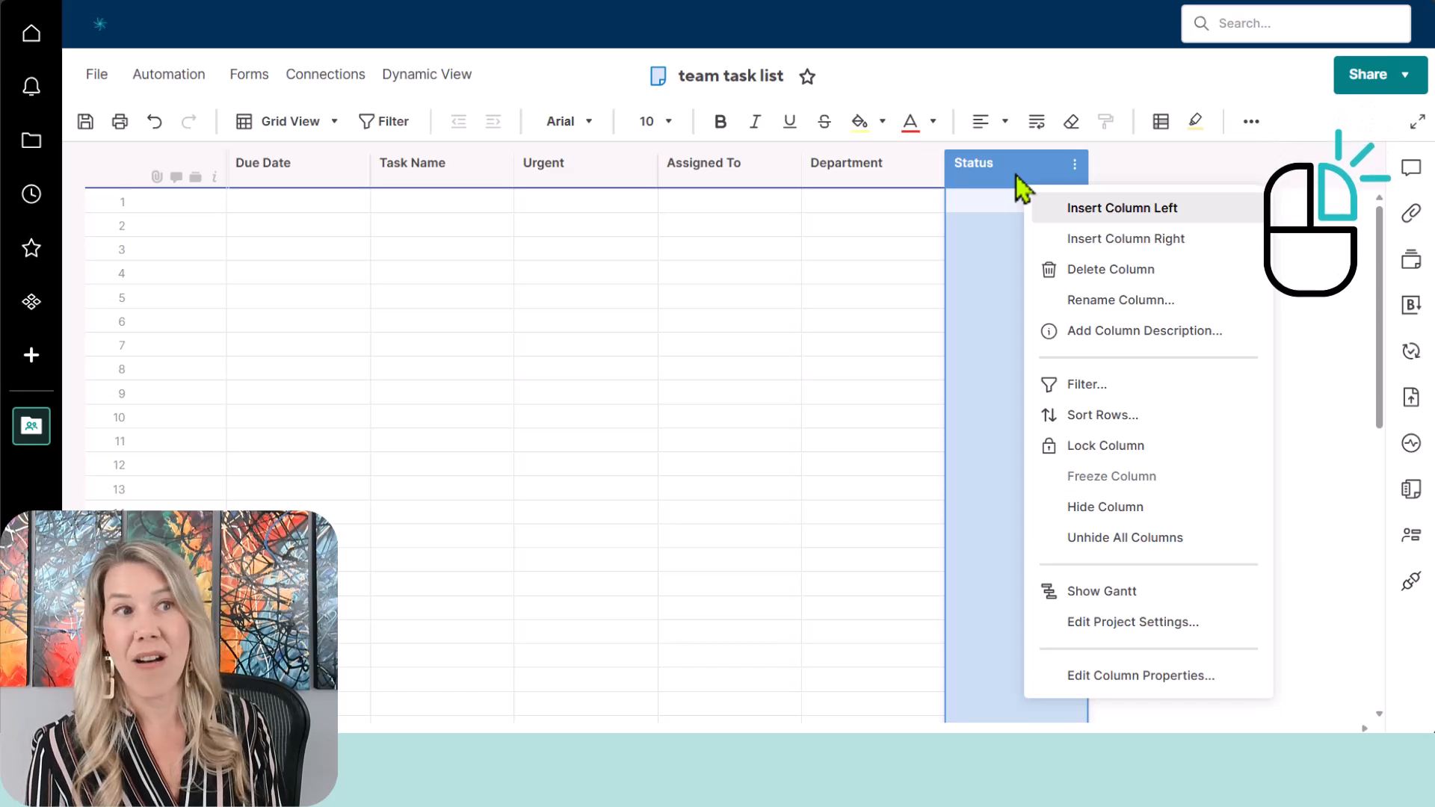
{"action": "left_click", "coordinate": [1179, 241]}
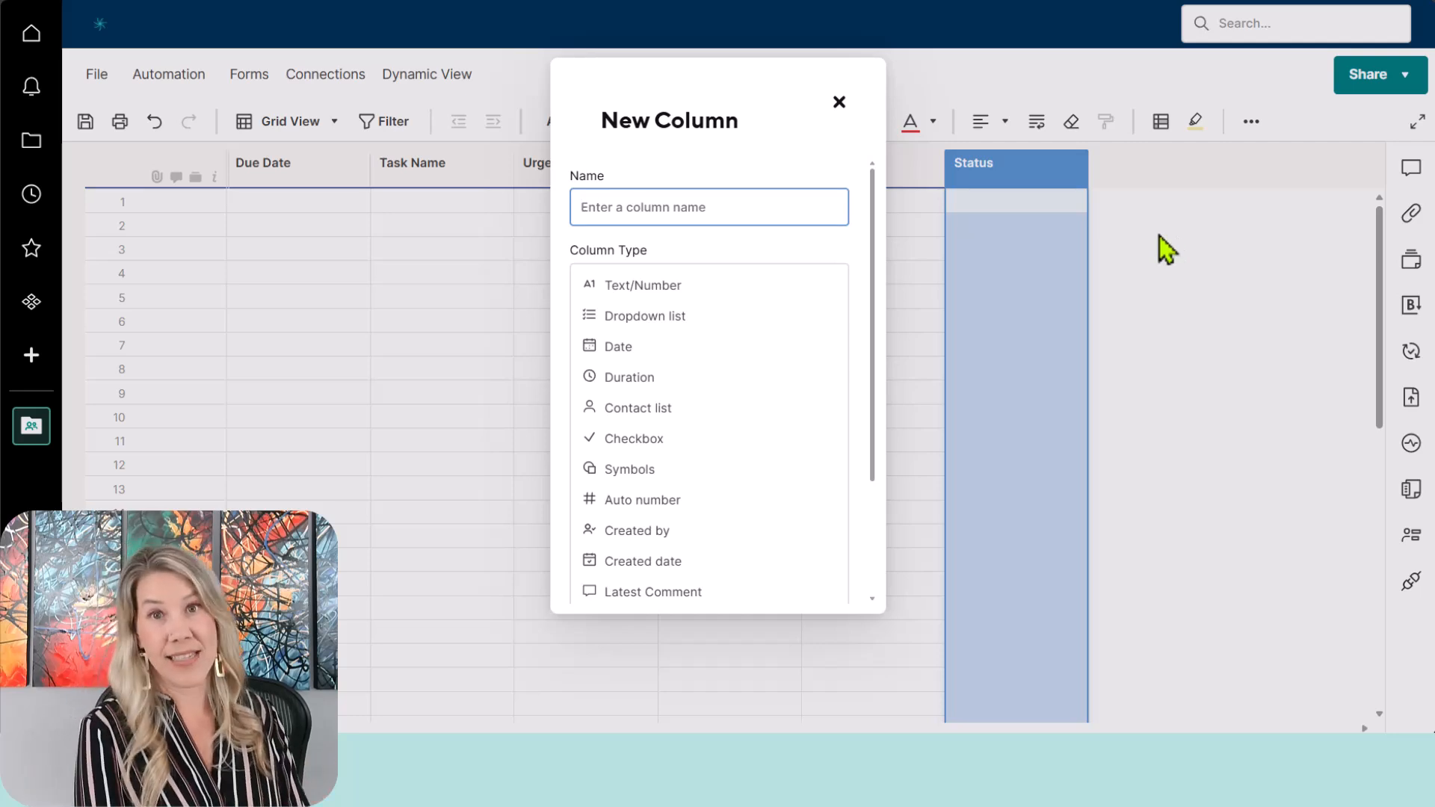
{"action": "type", "text": "Complete"}
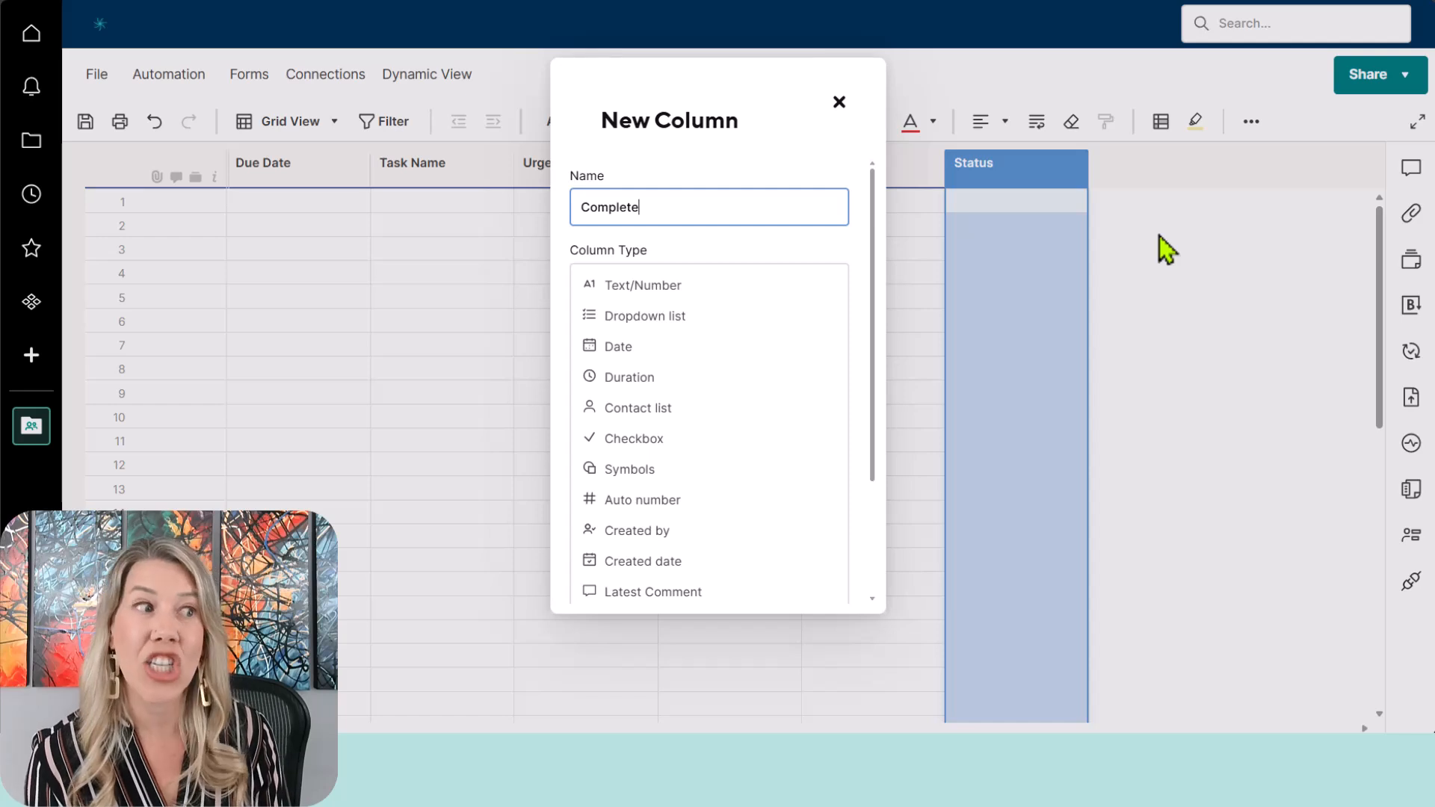
{"action": "left_click", "coordinate": [683, 442]}
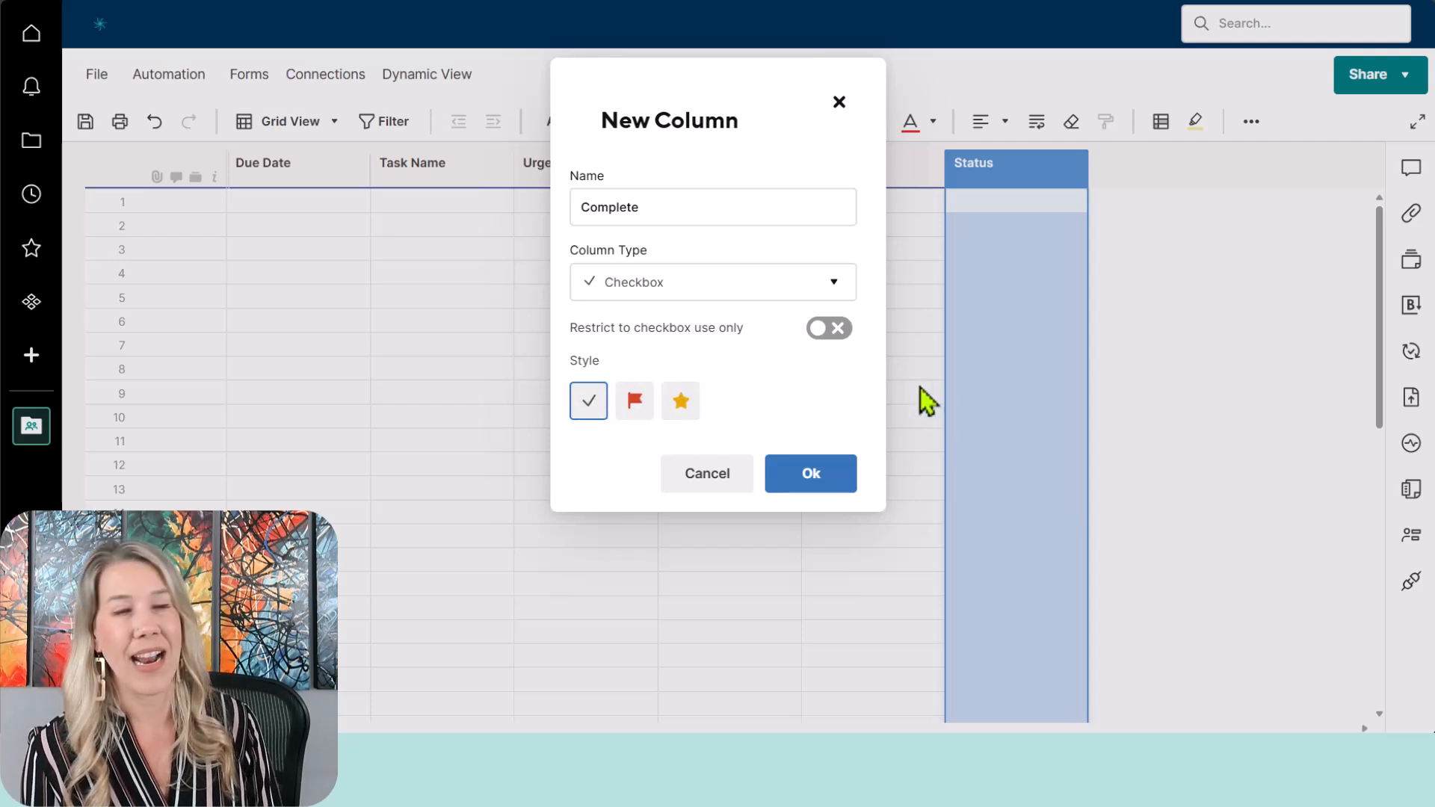
{"action": "left_click", "coordinate": [843, 333]}
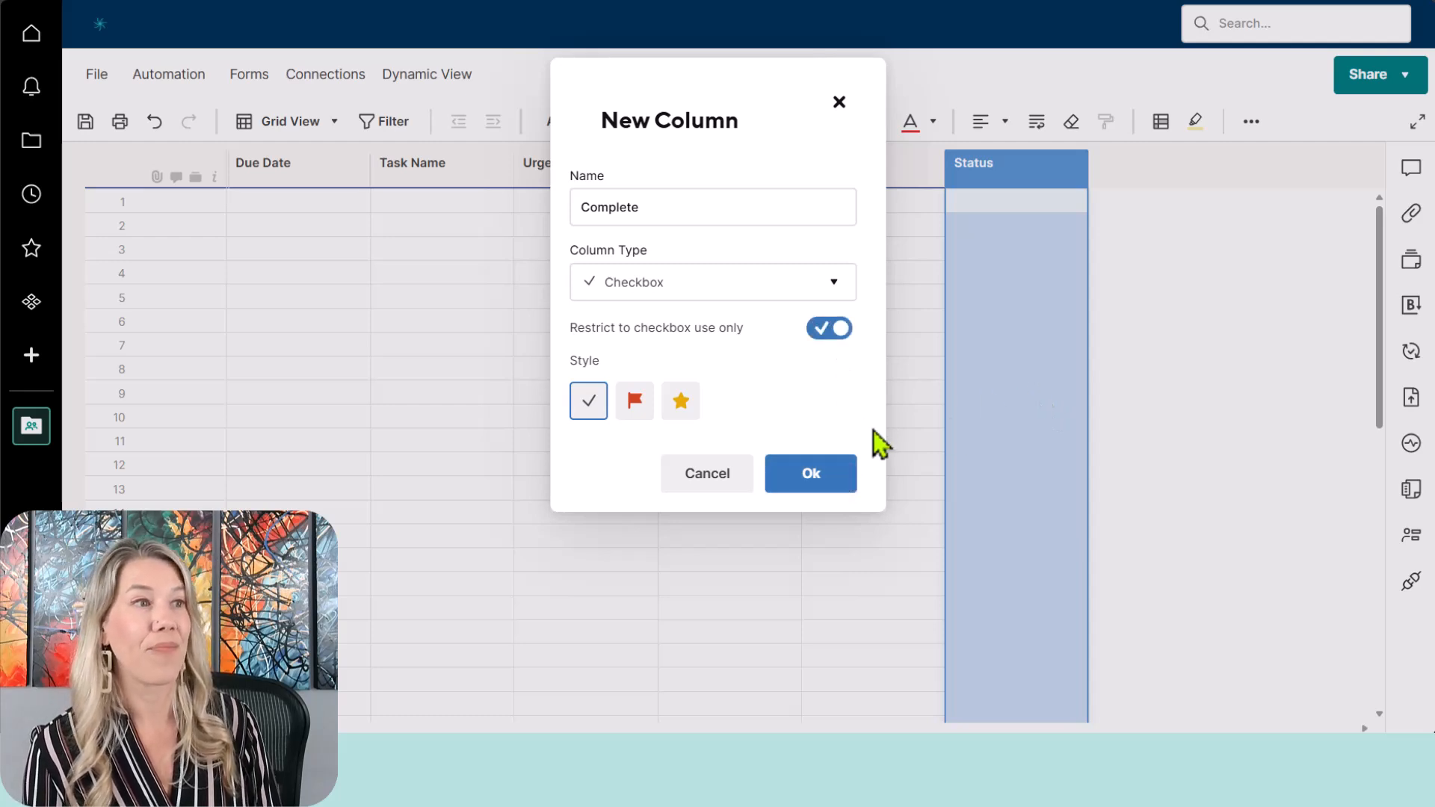
{"action": "left_click", "coordinate": [838, 478]}
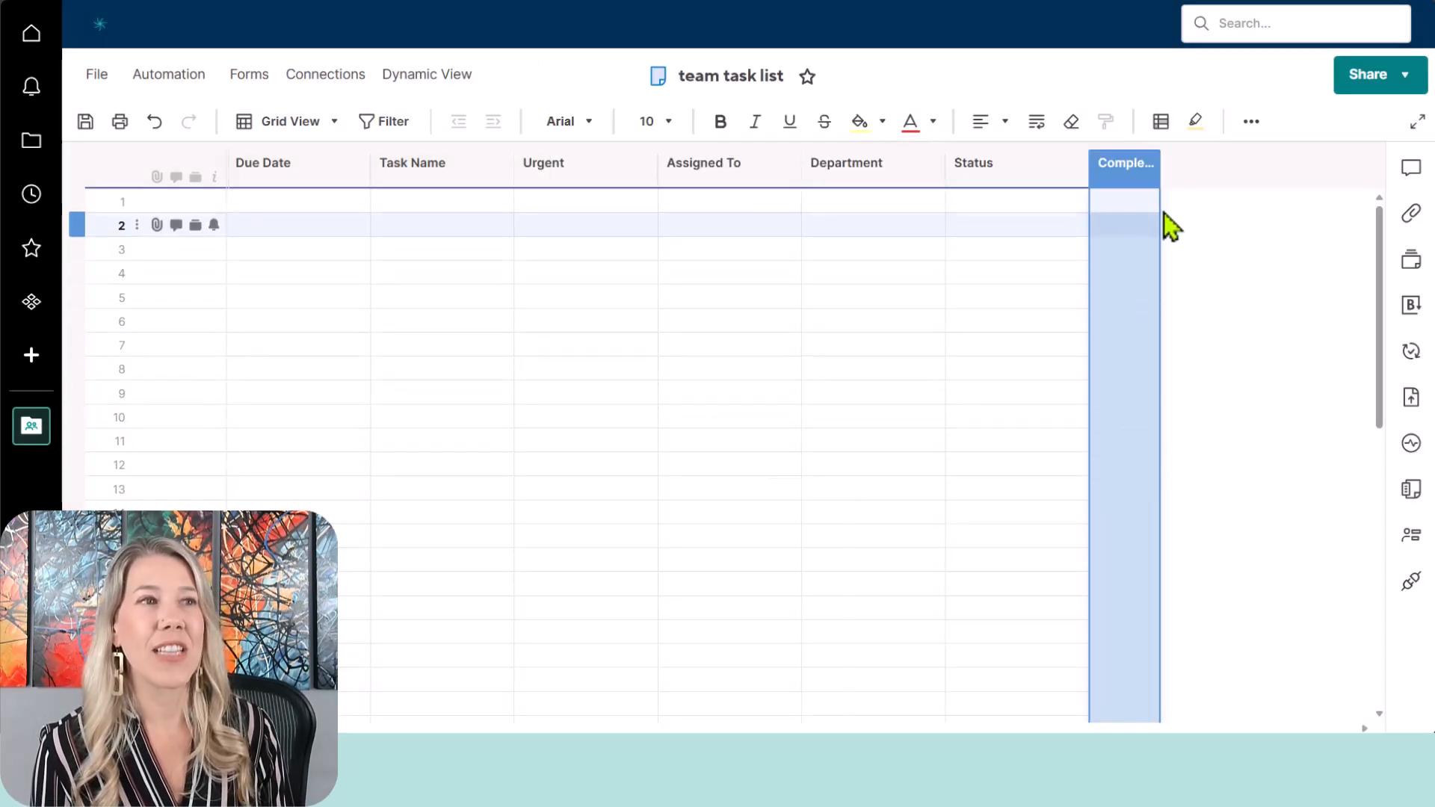
{"action": "left_click_drag", "start_coordinate": [1161, 179], "coordinate": [1204, 179]}
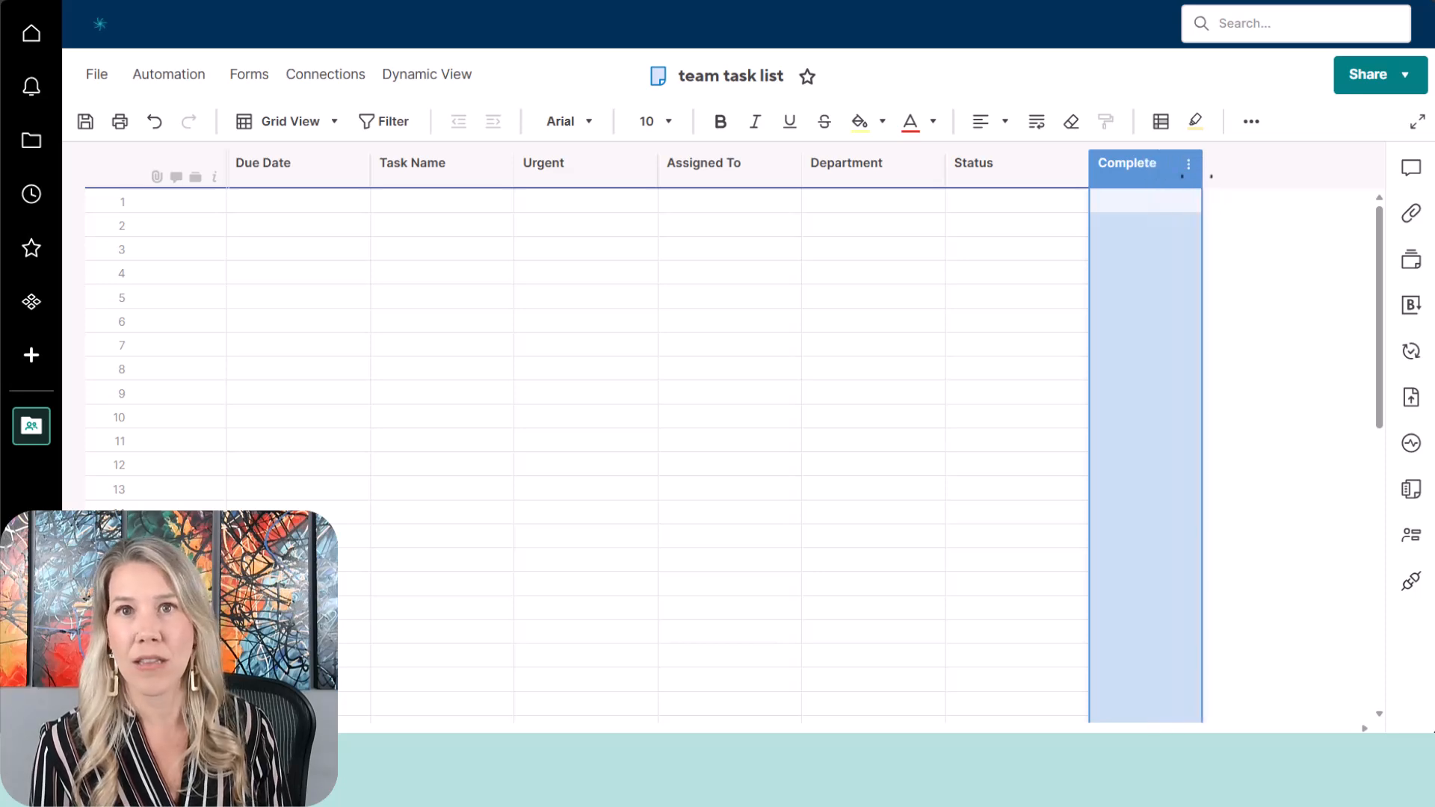
Add a "Comments" Text/Number column after Complete and save the sheet
{"action": "right_click", "coordinate": [1150, 163]}
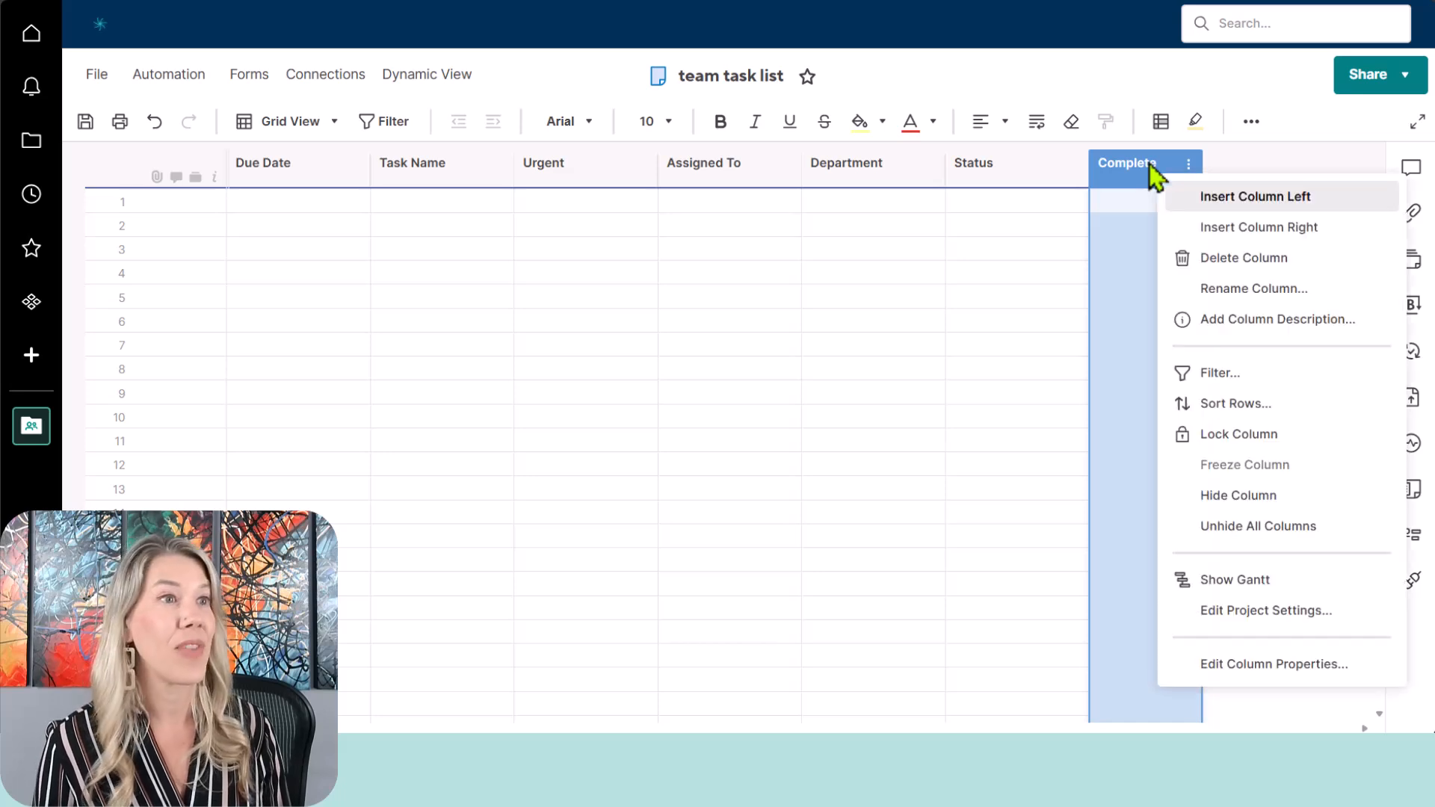
{"action": "left_click", "coordinate": [1191, 230]}
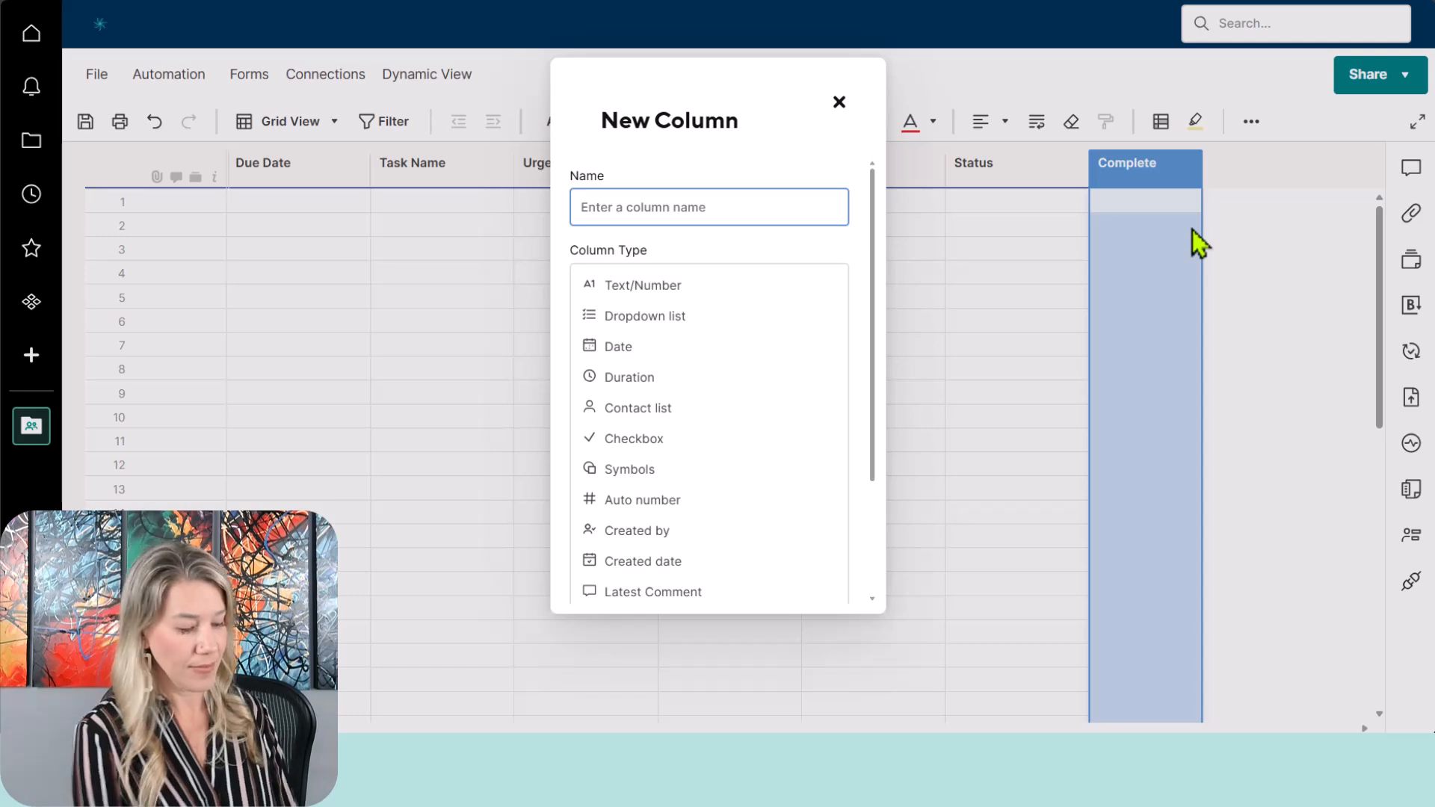
{"action": "type", "text": "Comments"}
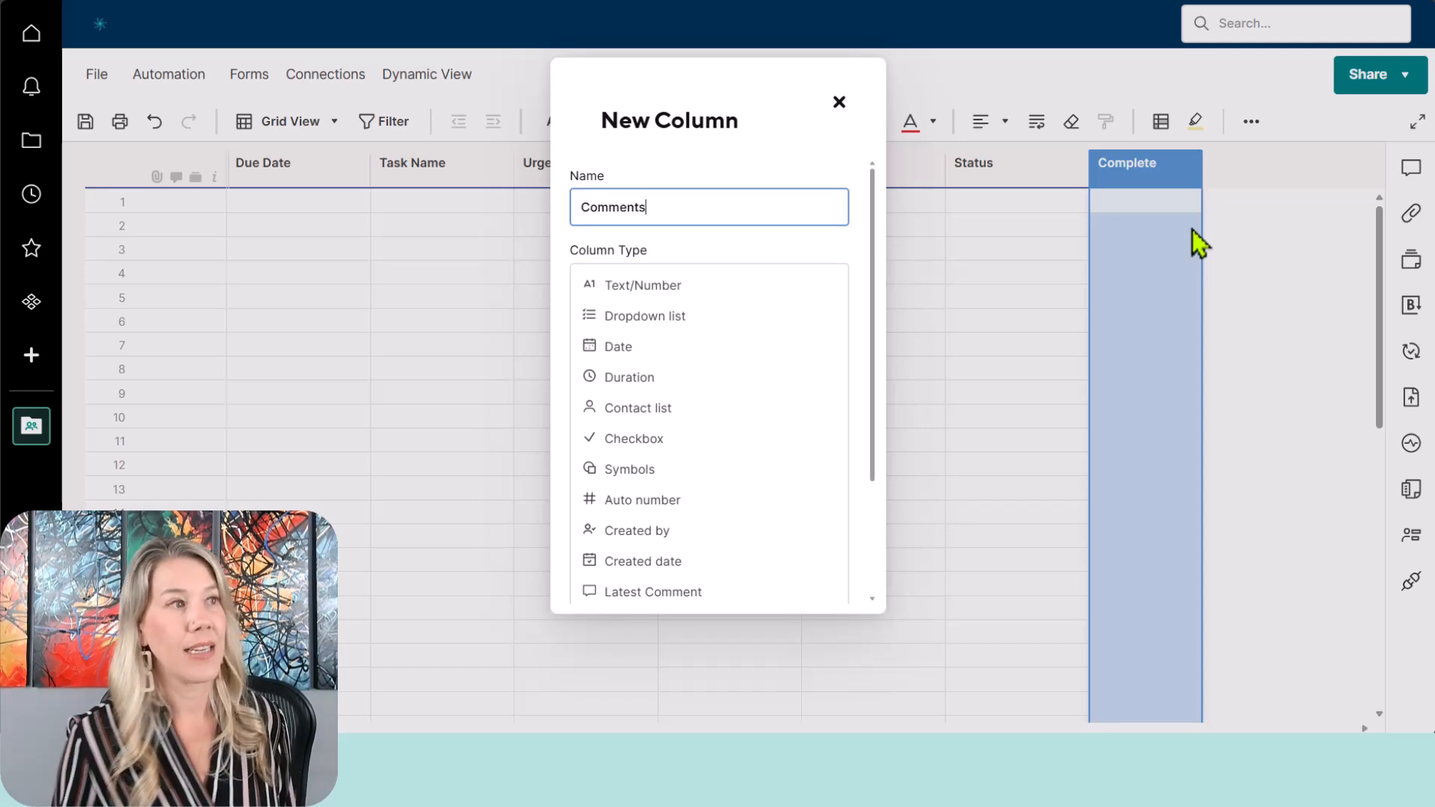
{"action": "left_click", "coordinate": [665, 287]}
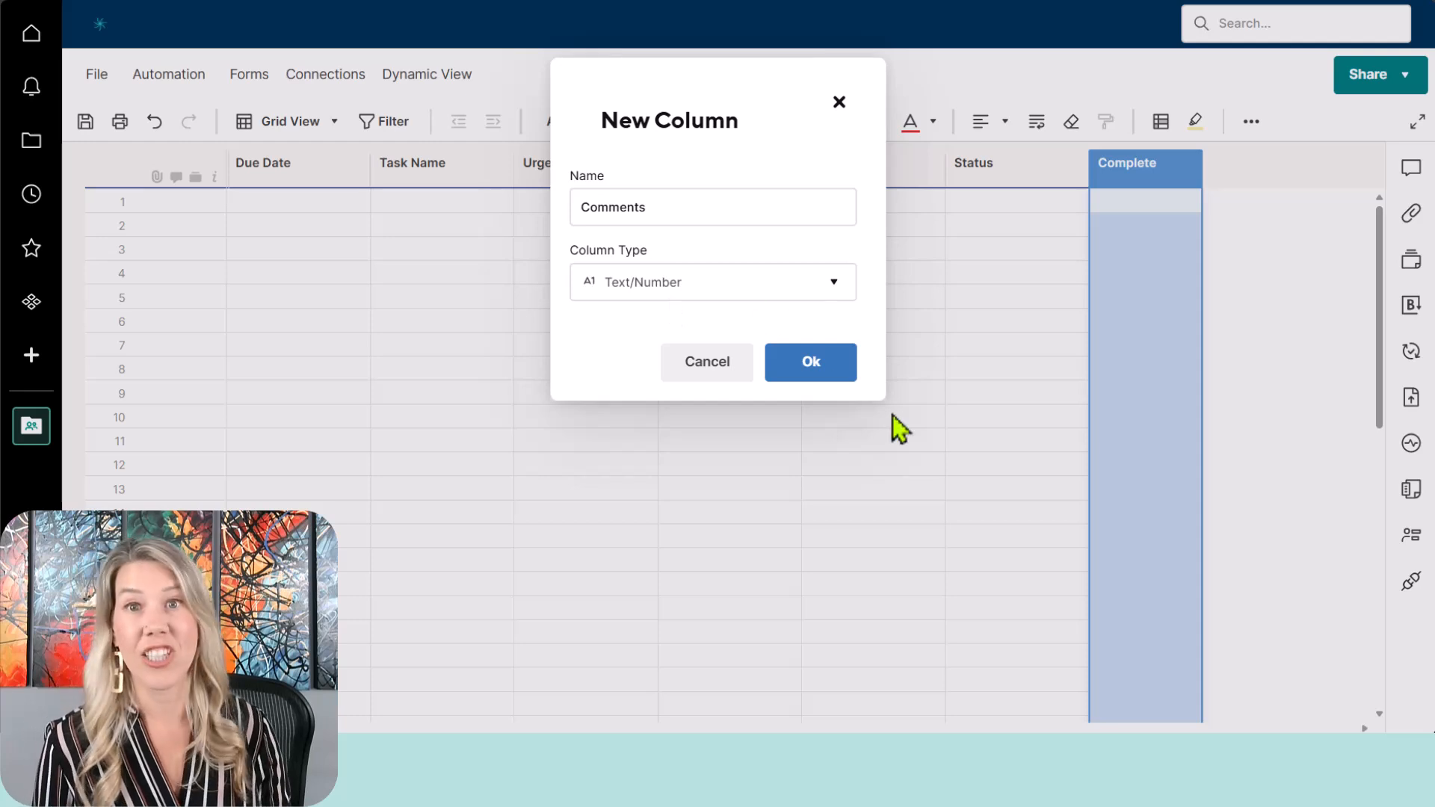
{"action": "left_click", "coordinate": [811, 363]}
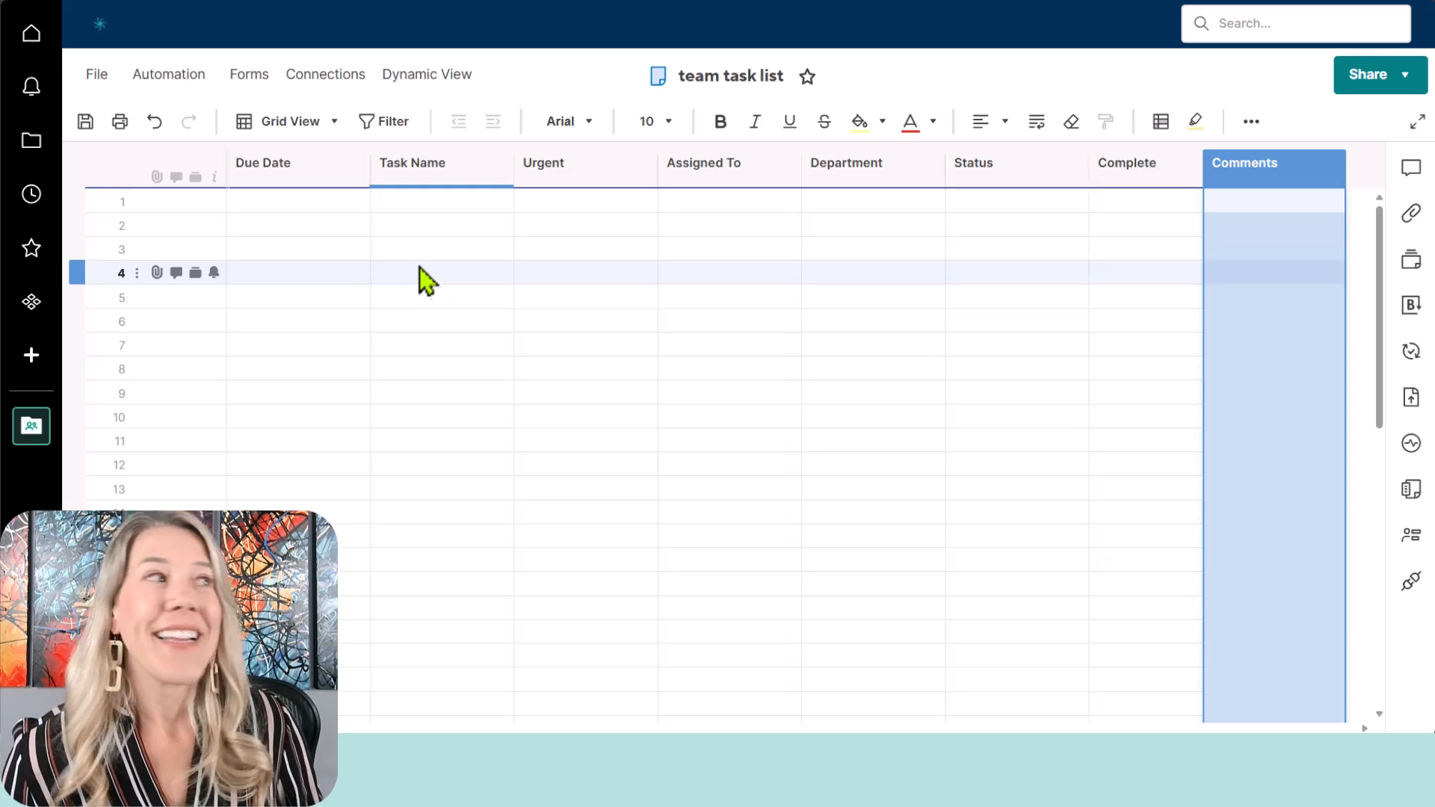
{"action": "left_click", "coordinate": [85, 122]}
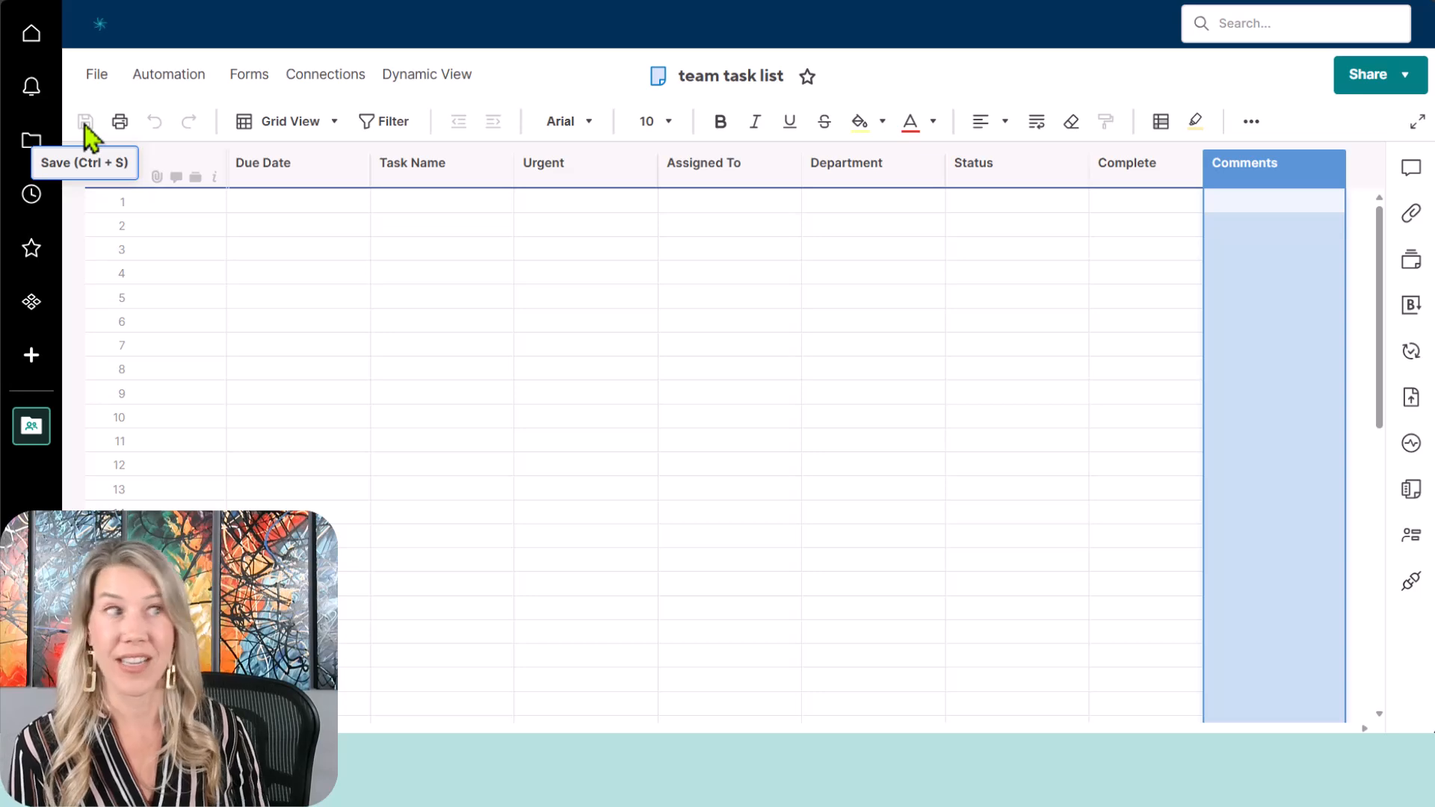
Set the due date in row 1 to 06/27/24 using the date picker
{"action": "left_click", "coordinate": [314, 199]}
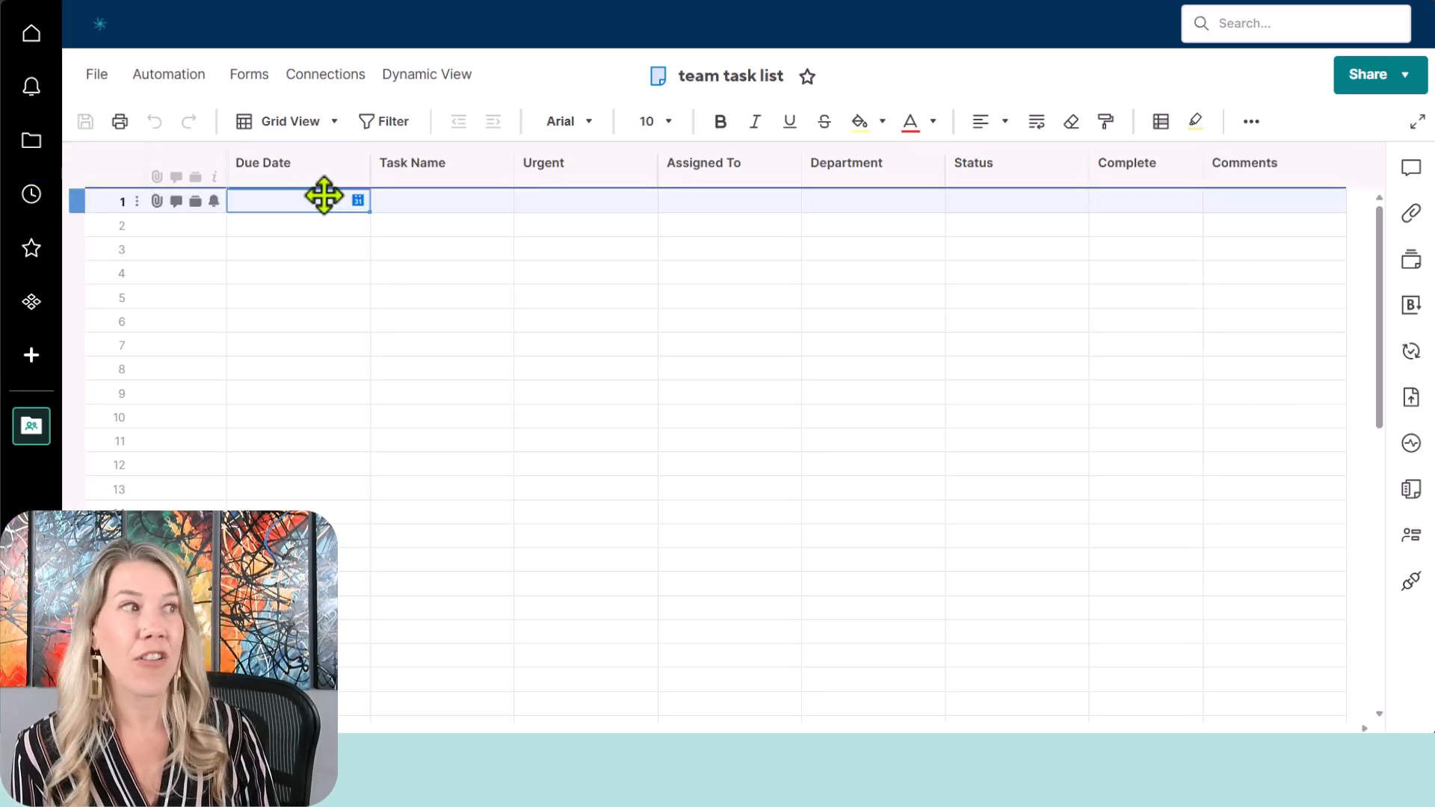
{"action": "left_click", "coordinate": [357, 203]}
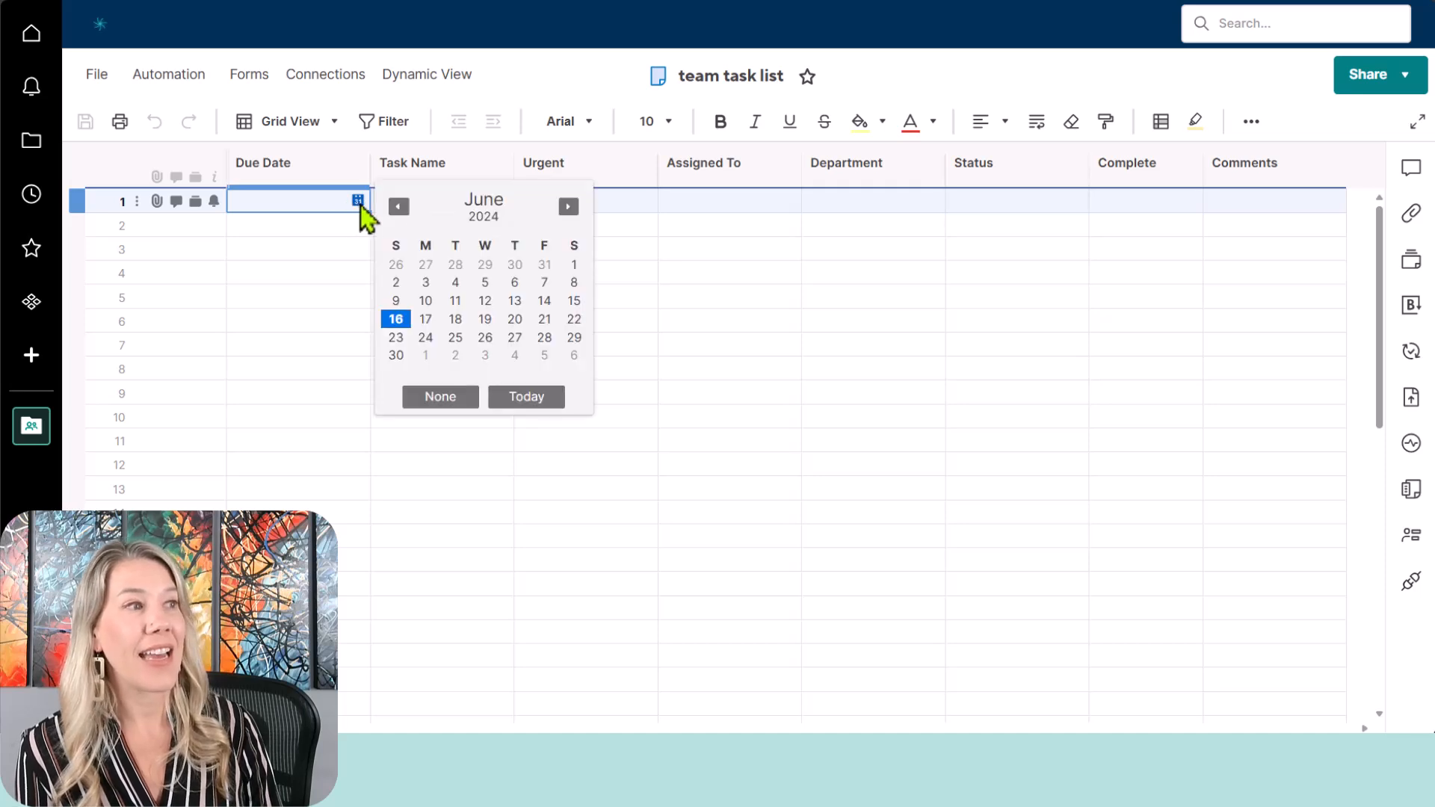
{"action": "left_click", "coordinate": [515, 338]}
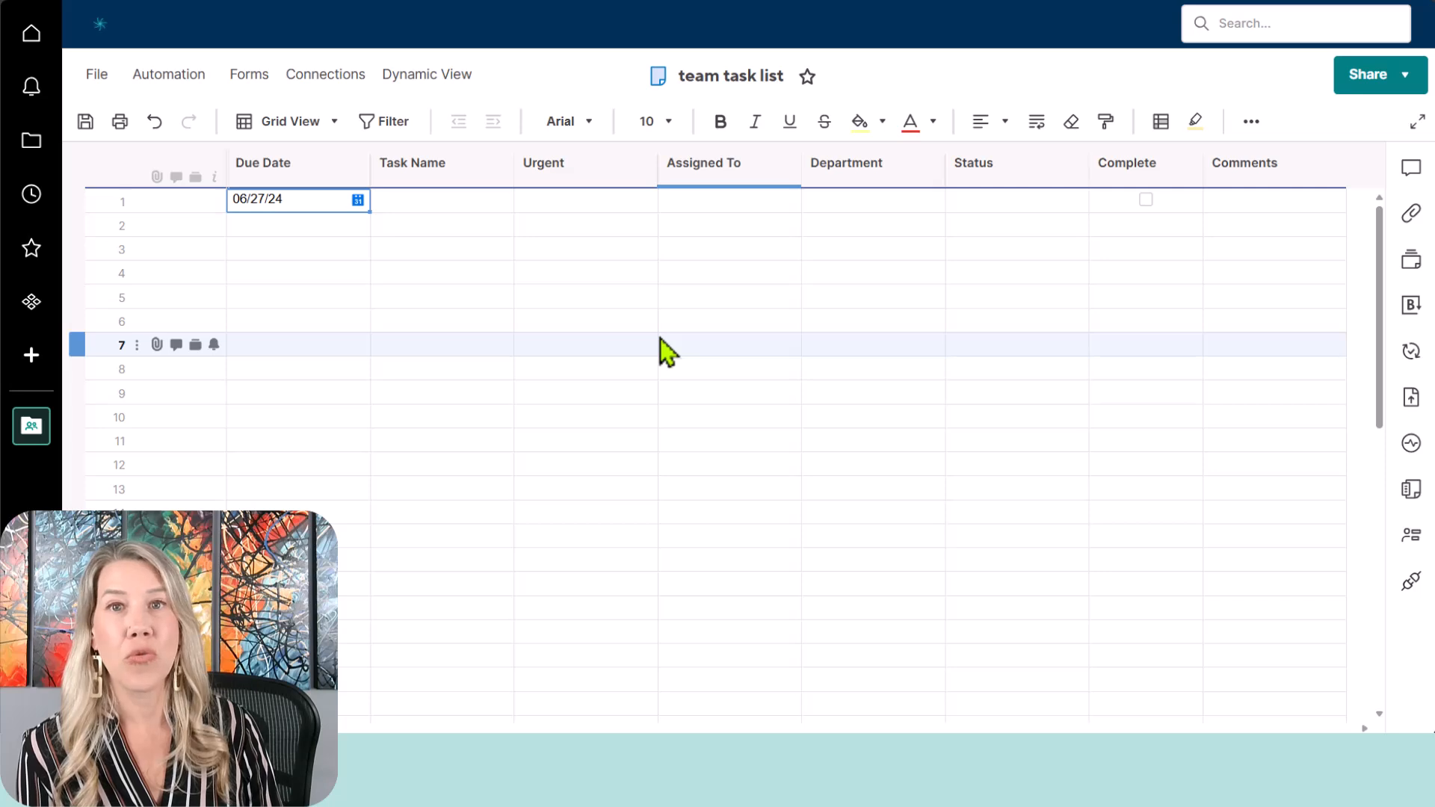
Enter Invoice as the task name in row 1 and set its urgency to High
{"action": "left_click", "coordinate": [483, 204]}
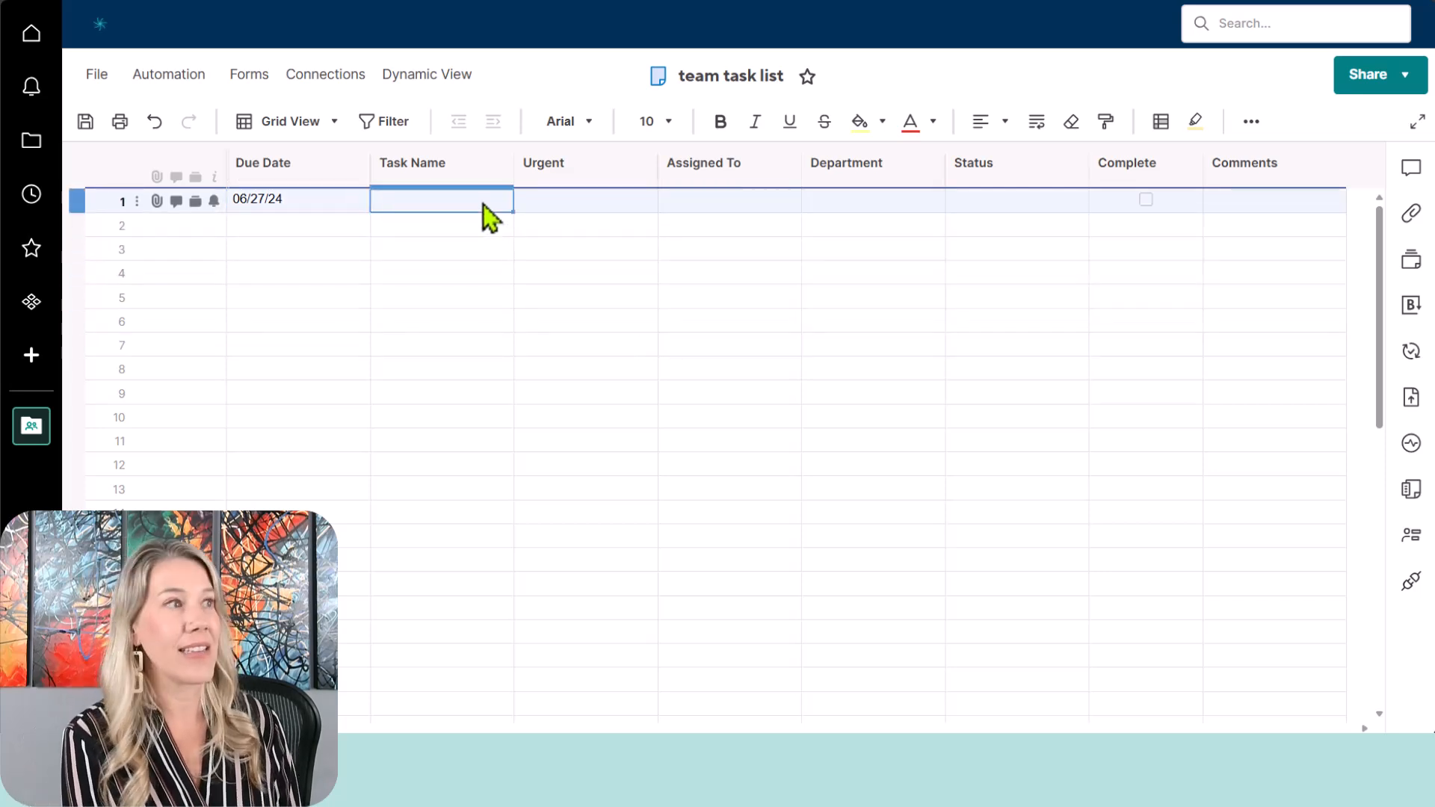
{"action": "type", "text": "Invoice"}
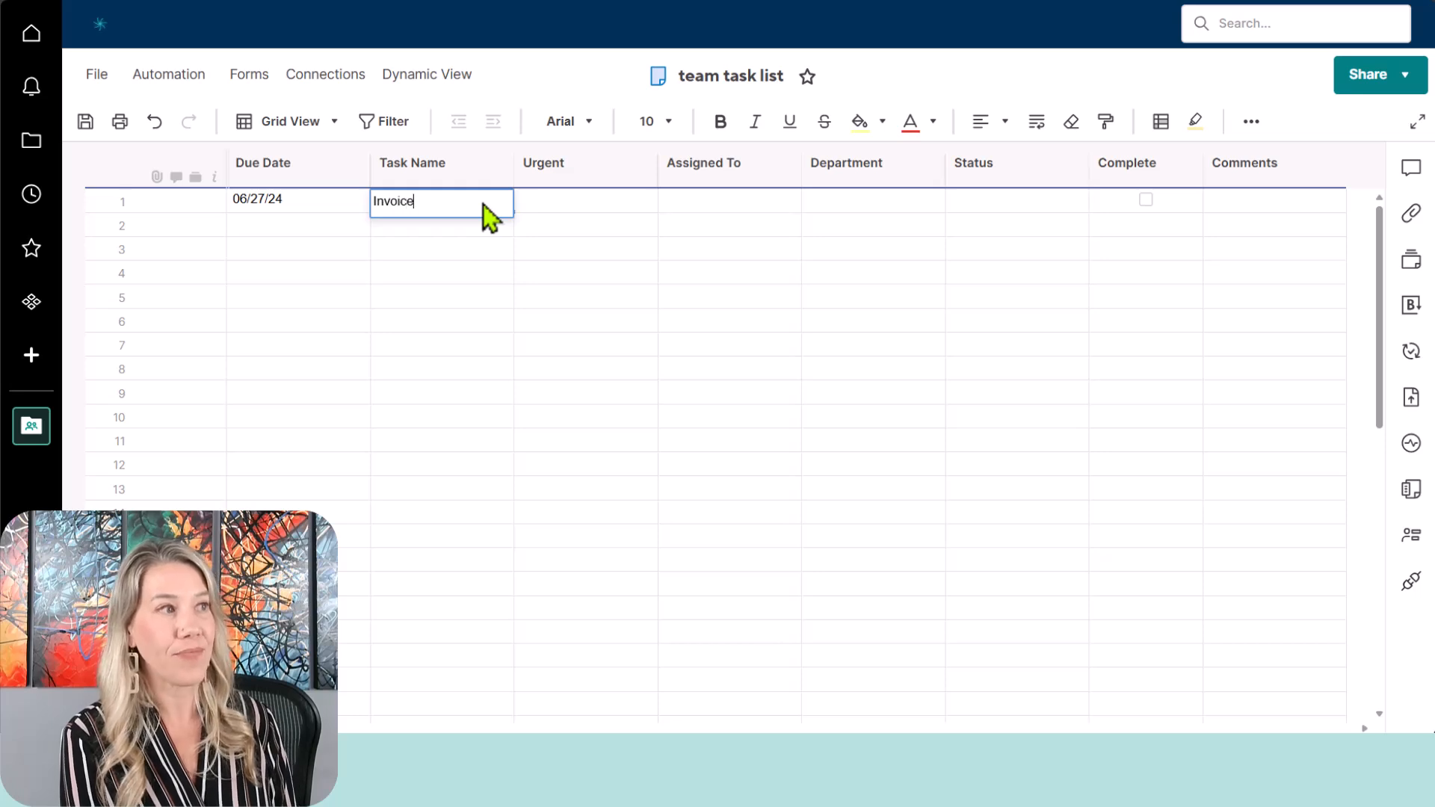
{"action": "key", "text": "Tab"}
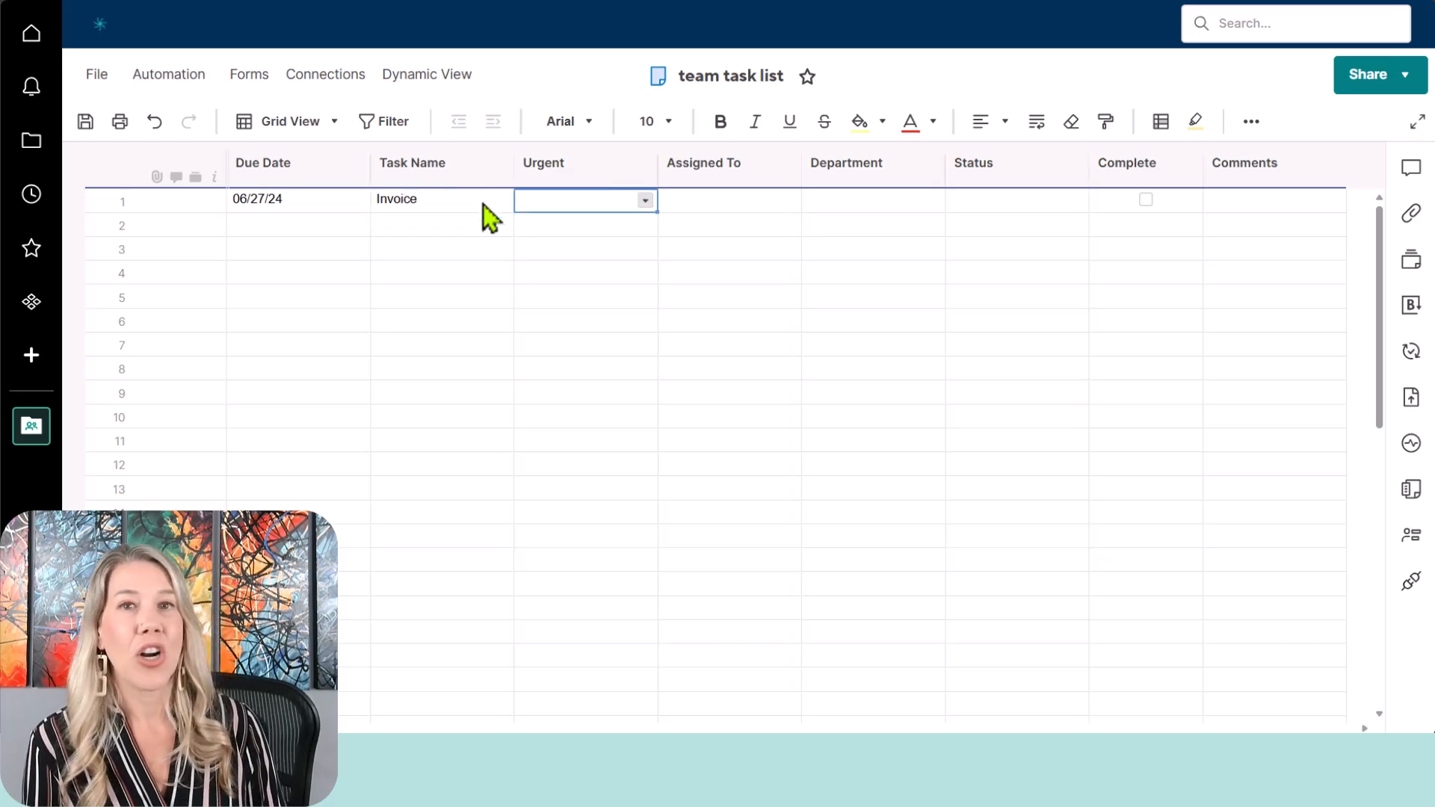
{"action": "left_click", "coordinate": [645, 201]}
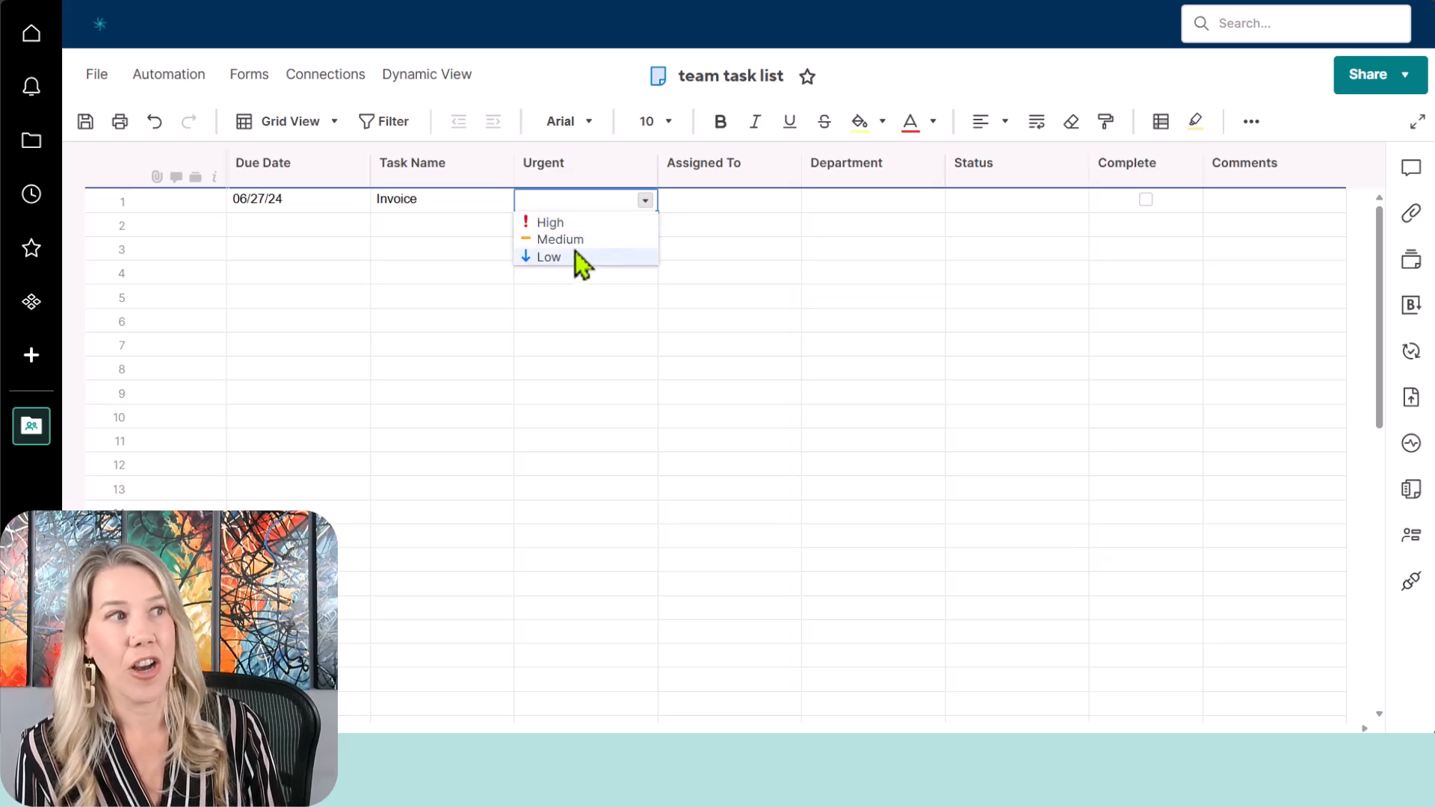
{"action": "left_click", "coordinate": [571, 226]}
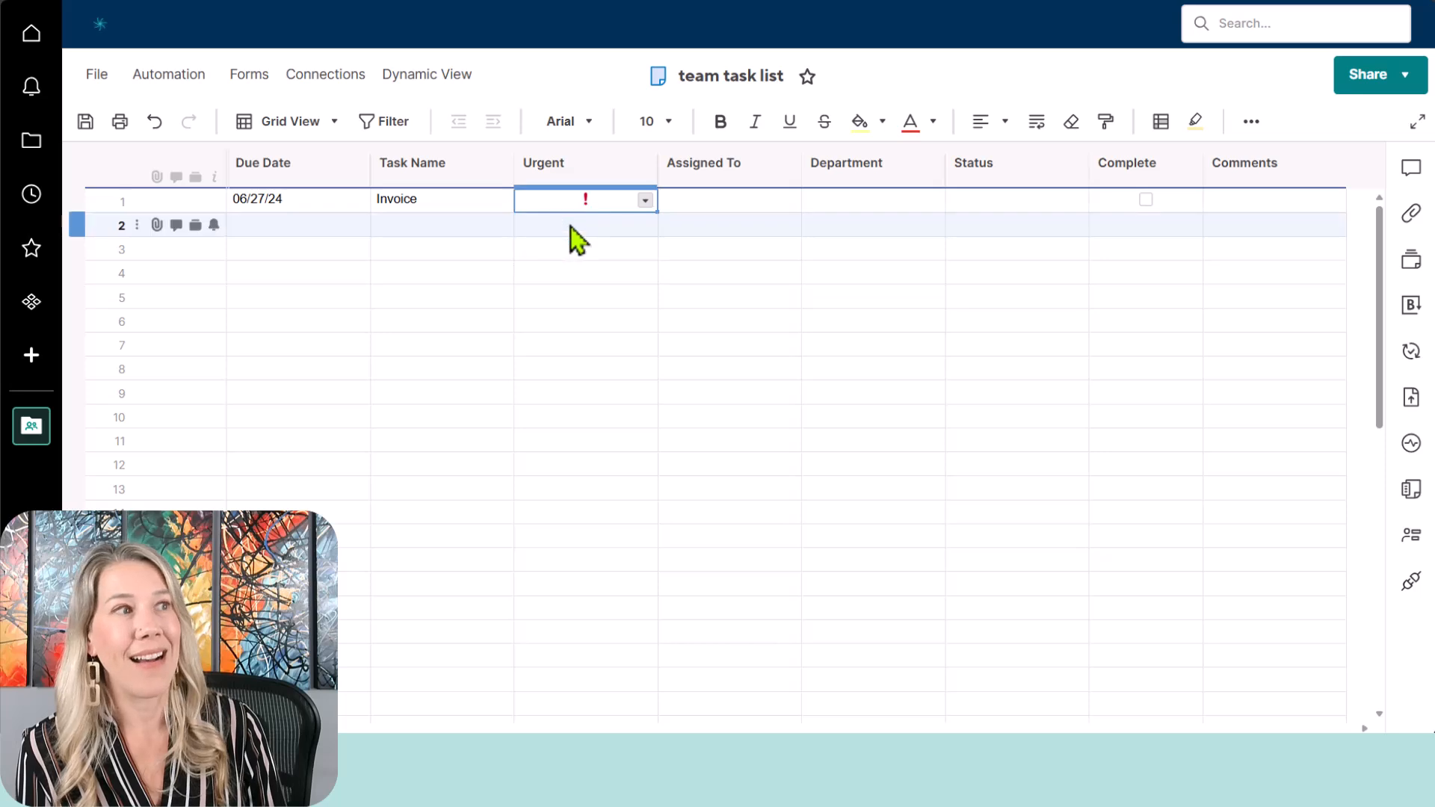
Assign the Invoice task to the second listed contact and decline the offer to enable assignment notifications
{"action": "left_click", "coordinate": [733, 199]}
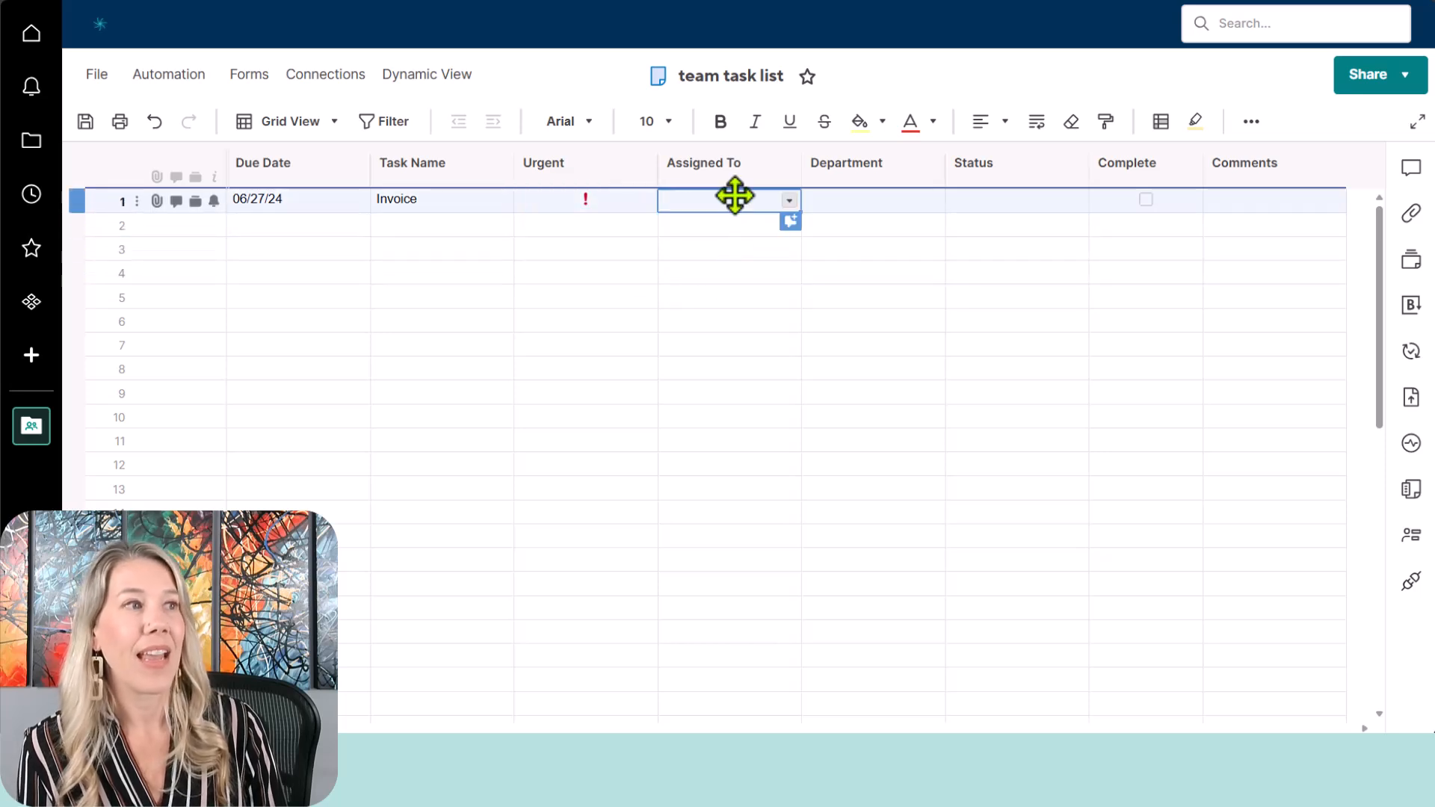
{"action": "left_click", "coordinate": [789, 201]}
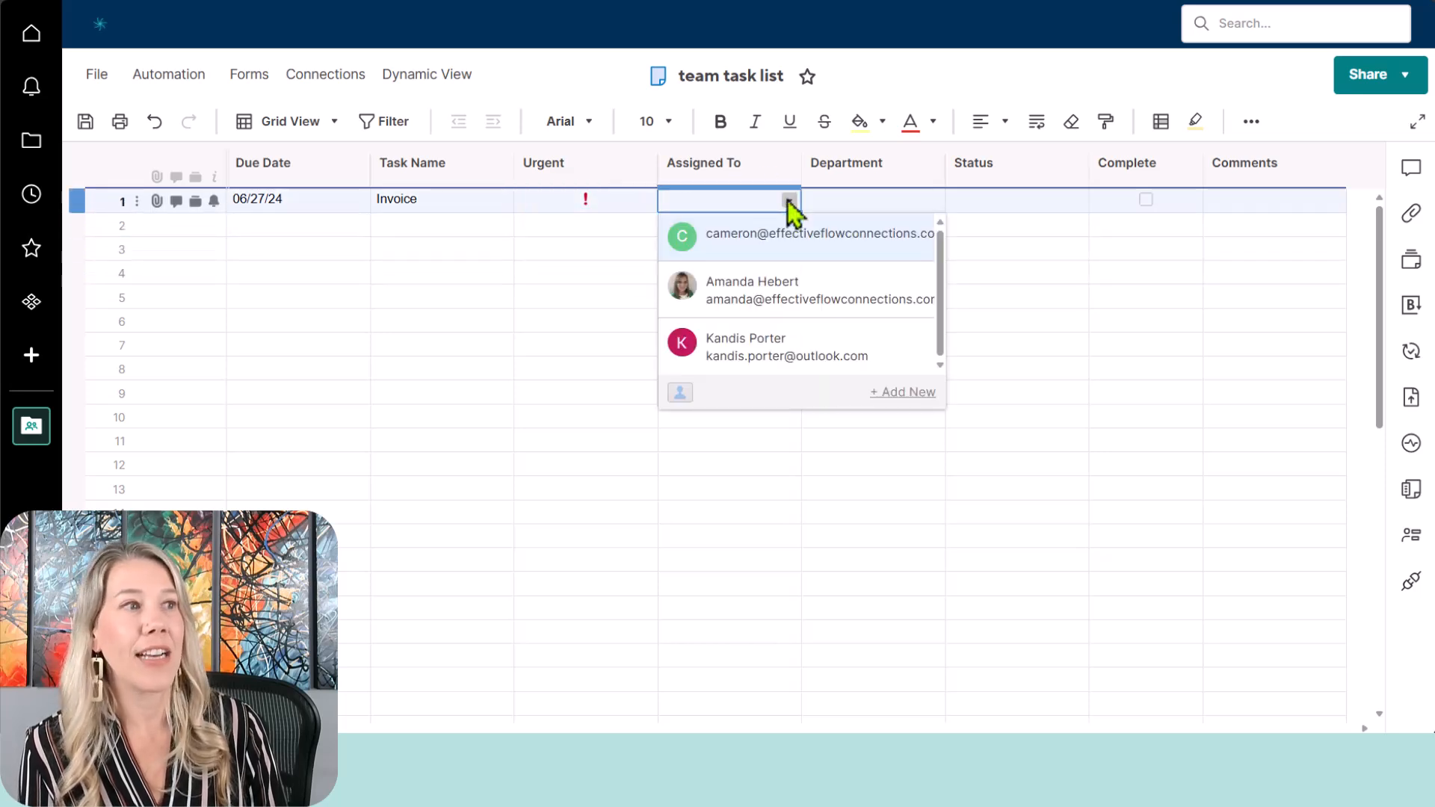
{"action": "left_click", "coordinate": [748, 299]}
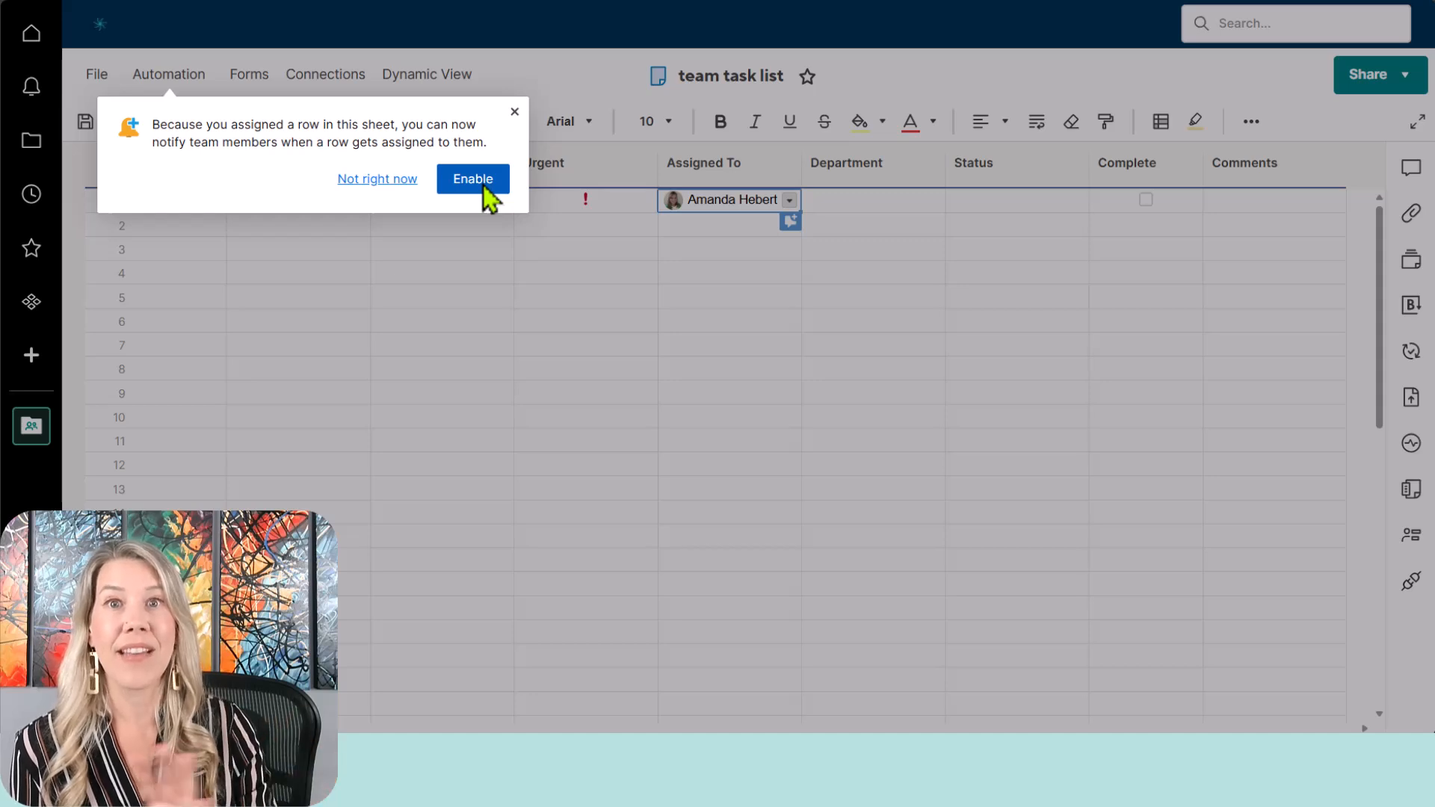
{"action": "left_click", "coordinate": [369, 182]}
Set the Invoice task's department to Finance and its status to Open
{"action": "left_click", "coordinate": [935, 198]}
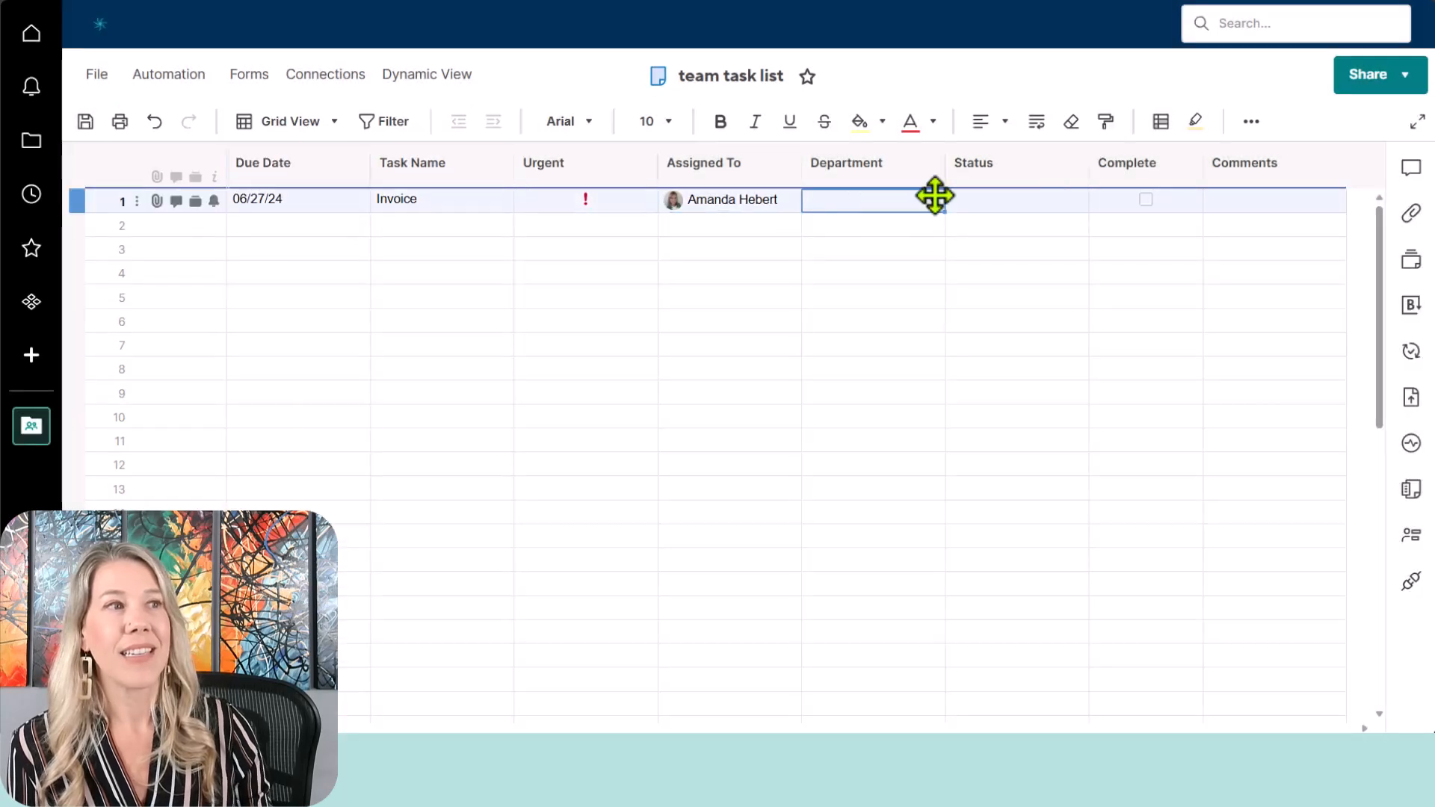
{"action": "left_click", "coordinate": [932, 200]}
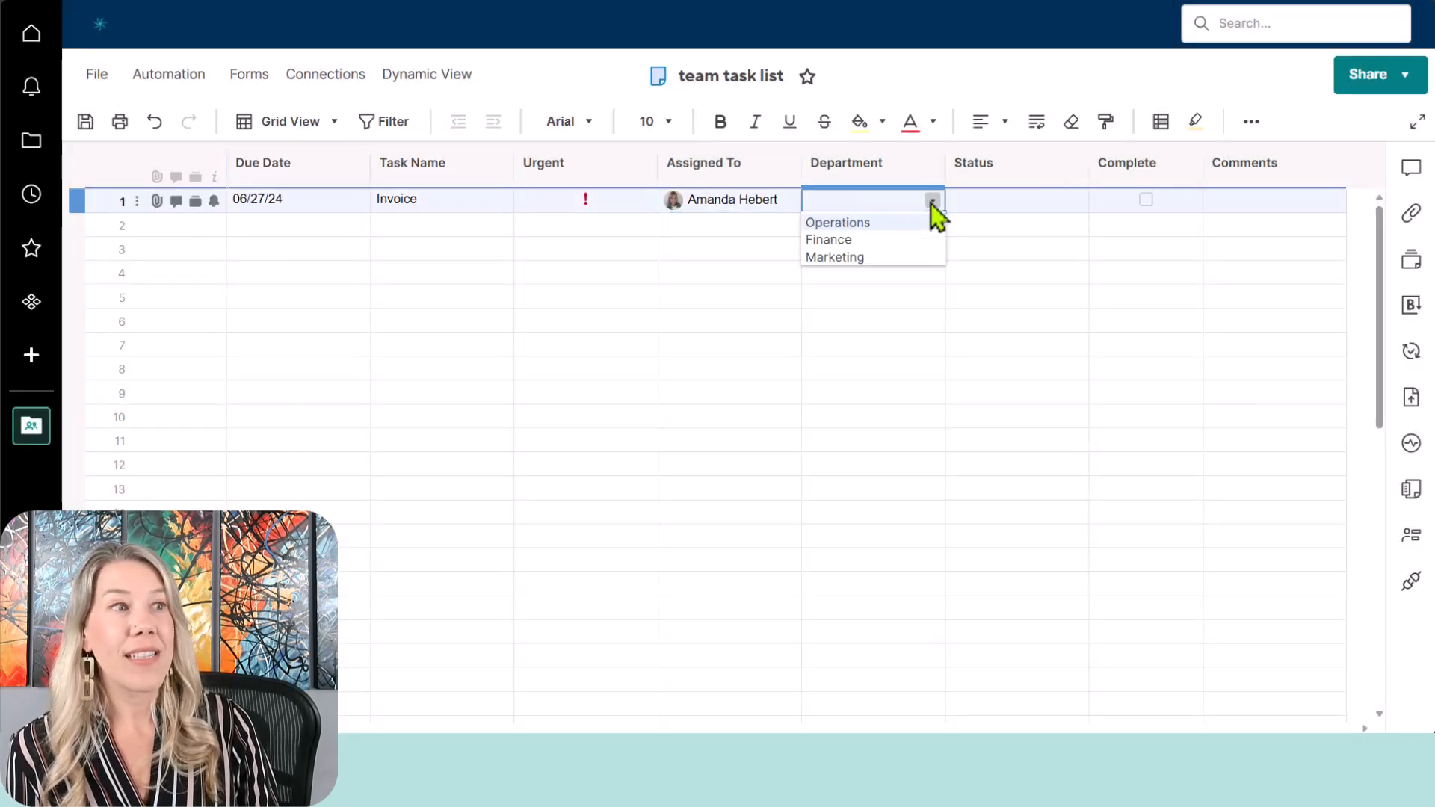
{"action": "left_click", "coordinate": [896, 240]}
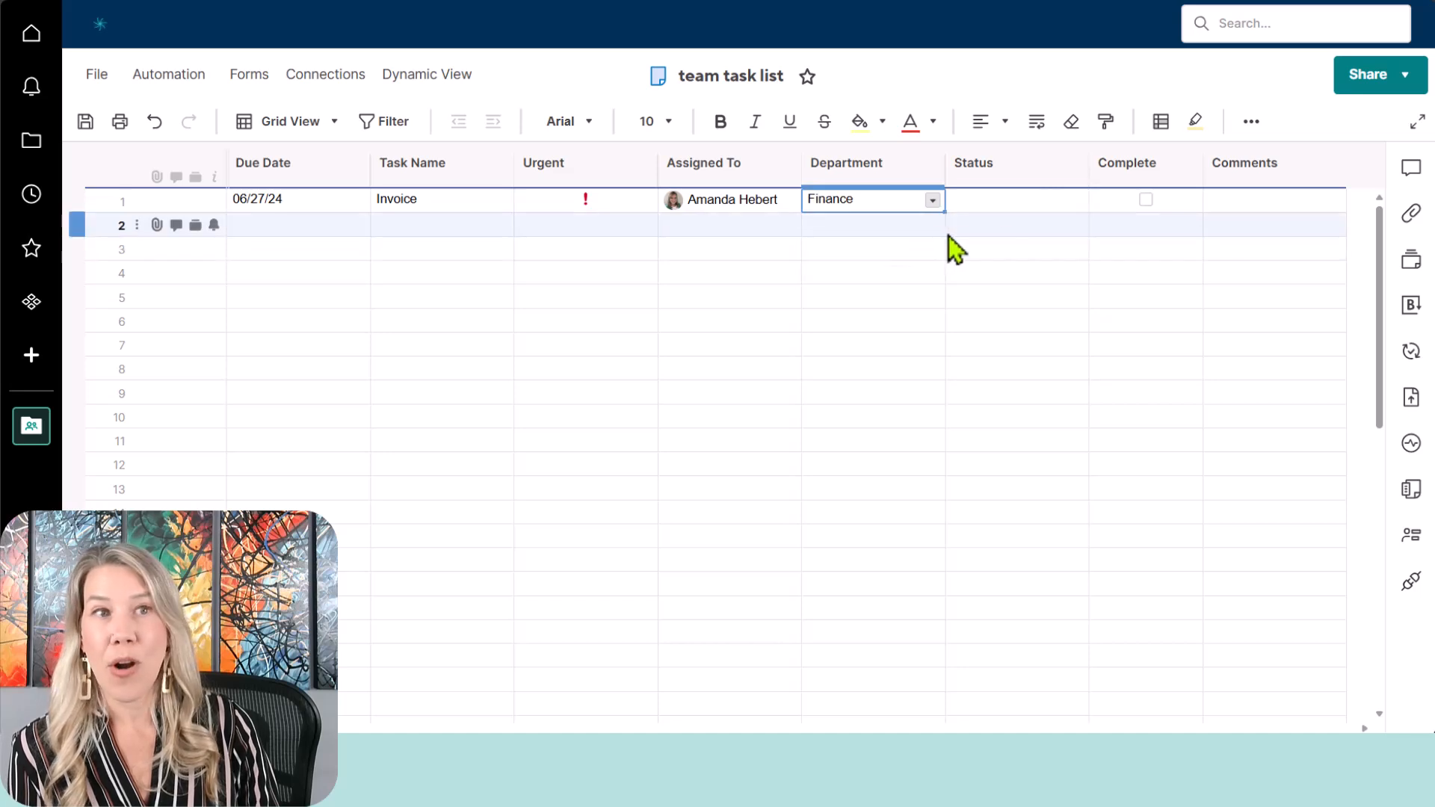
{"action": "left_click", "coordinate": [1055, 203]}
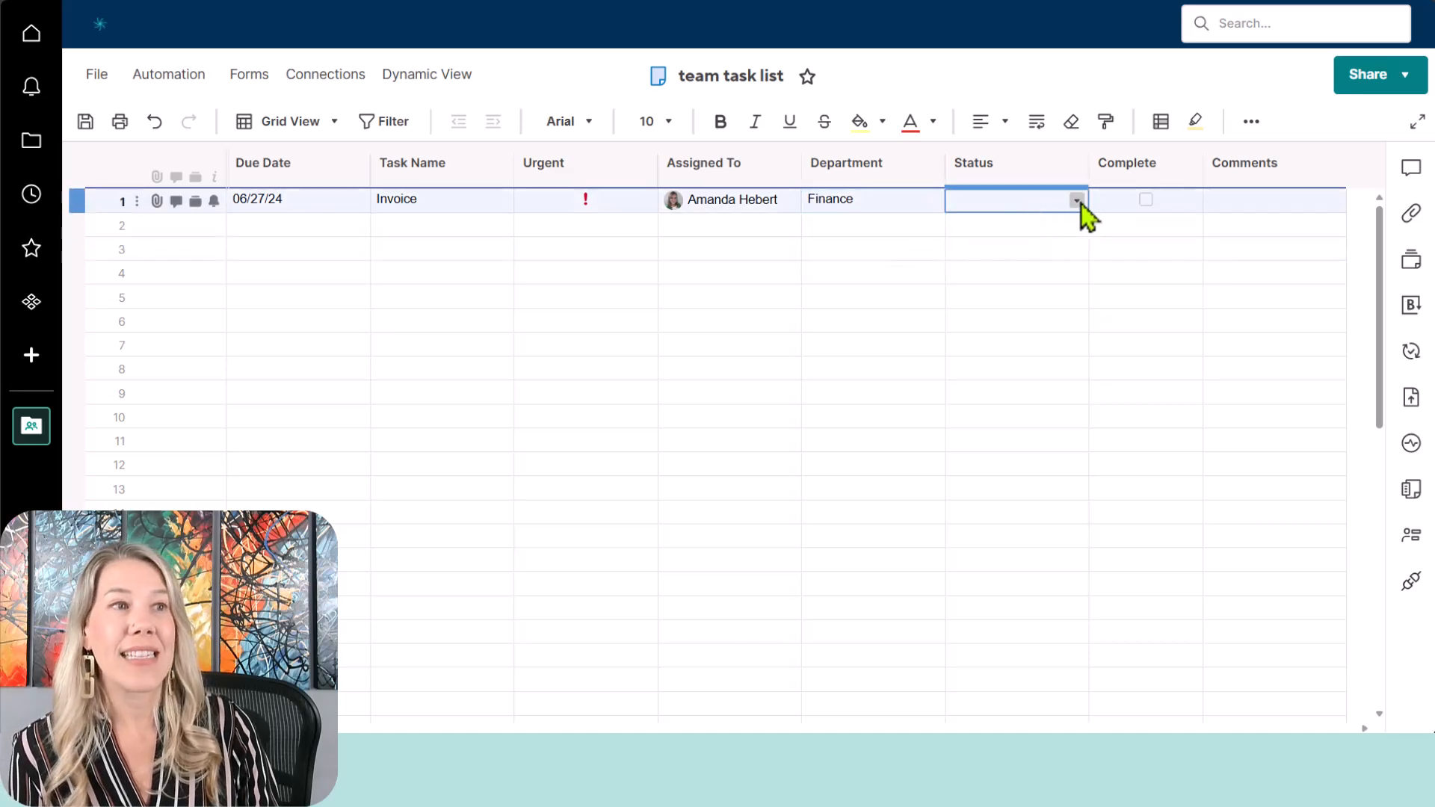
{"action": "left_click", "coordinate": [1081, 203]}
{"action": "left_click", "coordinate": [1063, 224]}
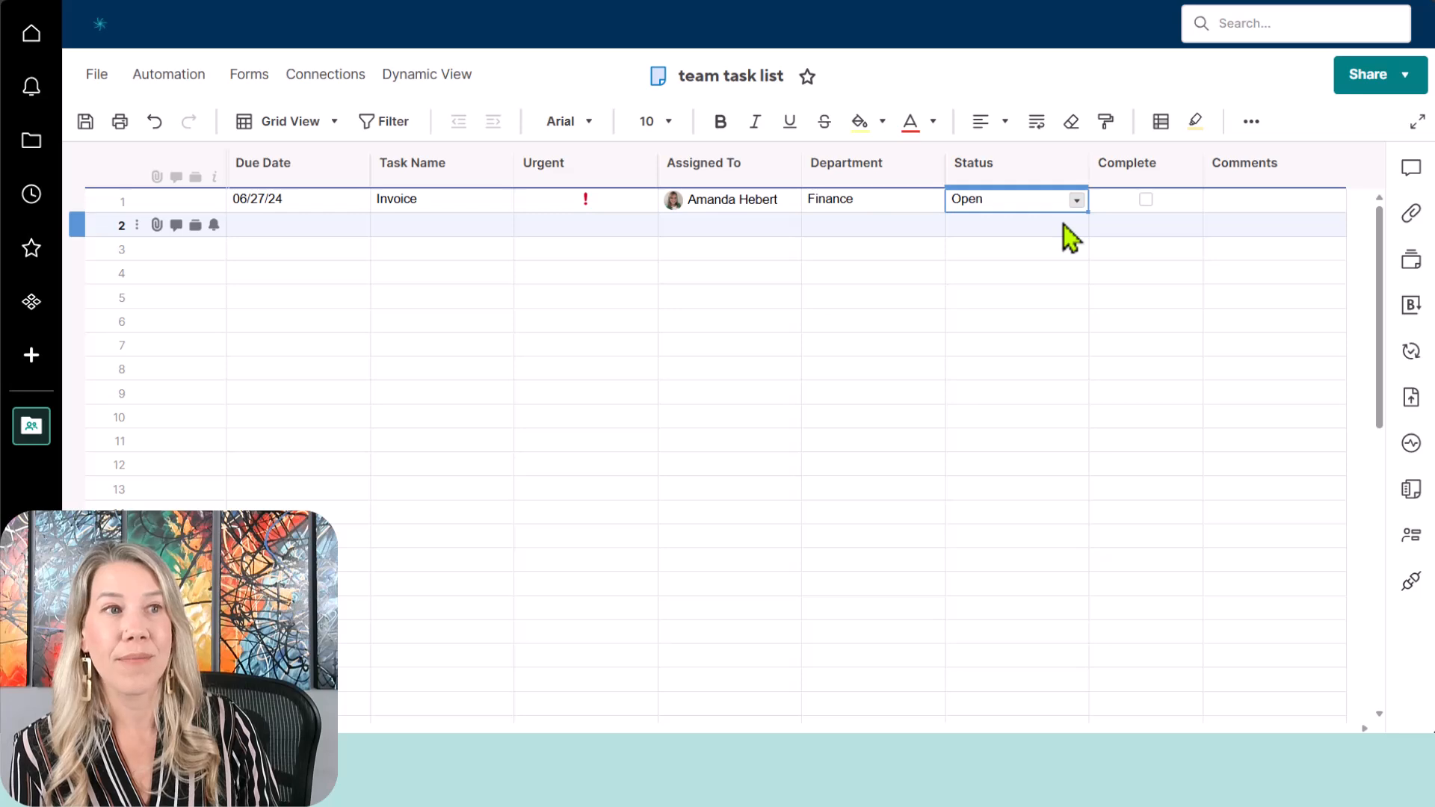
In the Invoice row's Comments, enter the assignee's first name followed by "- please let me know if this is doable as far as the timelines."
{"action": "left_click", "coordinate": [1268, 203]}
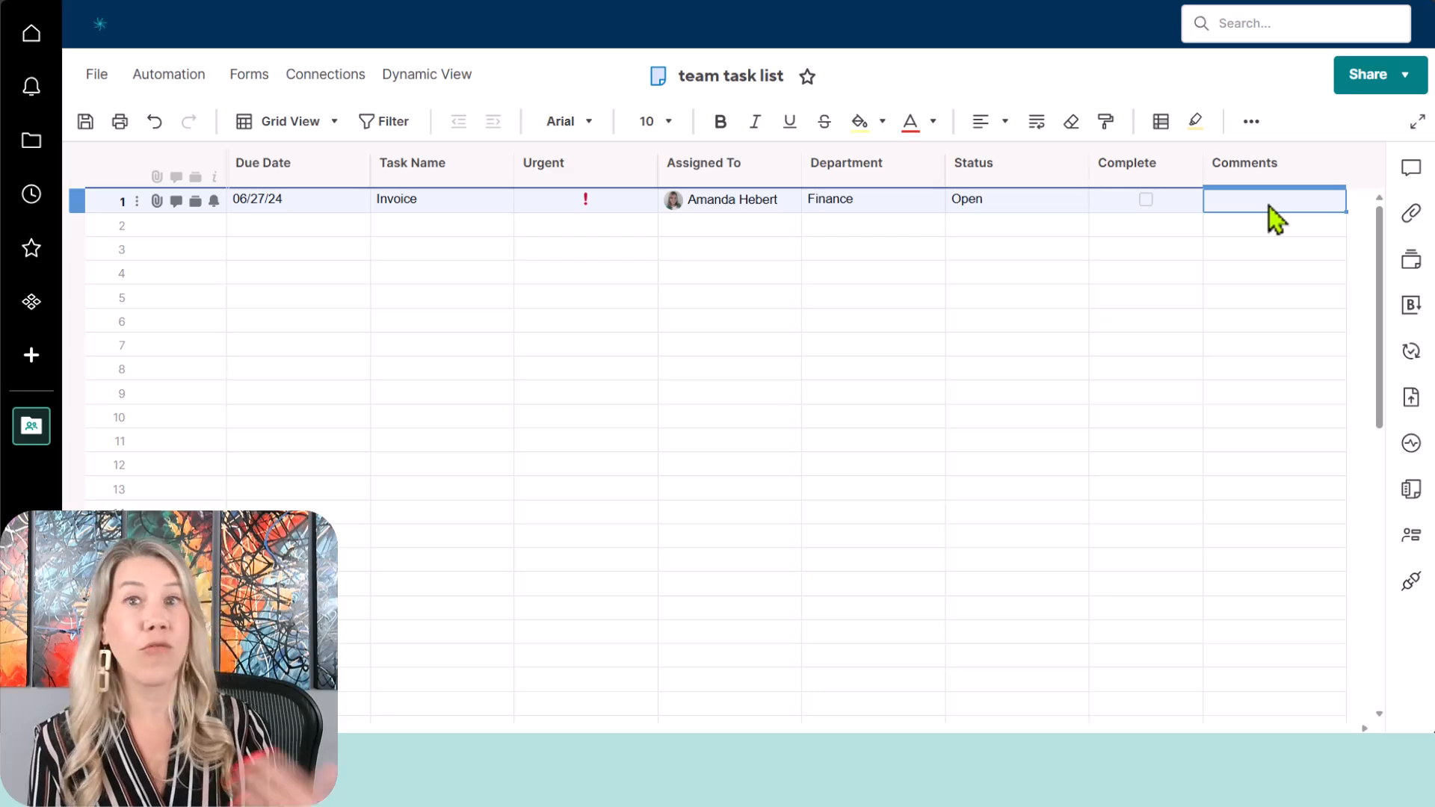
{"action": "type", "text": "A"}
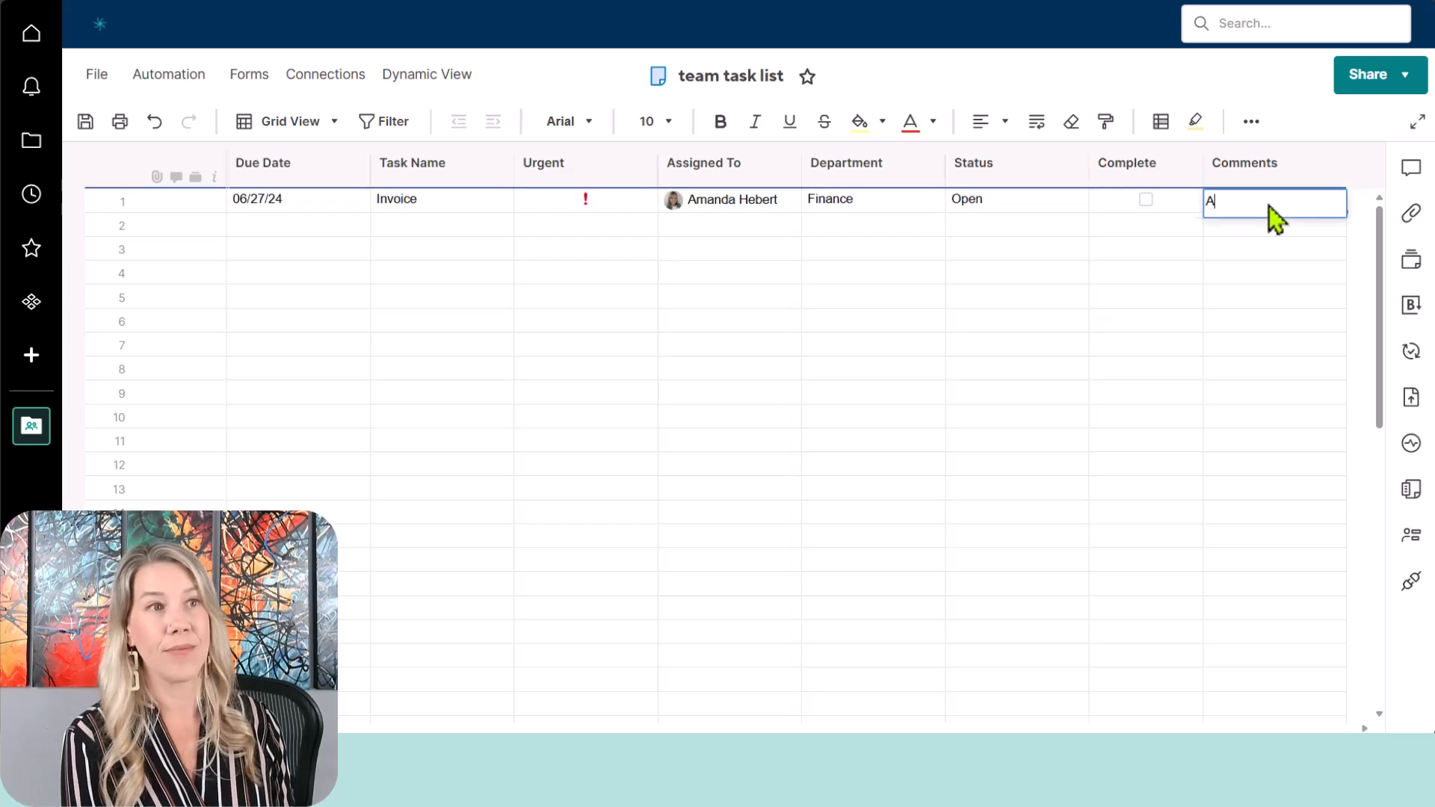
{"action": "type", "text": "manda - ple"}
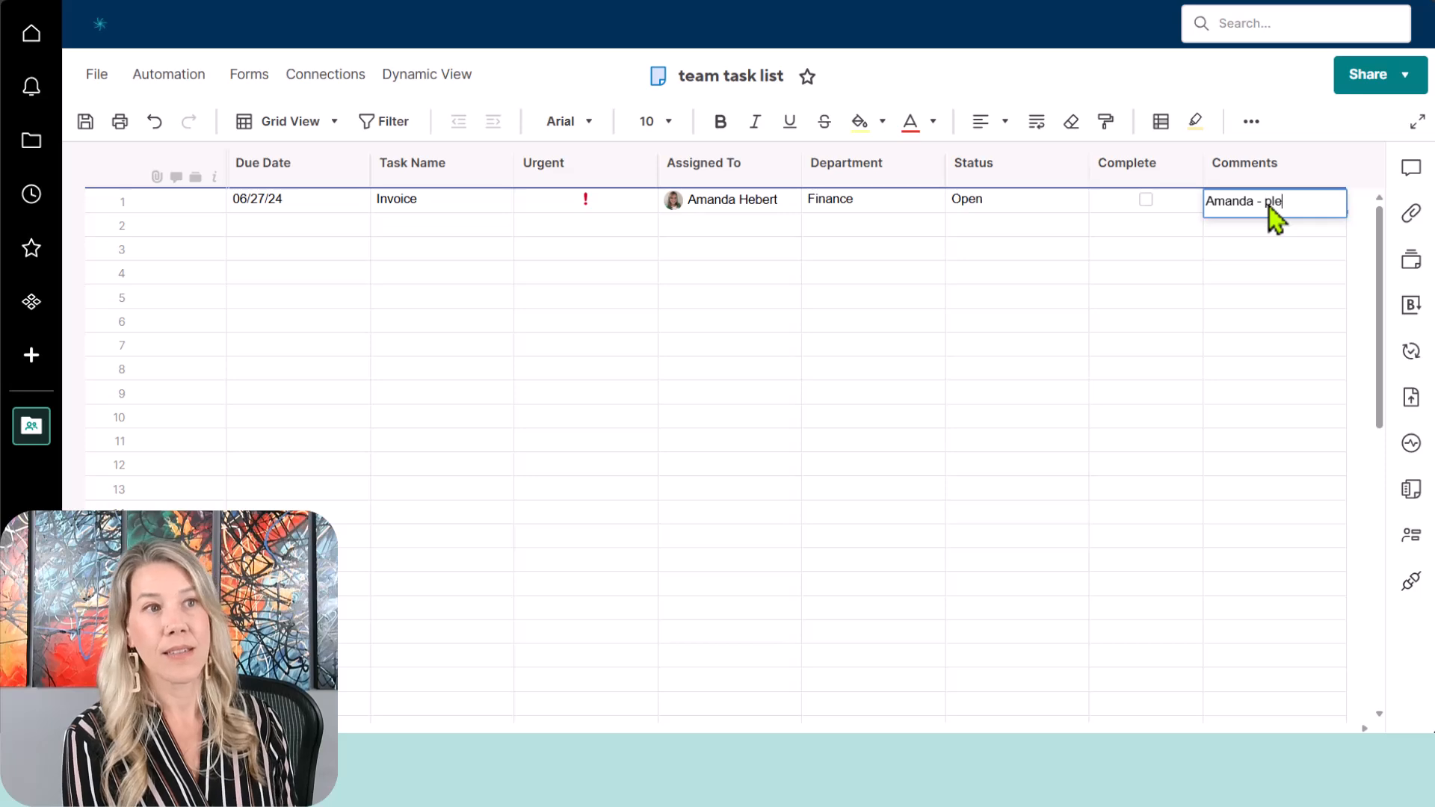
{"action": "type", "text": "ase "}
{"action": "type", "text": "let me know if this is doable as f"}
{"action": "type", "text": "ar as the timelines."}
{"action": "key", "text": "Return"}
Wrap the text in the Invoice row's Comments cell and save the sheet
{"action": "left_click", "coordinate": [1267, 204]}
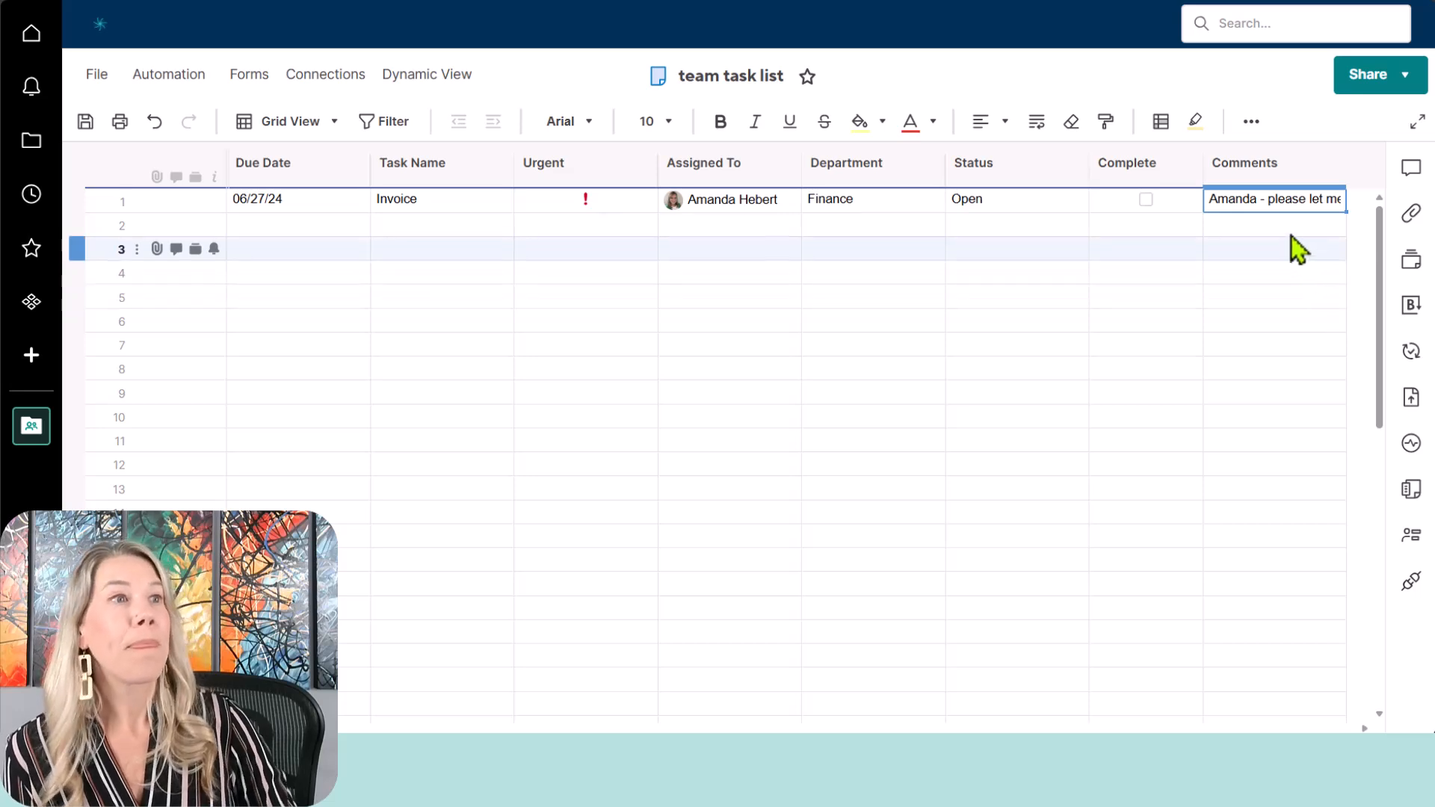
{"action": "left_click", "coordinate": [1041, 132]}
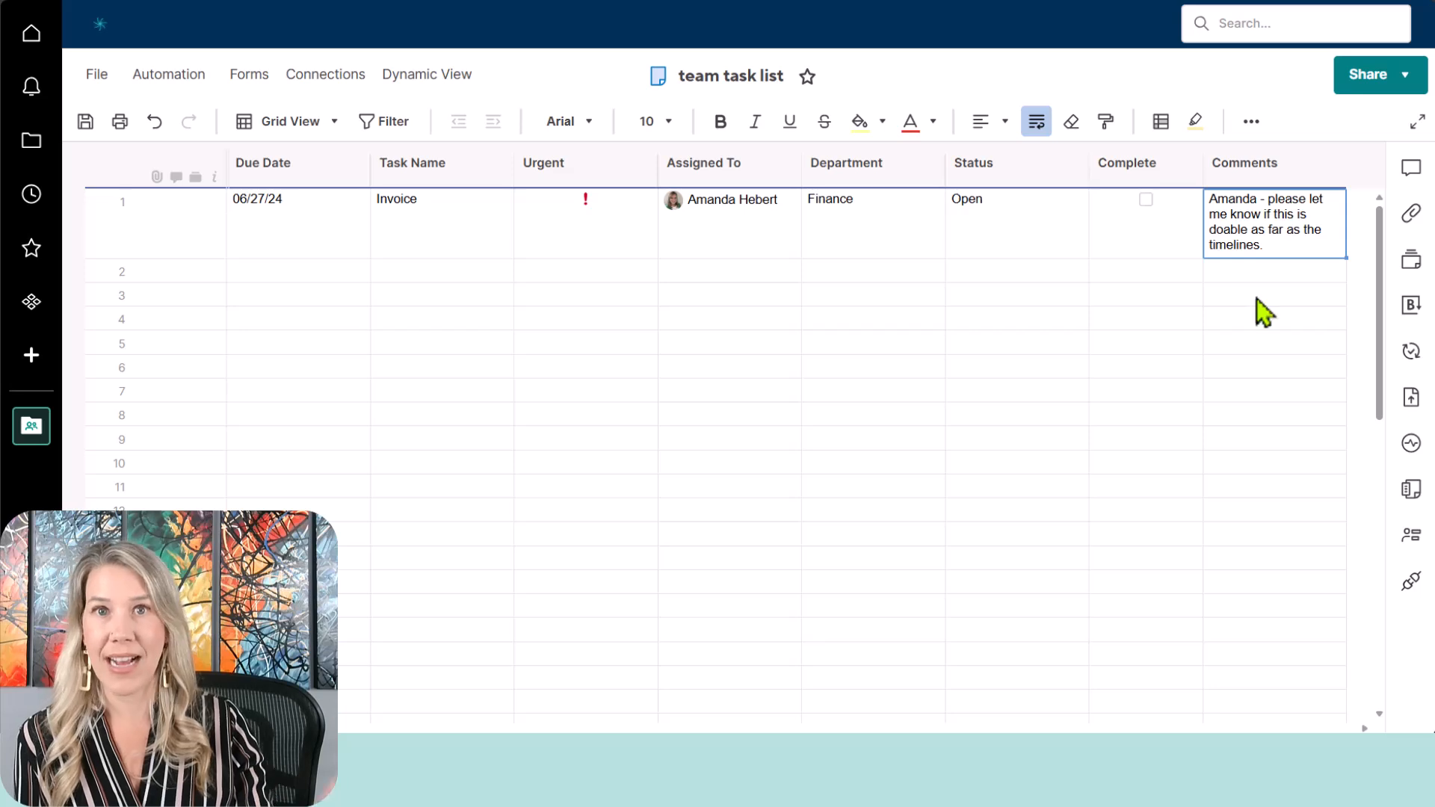
{"action": "left_click", "coordinate": [87, 120]}
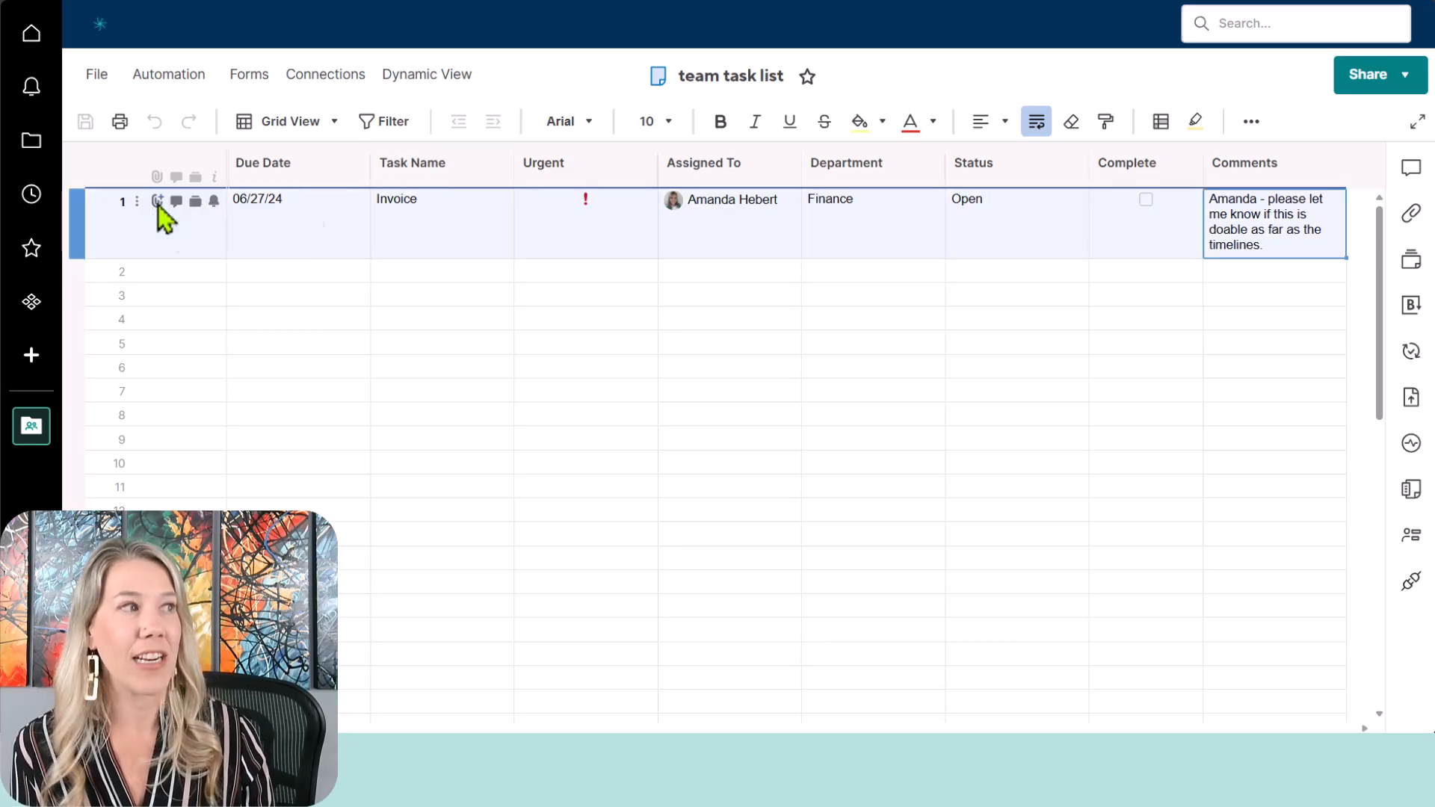
Attach the depositphotos image file from the computer to the Invoice row
{"action": "left_click", "coordinate": [158, 202]}
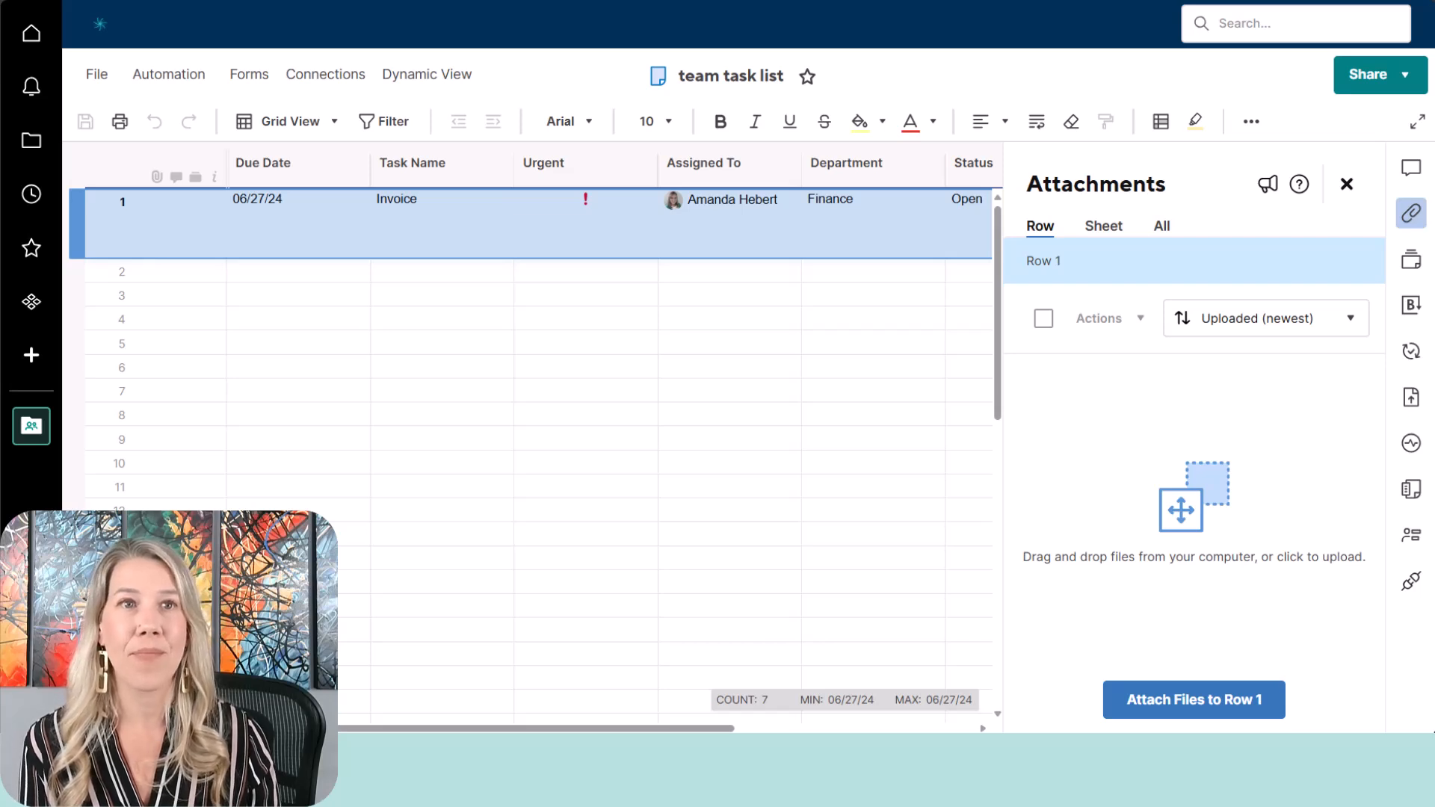
{"action": "left_click_drag", "start_coordinate": [1420, 550], "coordinate": [1214, 543]}
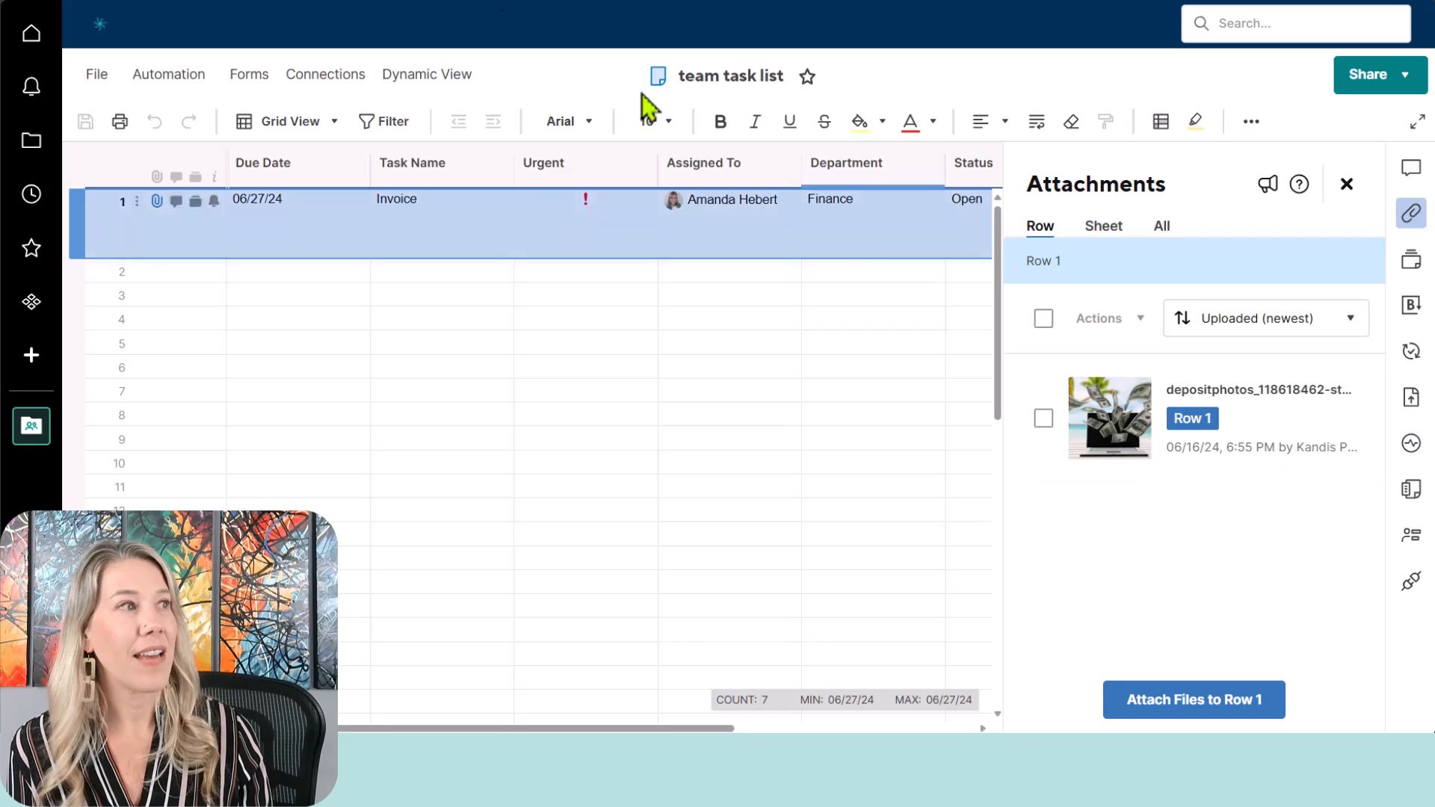
{"action": "left_click", "coordinate": [1346, 186]}
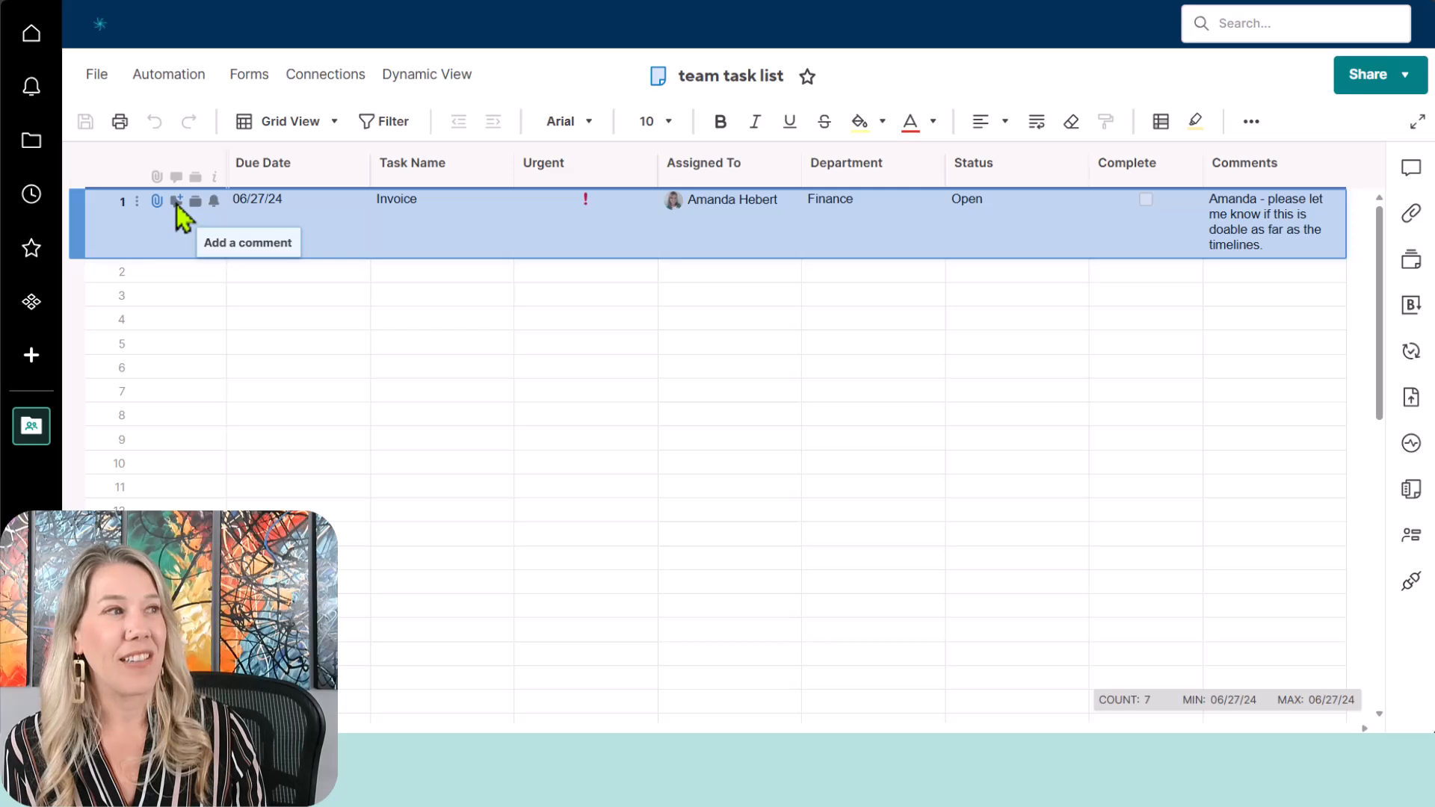
Write a conversation comment on the Invoice row mentioning the assignee, with the text "please let me know if this invoicing schedule works for you."
{"action": "left_click", "coordinate": [177, 207]}
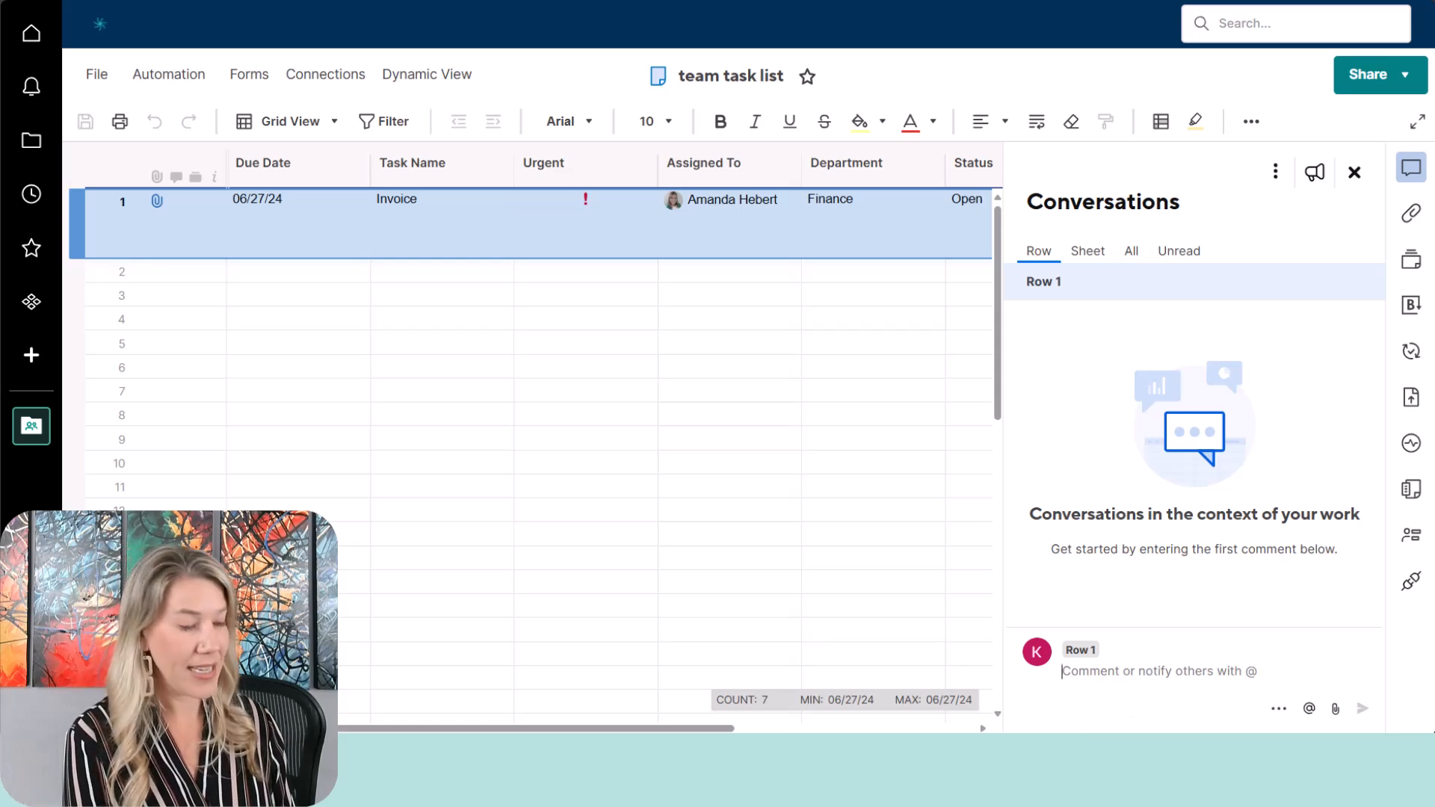
{"action": "type", "text": "@am"}
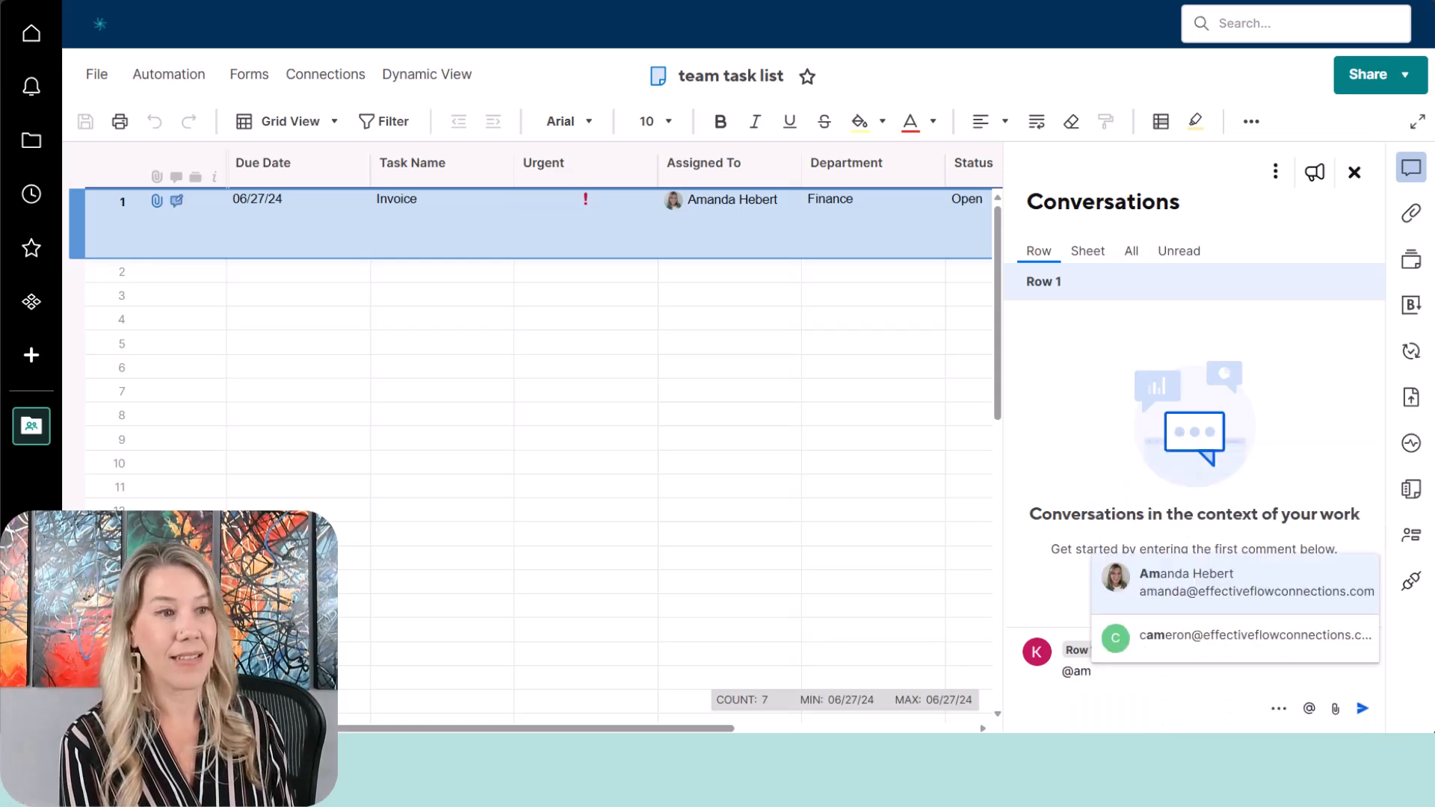
{"action": "left_click", "coordinate": [1184, 603]}
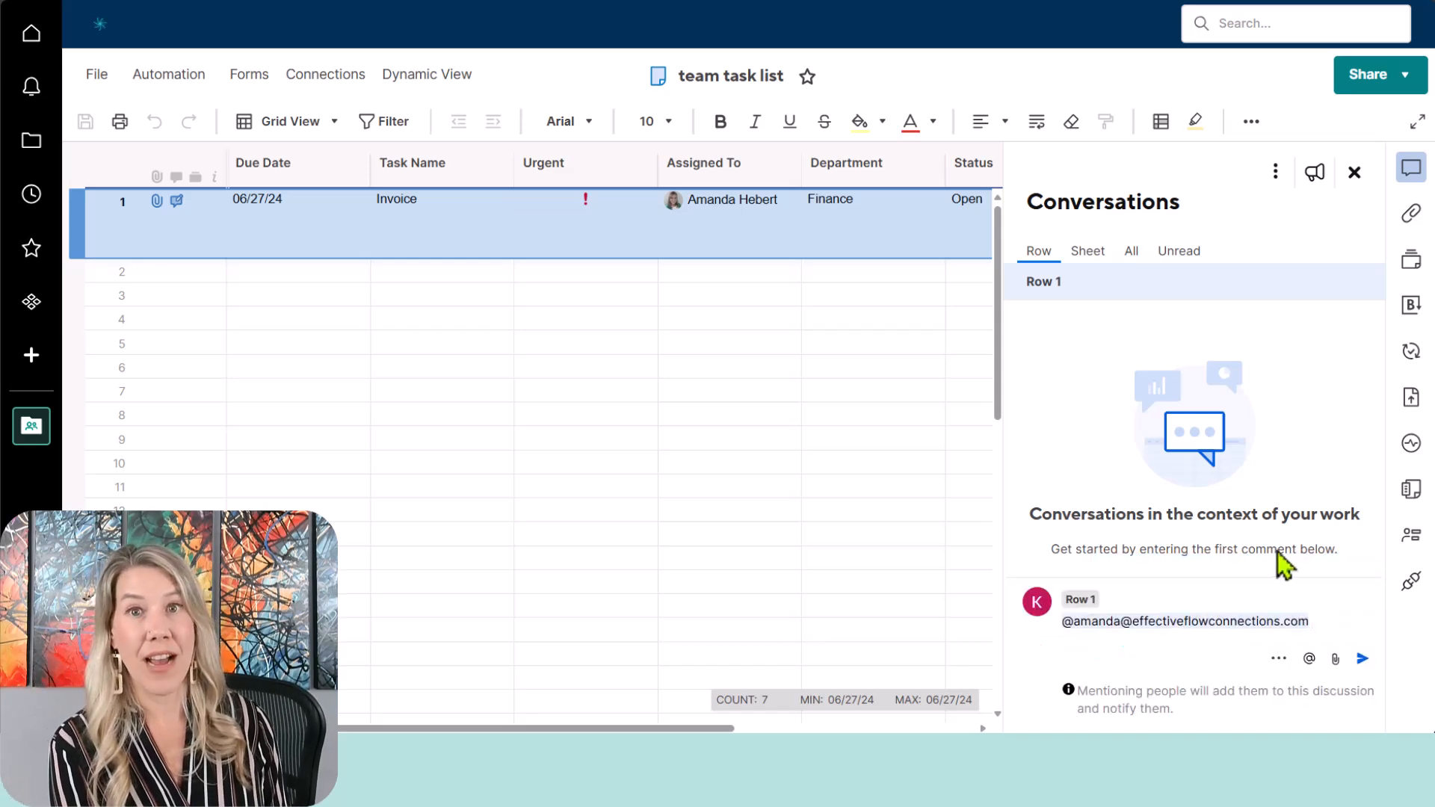
{"action": "type", "text": "please let me know if this inv"}
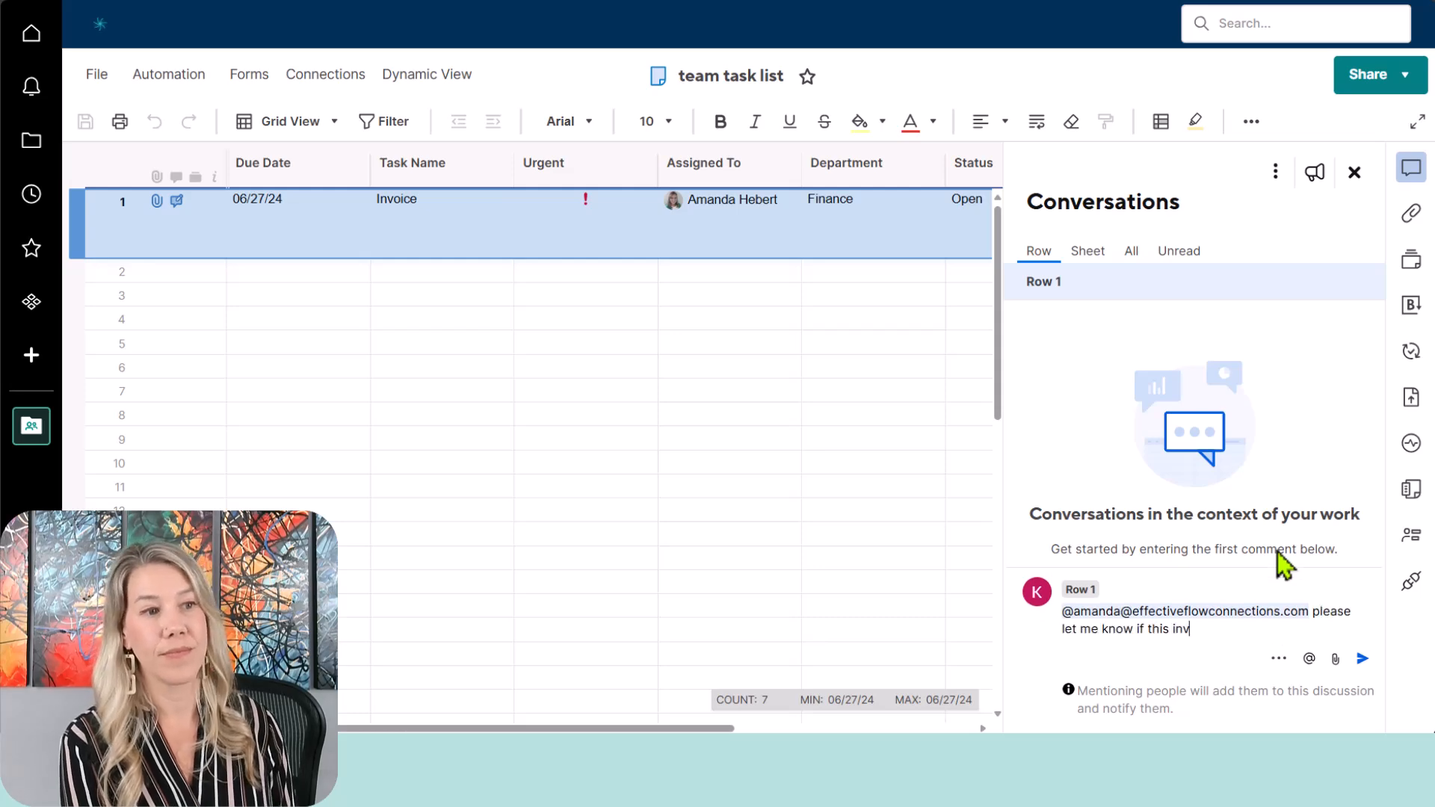
{"action": "type", "text": "oicing schedule works for you."}
{"action": "key", "text": "Return"}
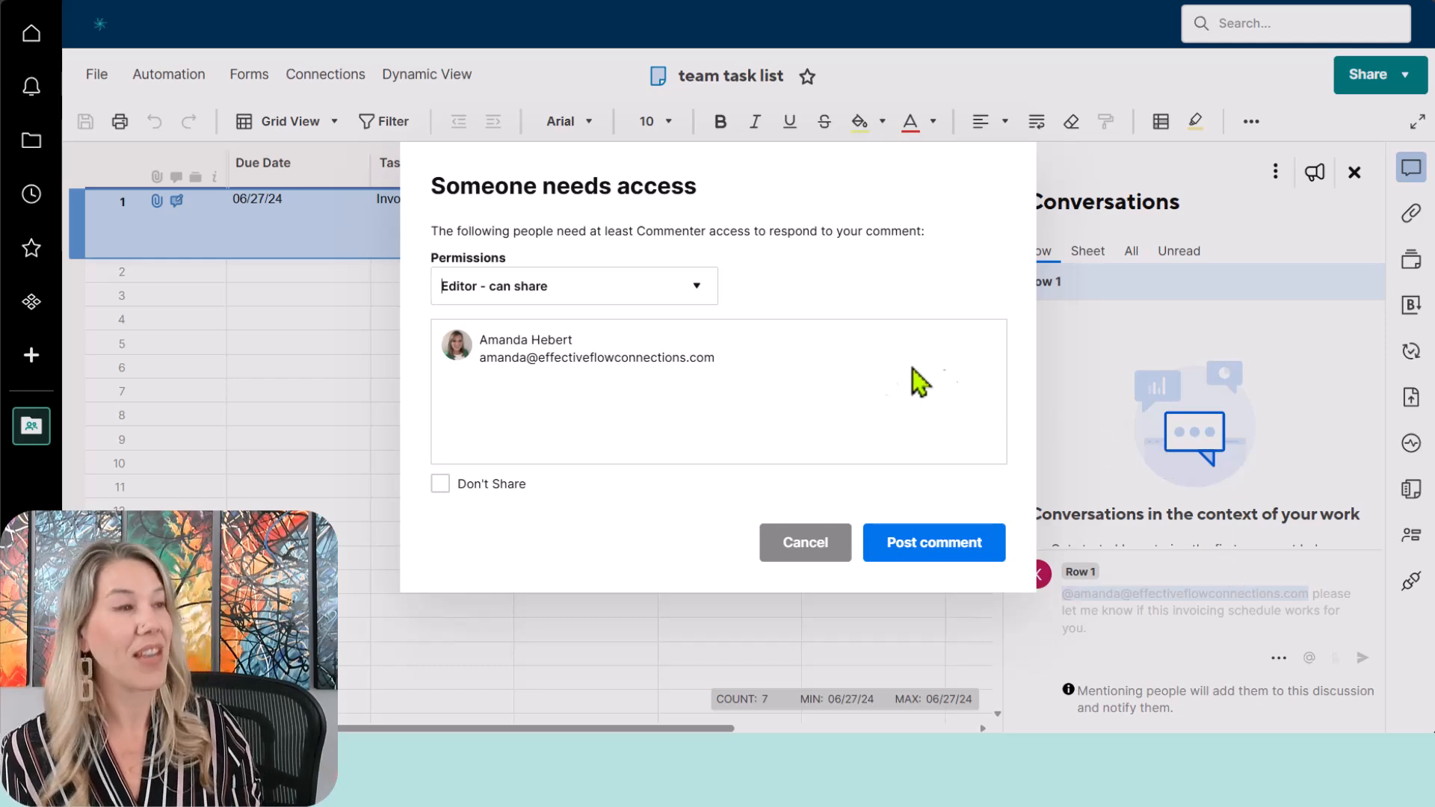
Grant the mentioned assignee Admin permission, post the comment and close the conversation
{"action": "left_click", "coordinate": [699, 289]}
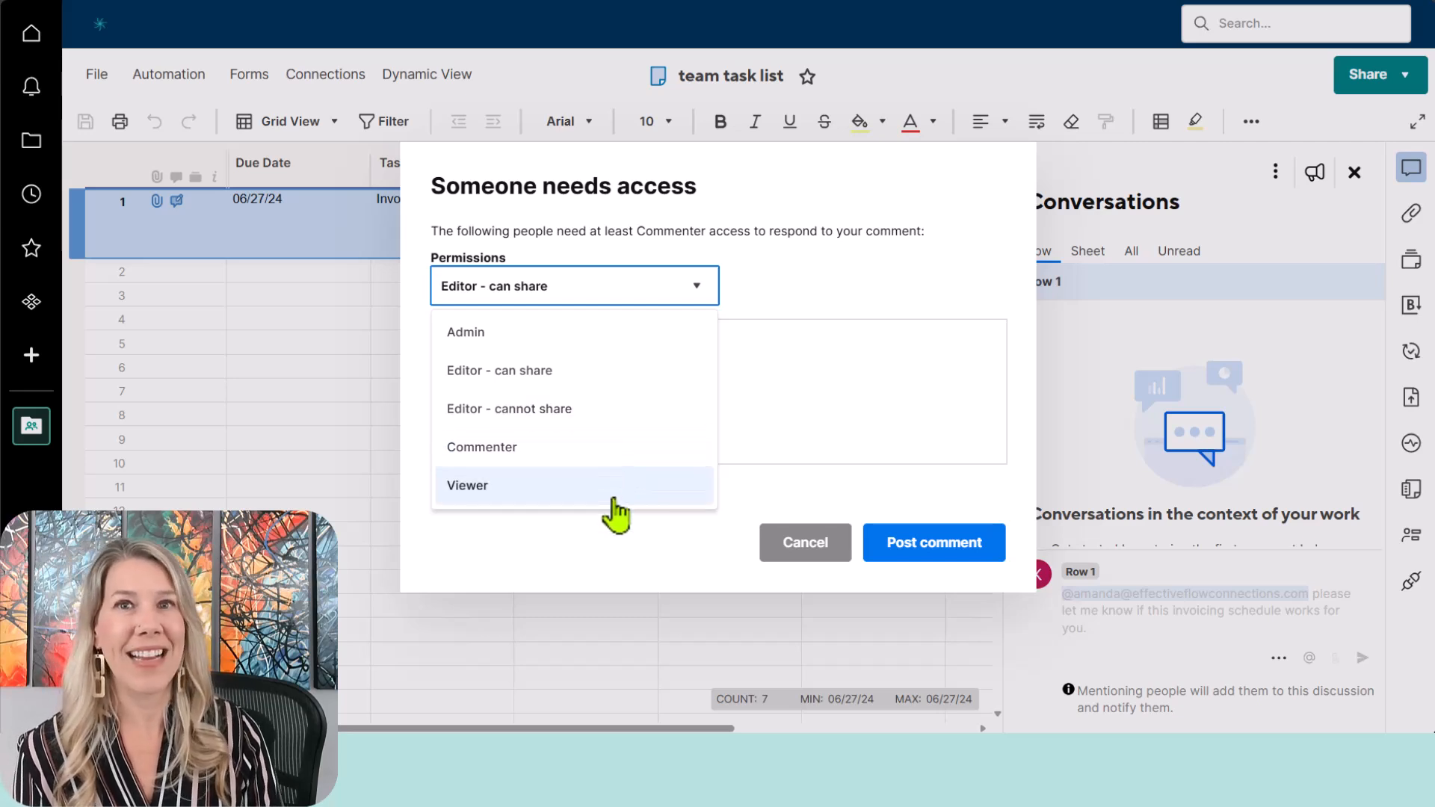
{"action": "left_click", "coordinate": [607, 342]}
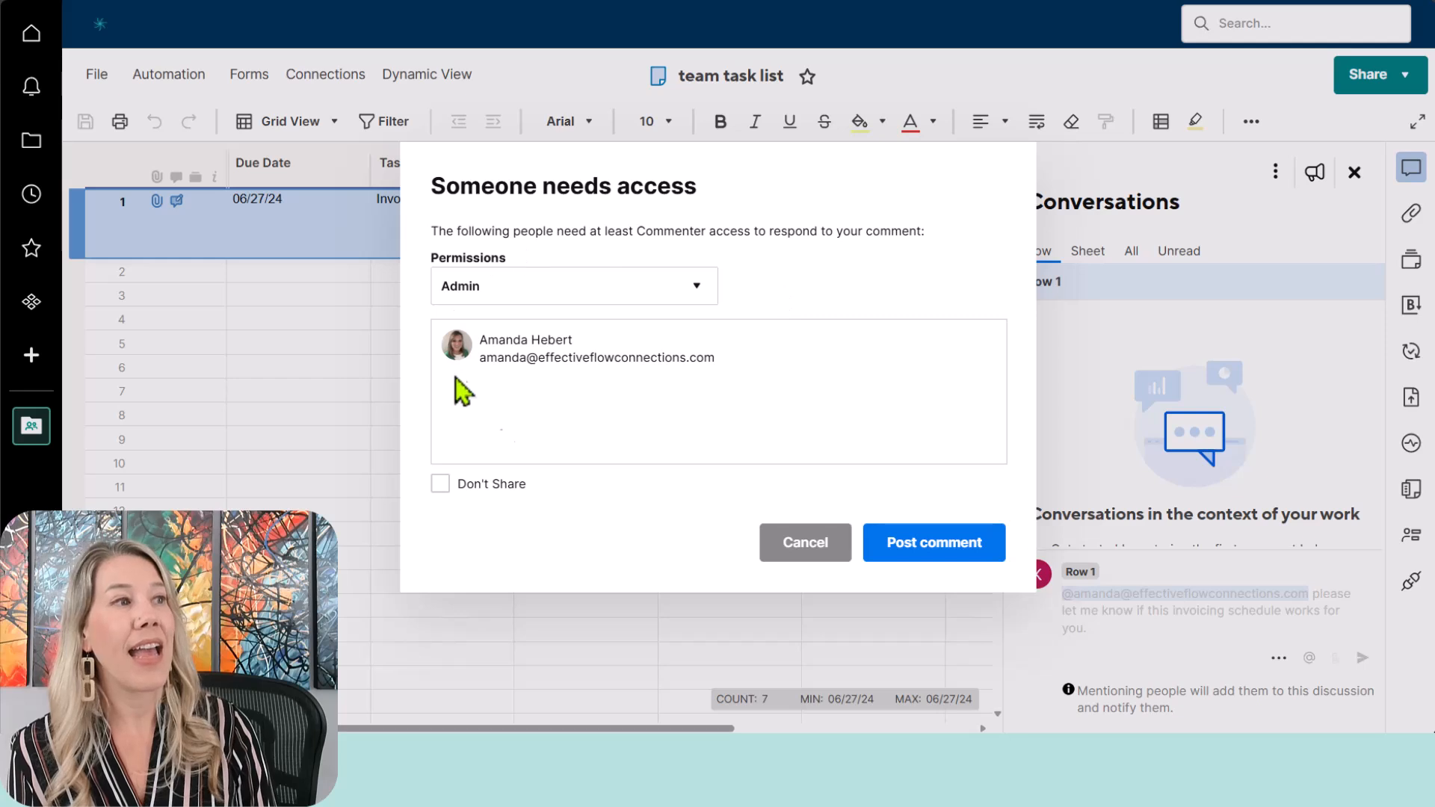
{"action": "left_click", "coordinate": [913, 546]}
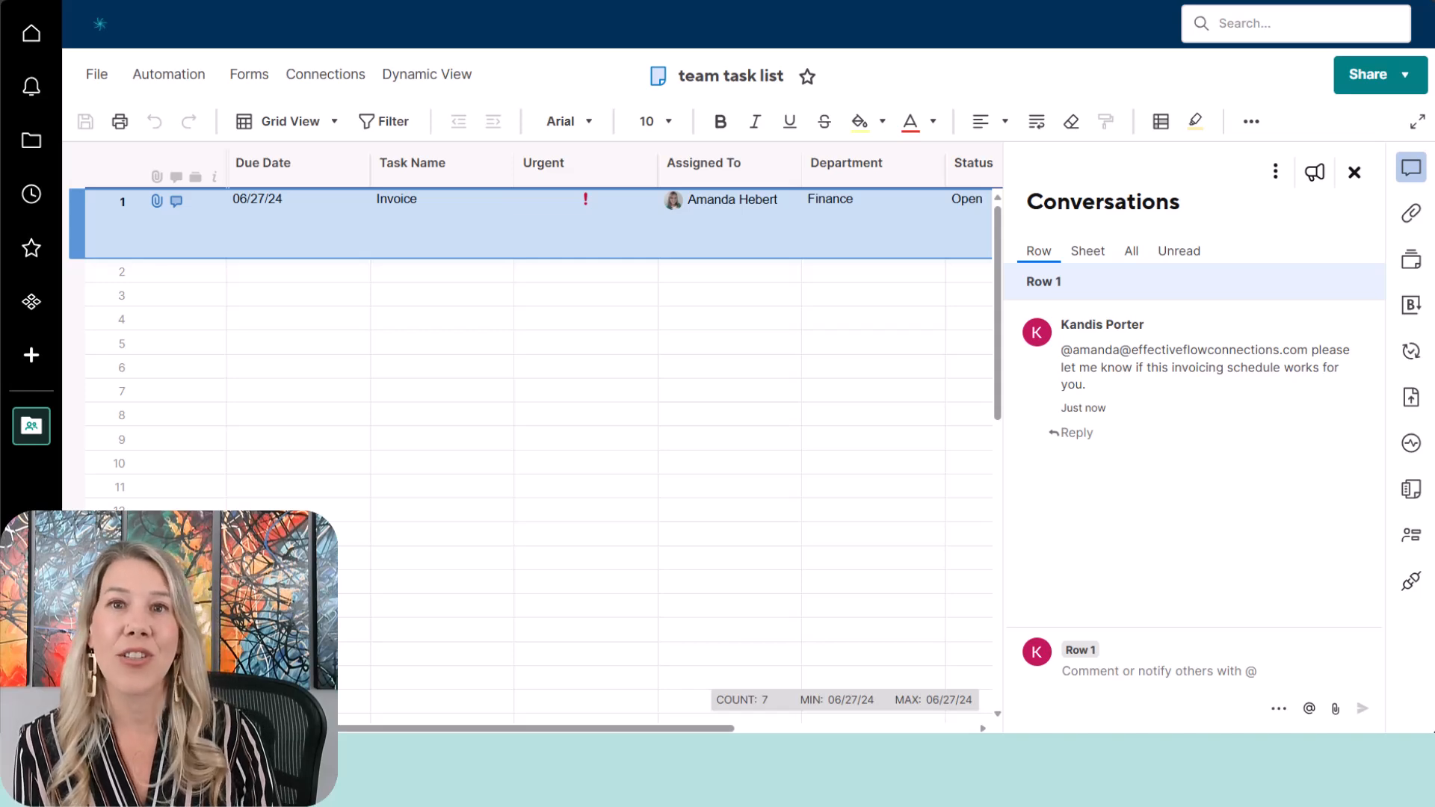
{"action": "left_click", "coordinate": [1354, 172]}
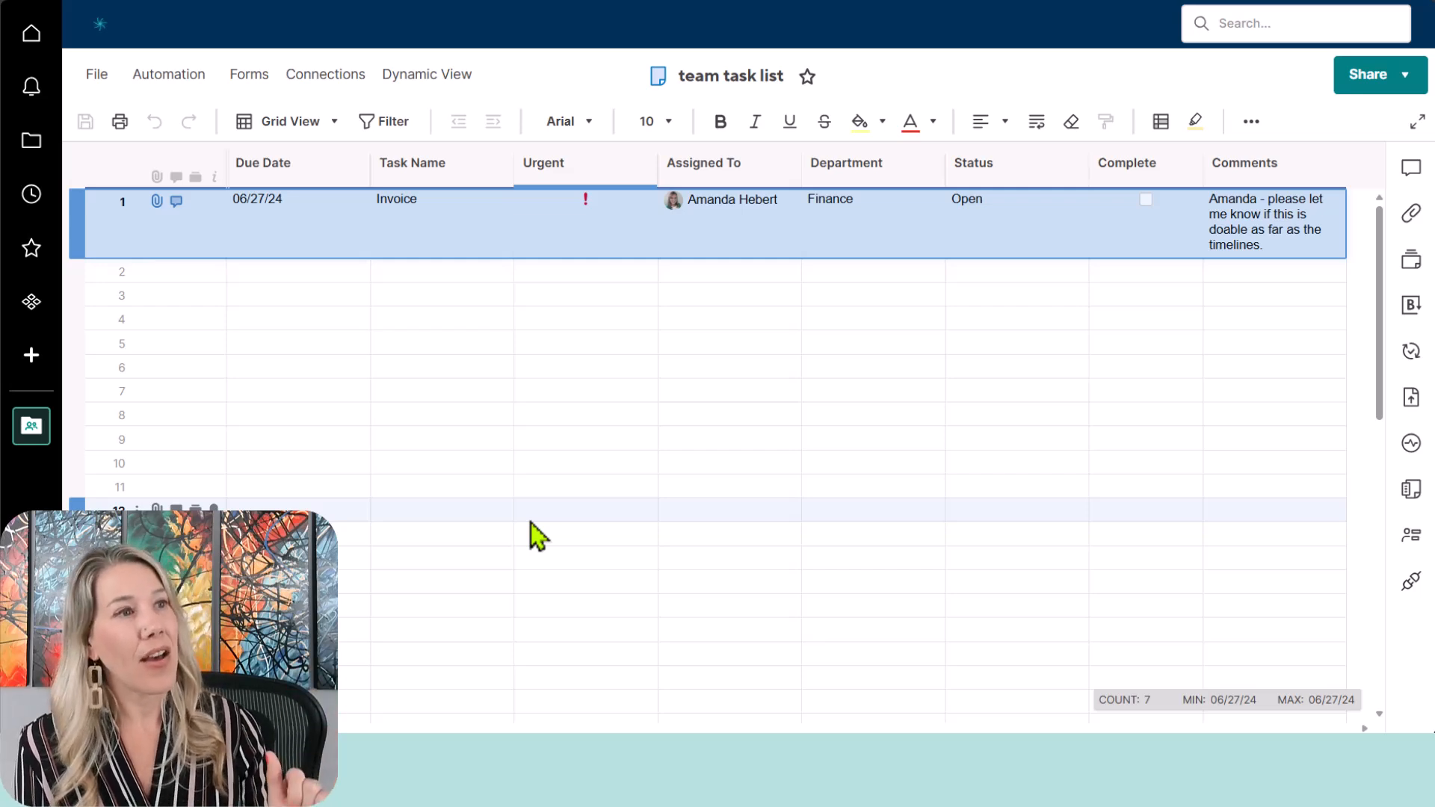
{"action": "left_click", "coordinate": [1010, 217]}
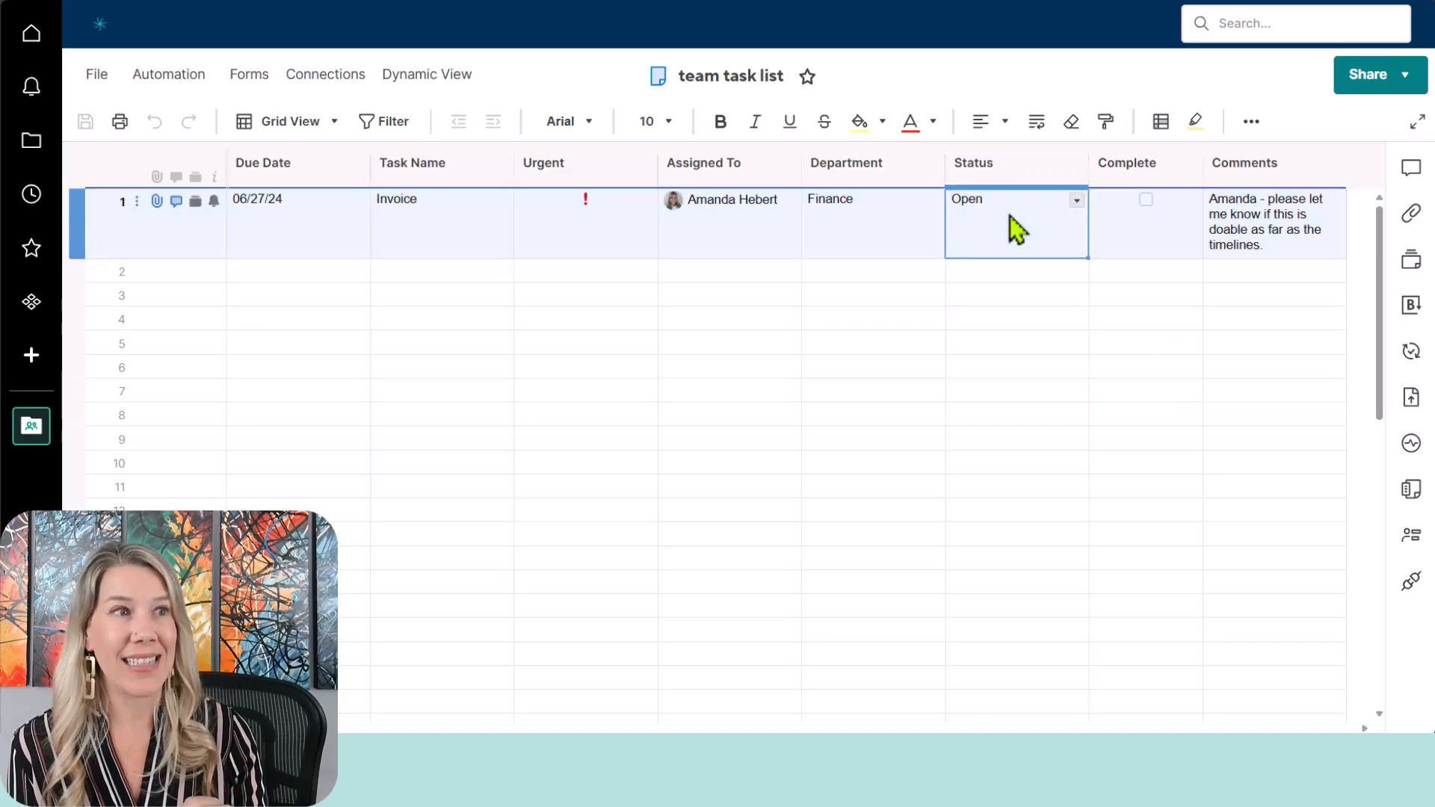
{"action": "left_click", "coordinate": [1077, 203]}
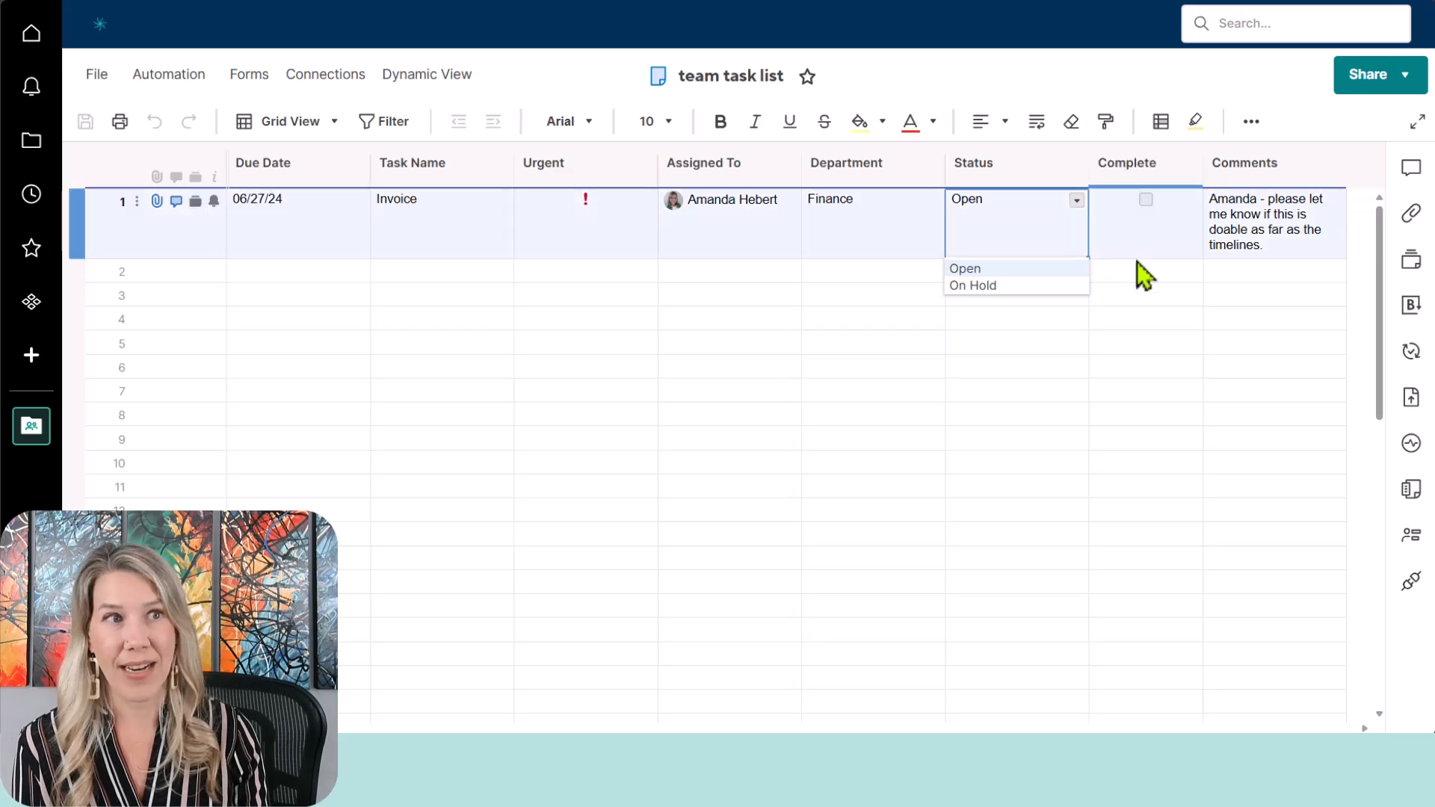
{"action": "left_click", "coordinate": [1130, 367]}
Mark the Invoice task as complete and save the sheet
{"action": "left_click", "coordinate": [1146, 200]}
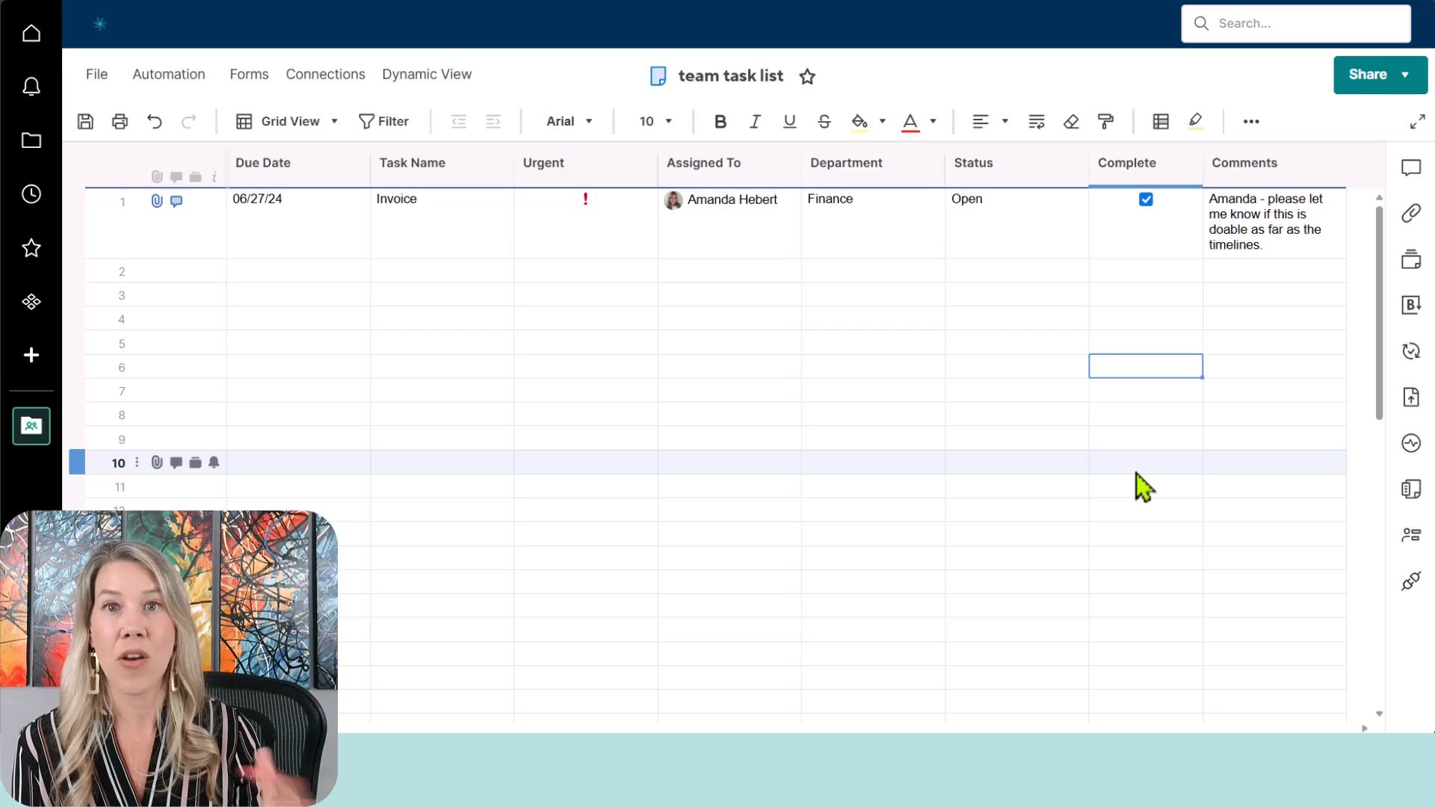
{"action": "left_click", "coordinate": [85, 121]}
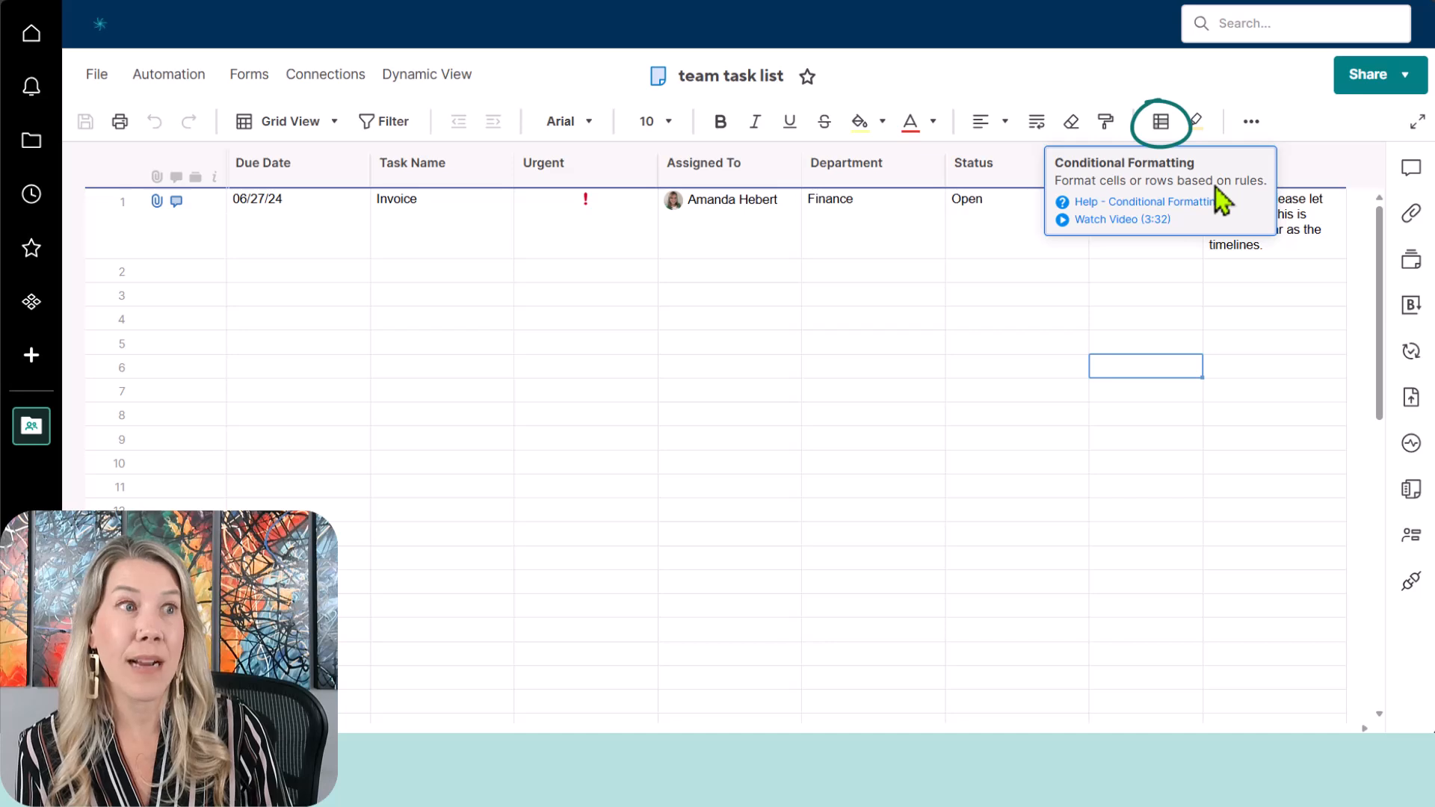
Add a conditional formatting rule with the condition that Complete is Checked
{"action": "left_click", "coordinate": [1163, 133]}
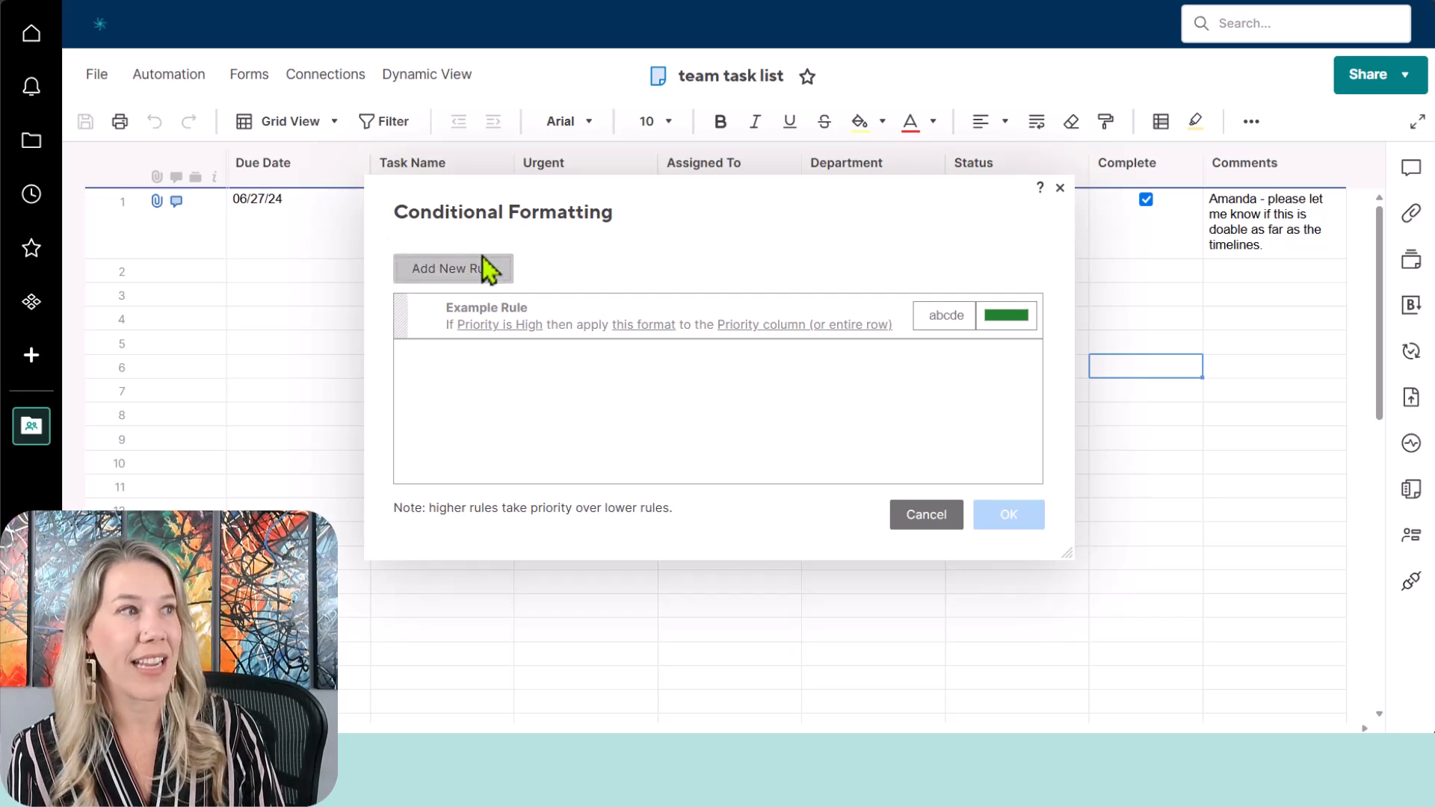
{"action": "left_click", "coordinate": [458, 278]}
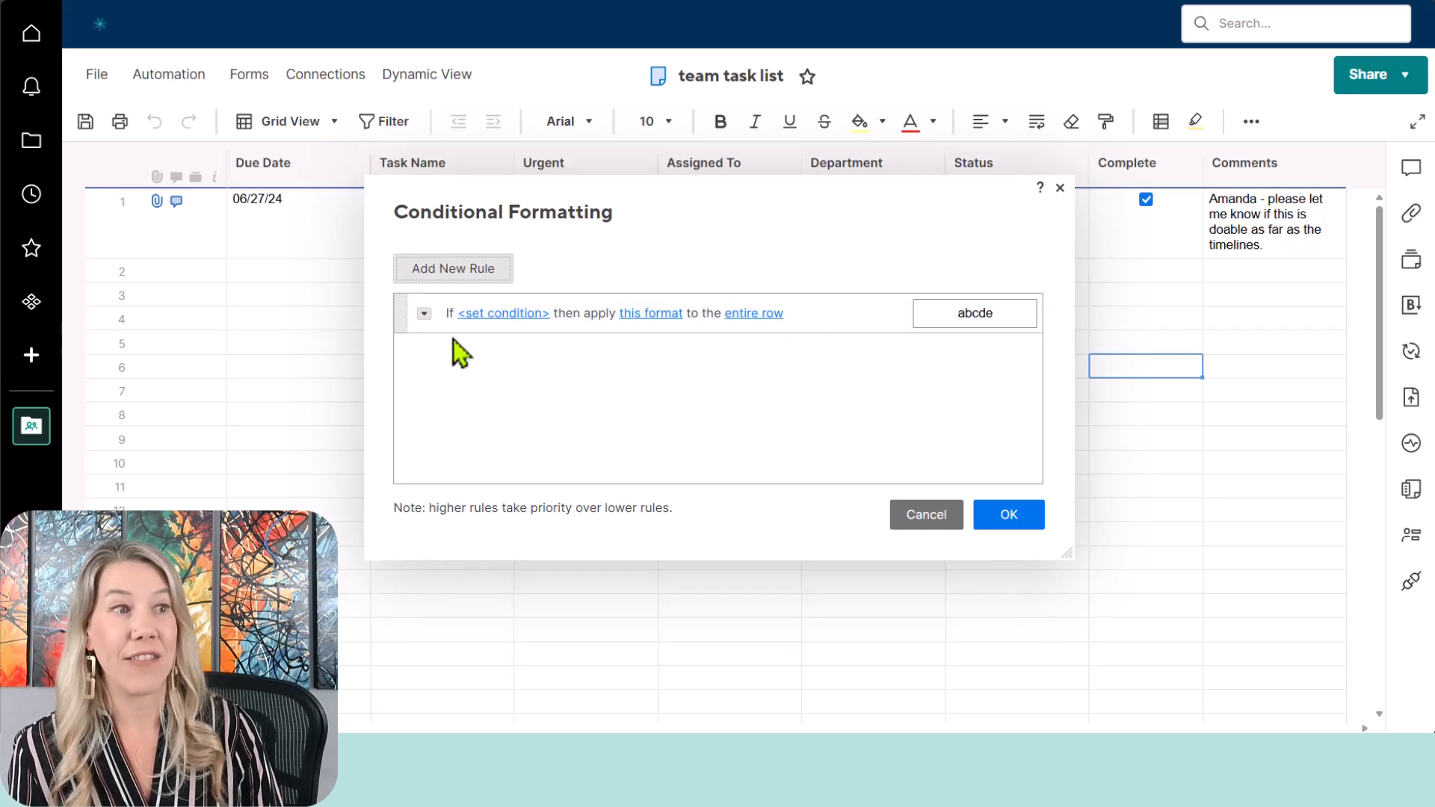
{"action": "left_click", "coordinate": [510, 317]}
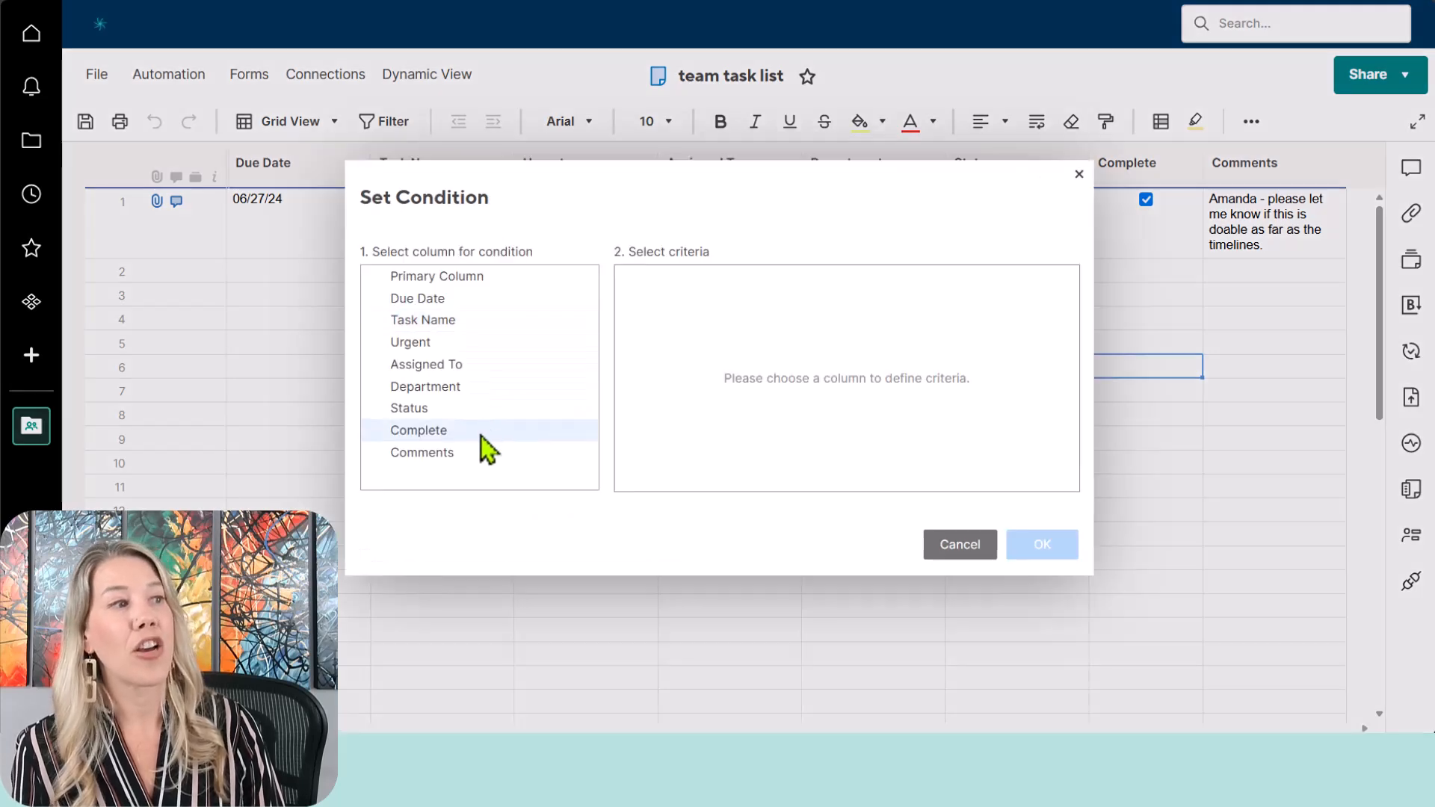
{"action": "left_click", "coordinate": [450, 434]}
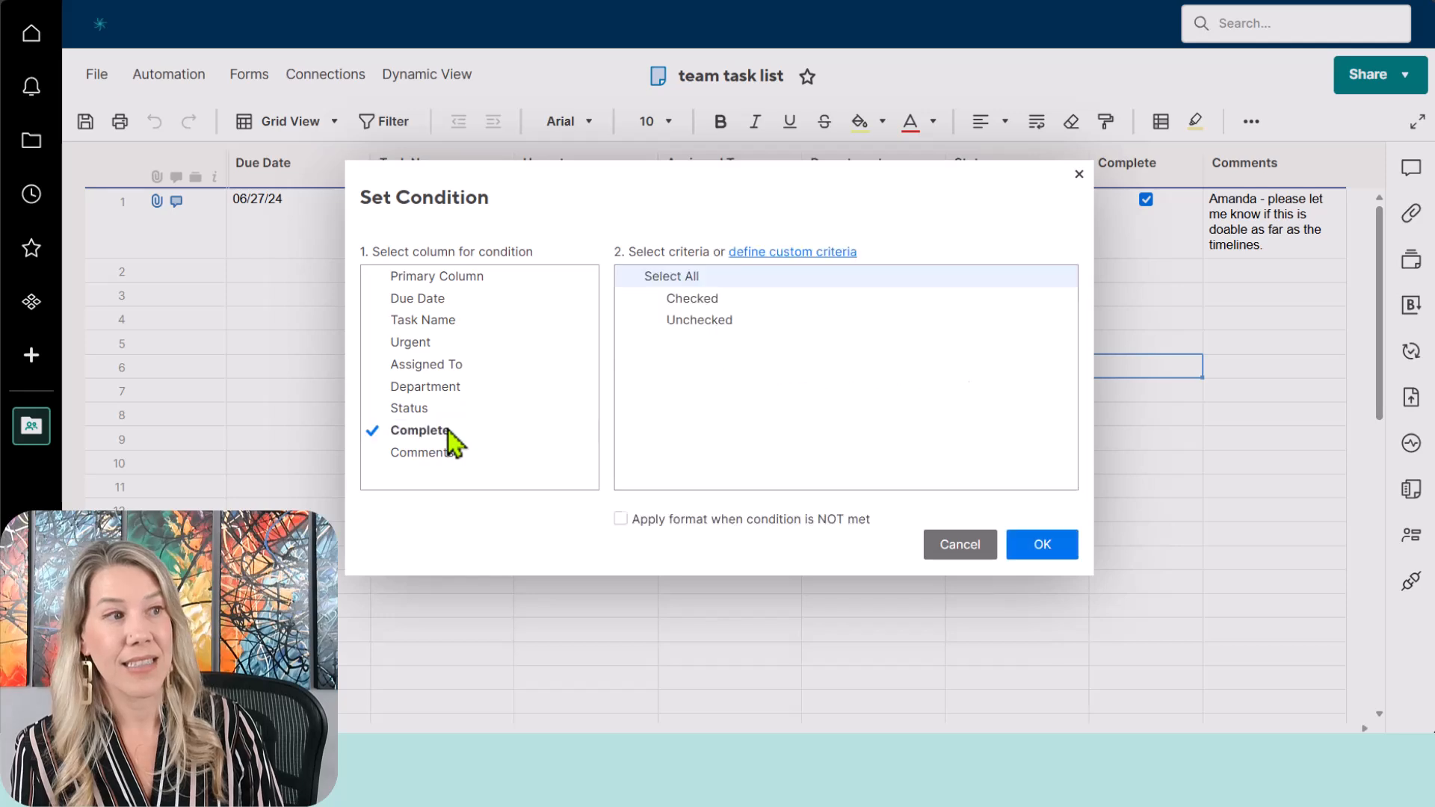
{"action": "left_click", "coordinate": [710, 300]}
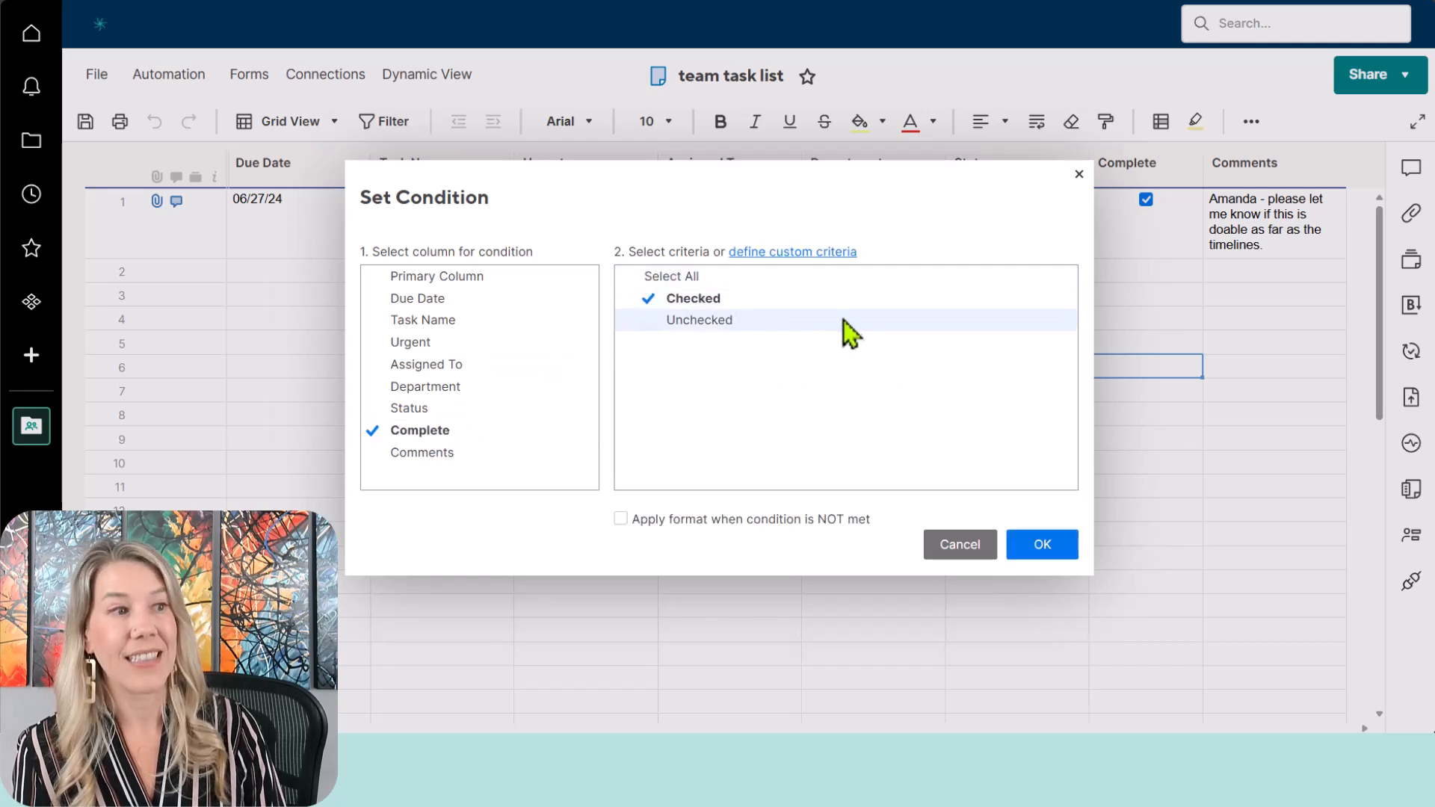
{"action": "left_click", "coordinate": [1042, 545]}
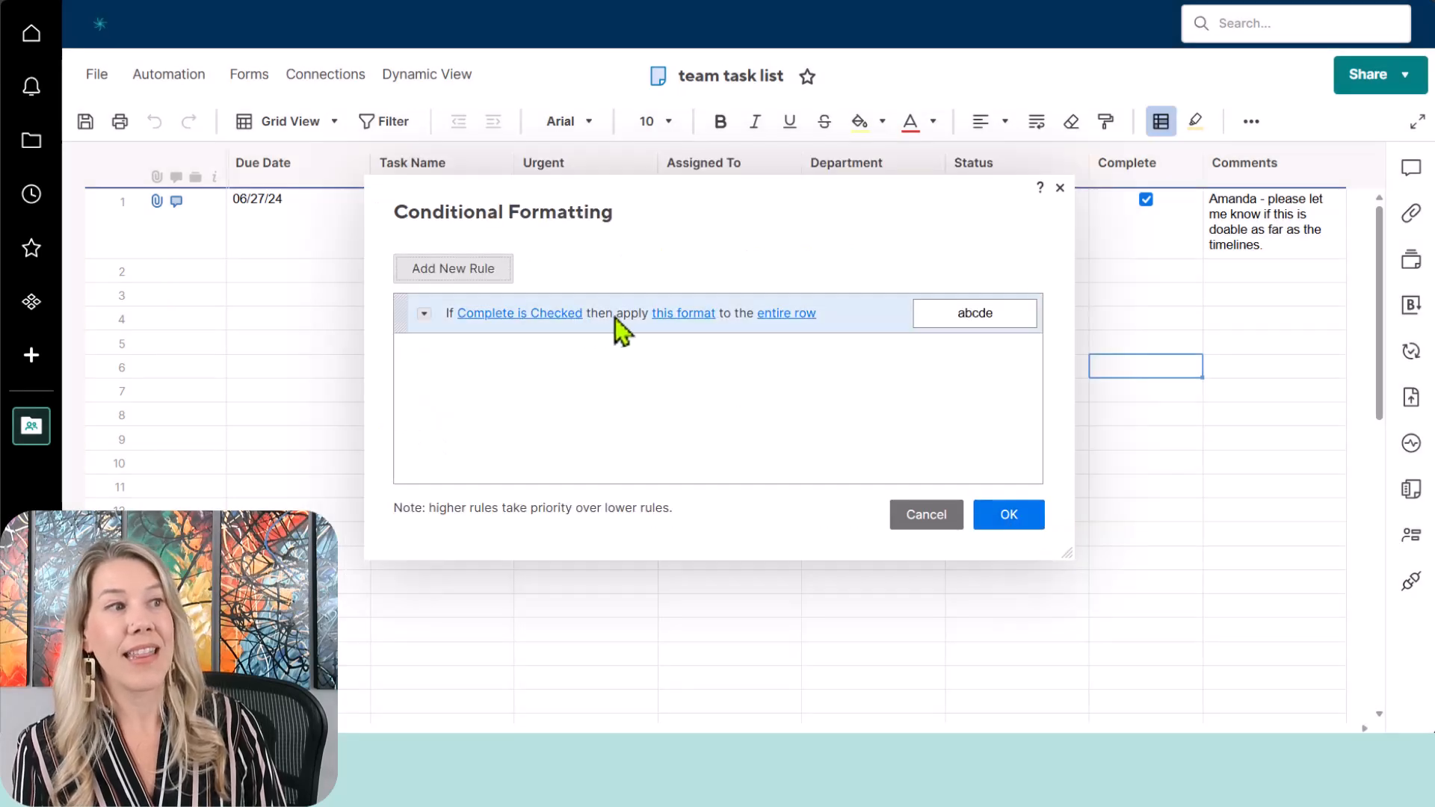
Set the rule's format to strikethrough for the entire row and apply the conditional formatting
{"action": "left_click", "coordinate": [670, 315]}
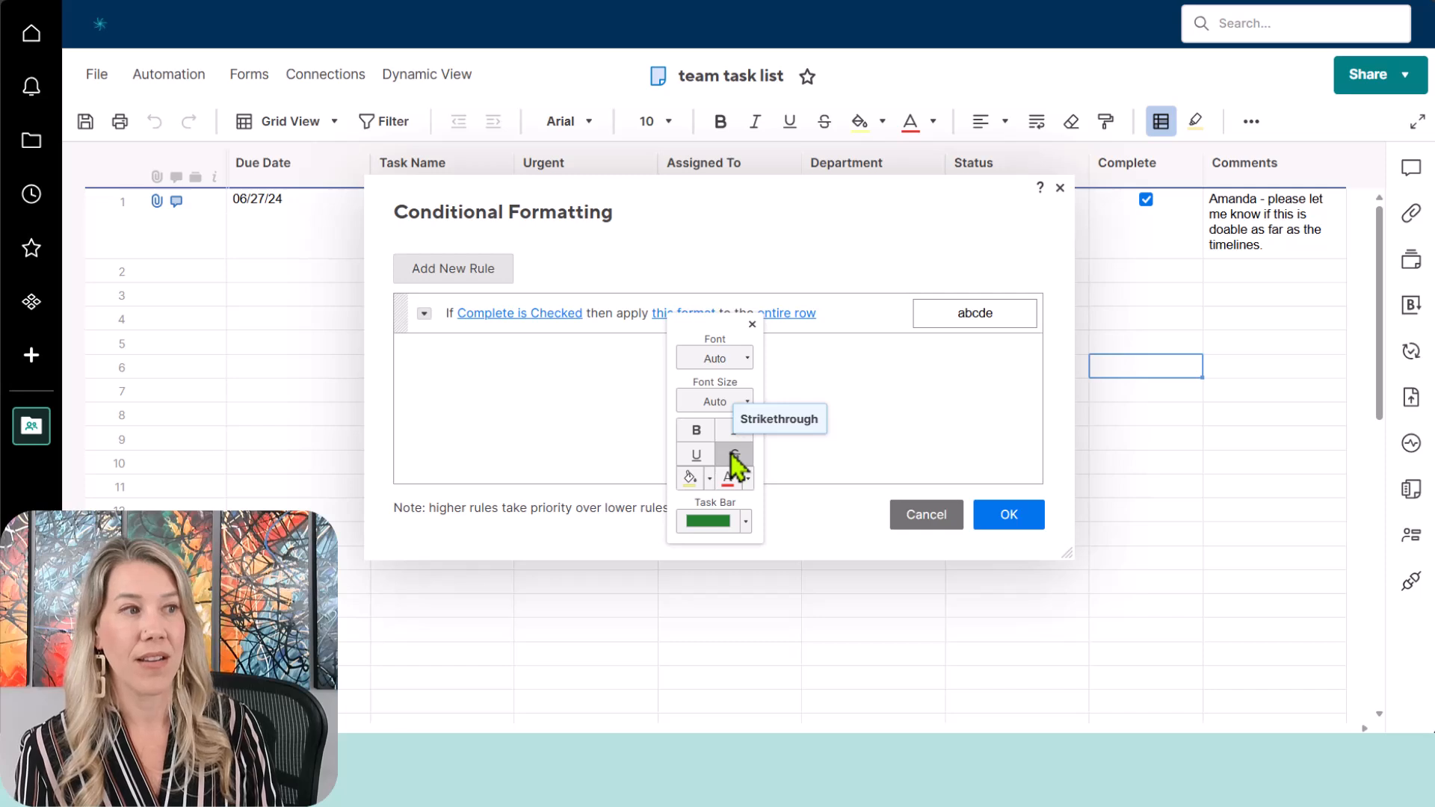
{"action": "left_click", "coordinate": [732, 454]}
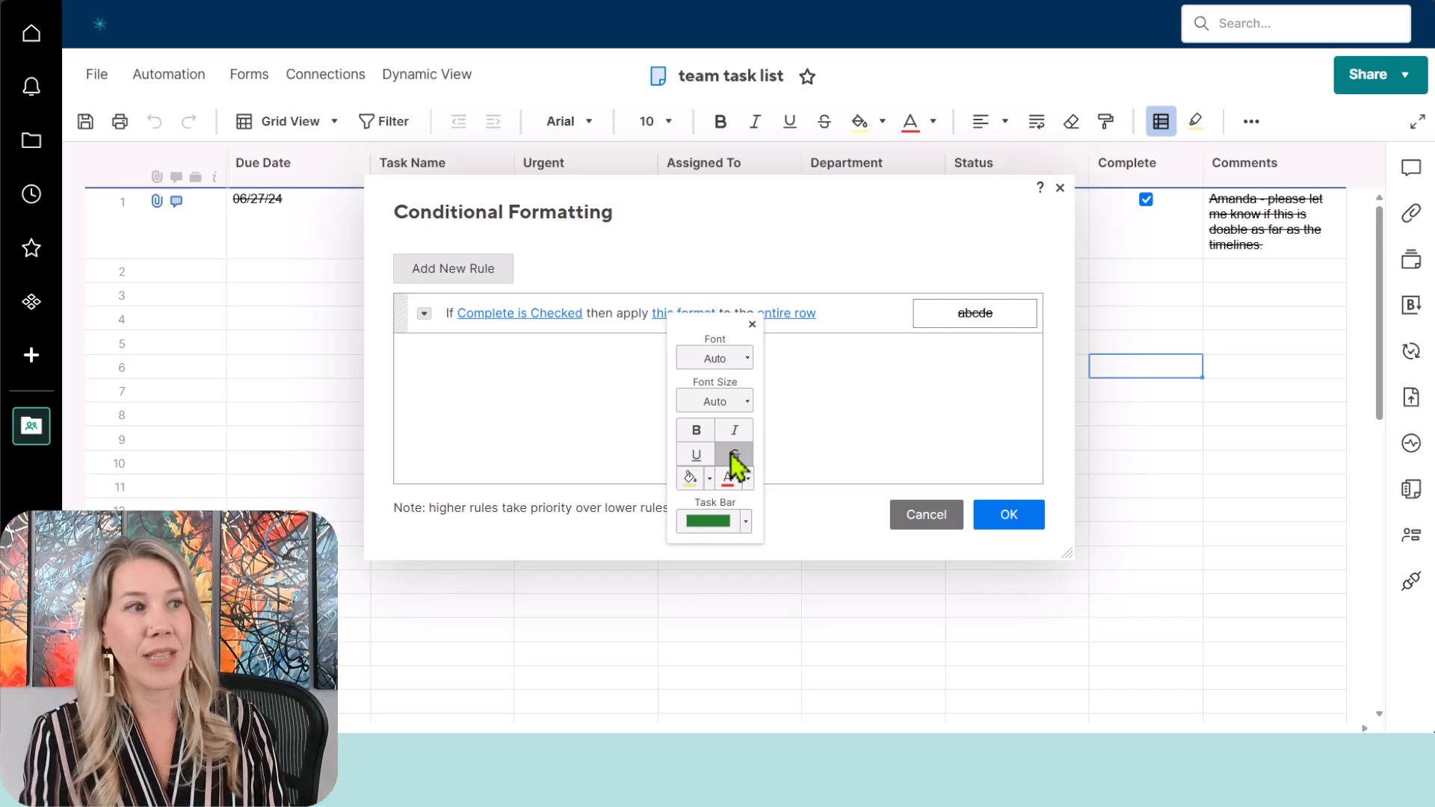
{"action": "left_click", "coordinate": [1020, 516]}
{"action": "left_click", "coordinate": [1020, 515]}
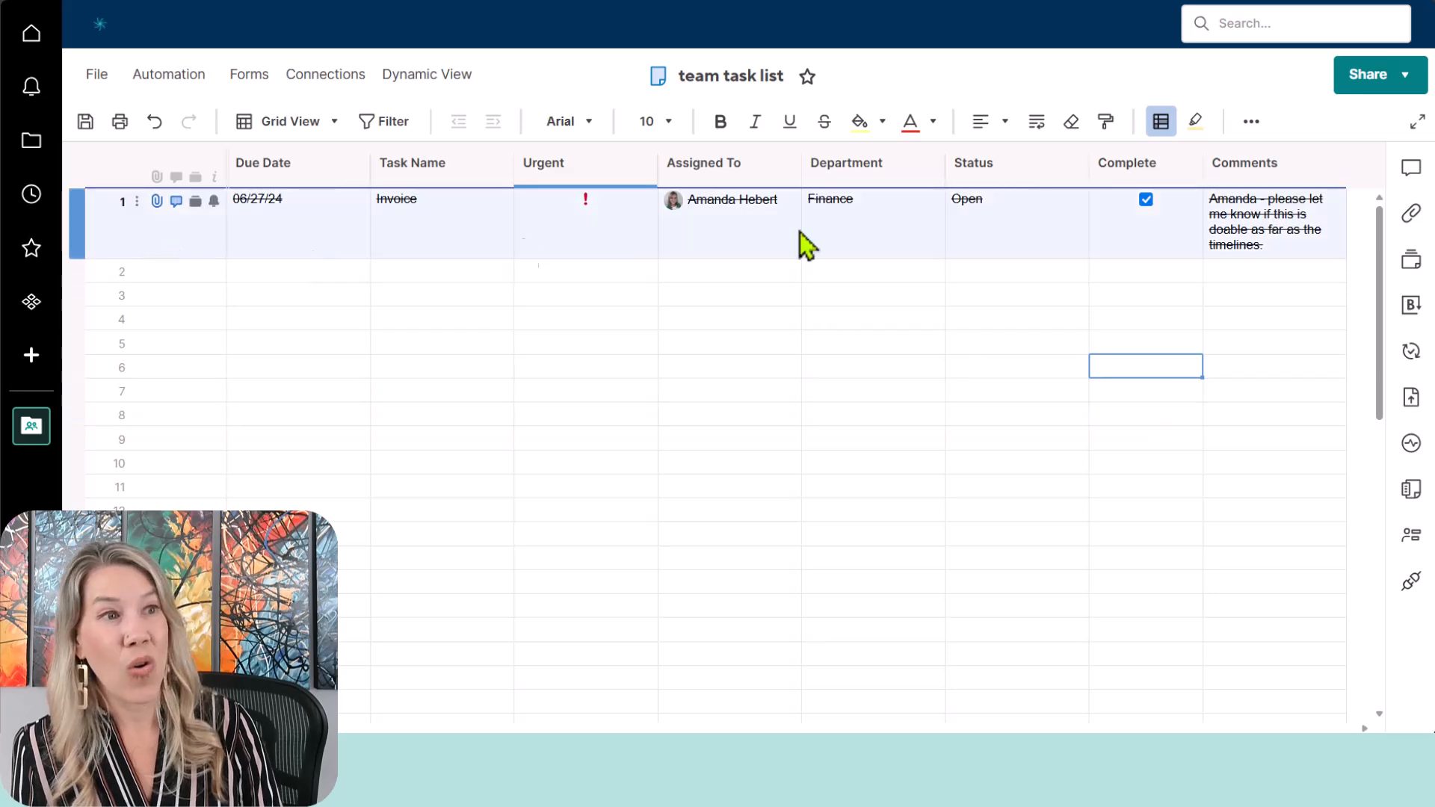
Test the rule by unchecking and rechecking Complete for the Invoice task, and save the sheet
{"action": "left_click", "coordinate": [1146, 199]}
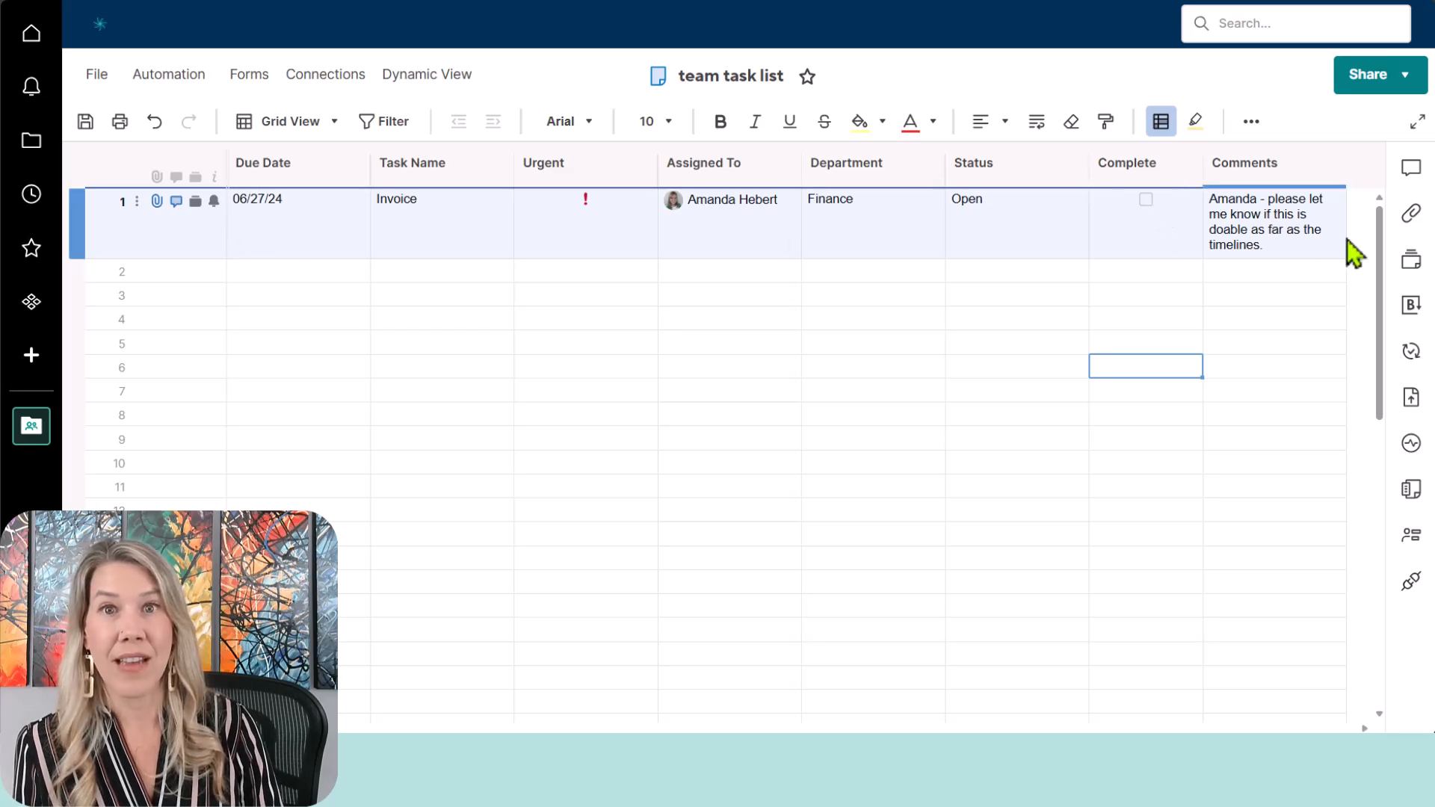
{"action": "left_click", "coordinate": [1145, 200]}
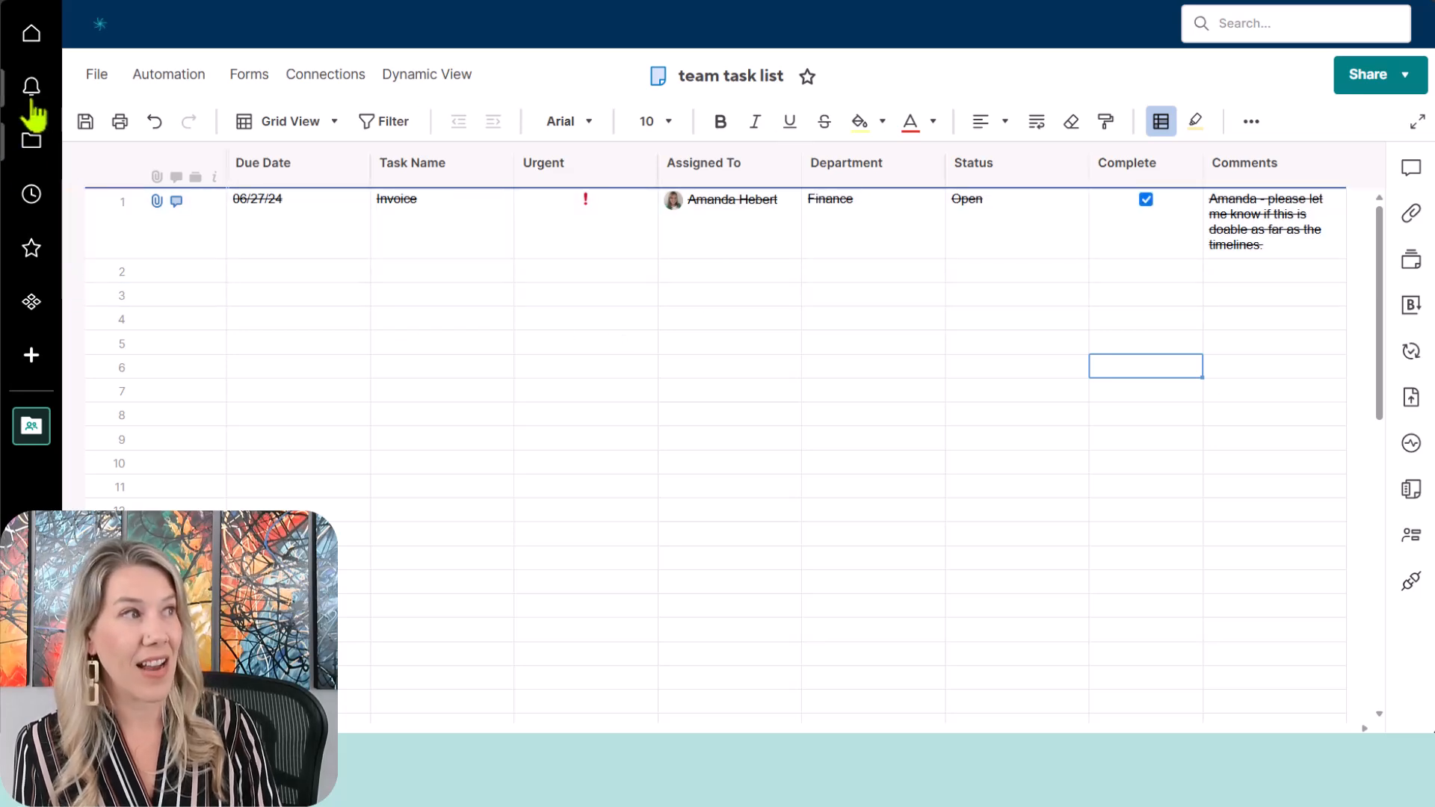
{"action": "left_click", "coordinate": [85, 121]}
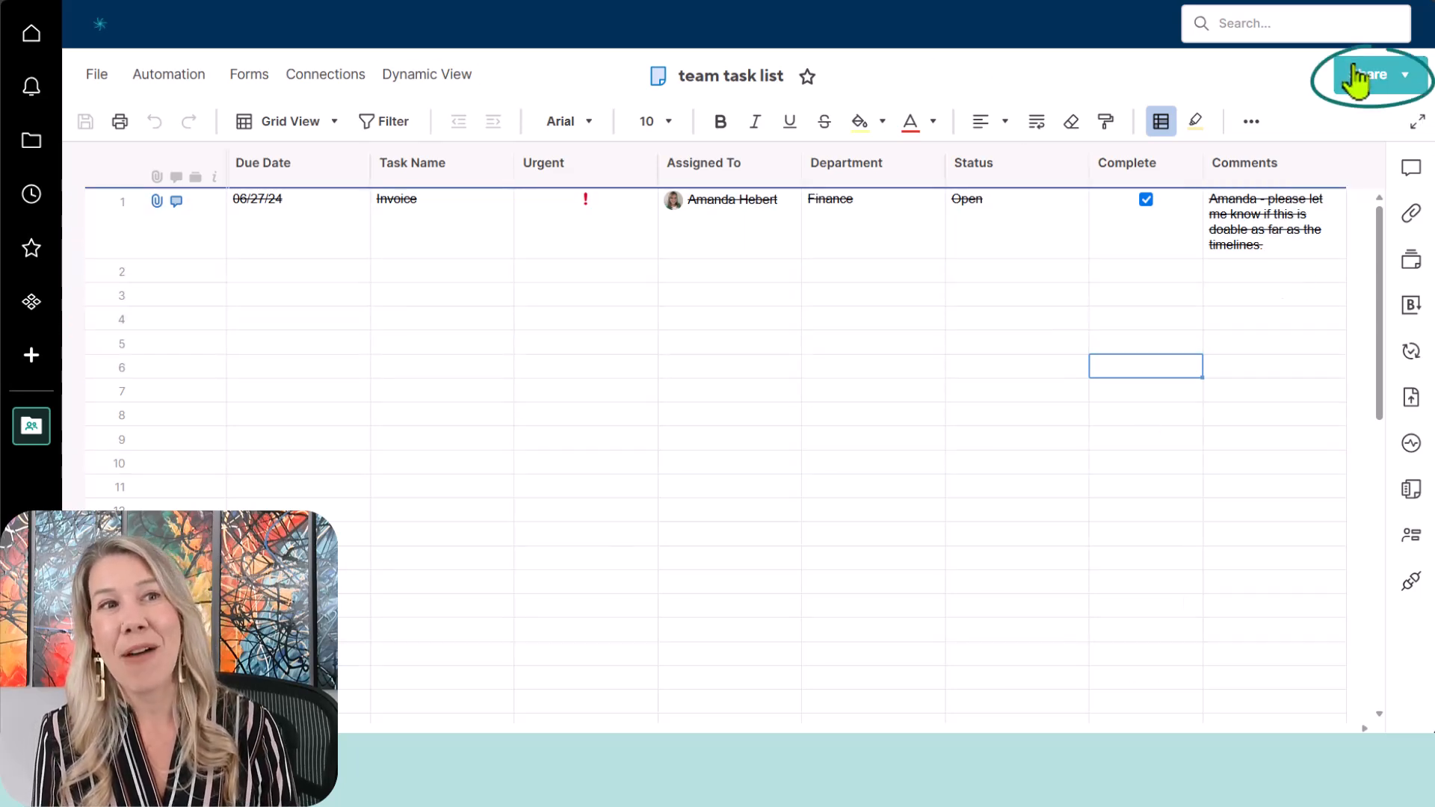
Share the whole workspace with the Invoice assignee and one other suggested contact as "Editor - can share", and close the sharing dialog
{"action": "left_click", "coordinate": [1397, 84]}
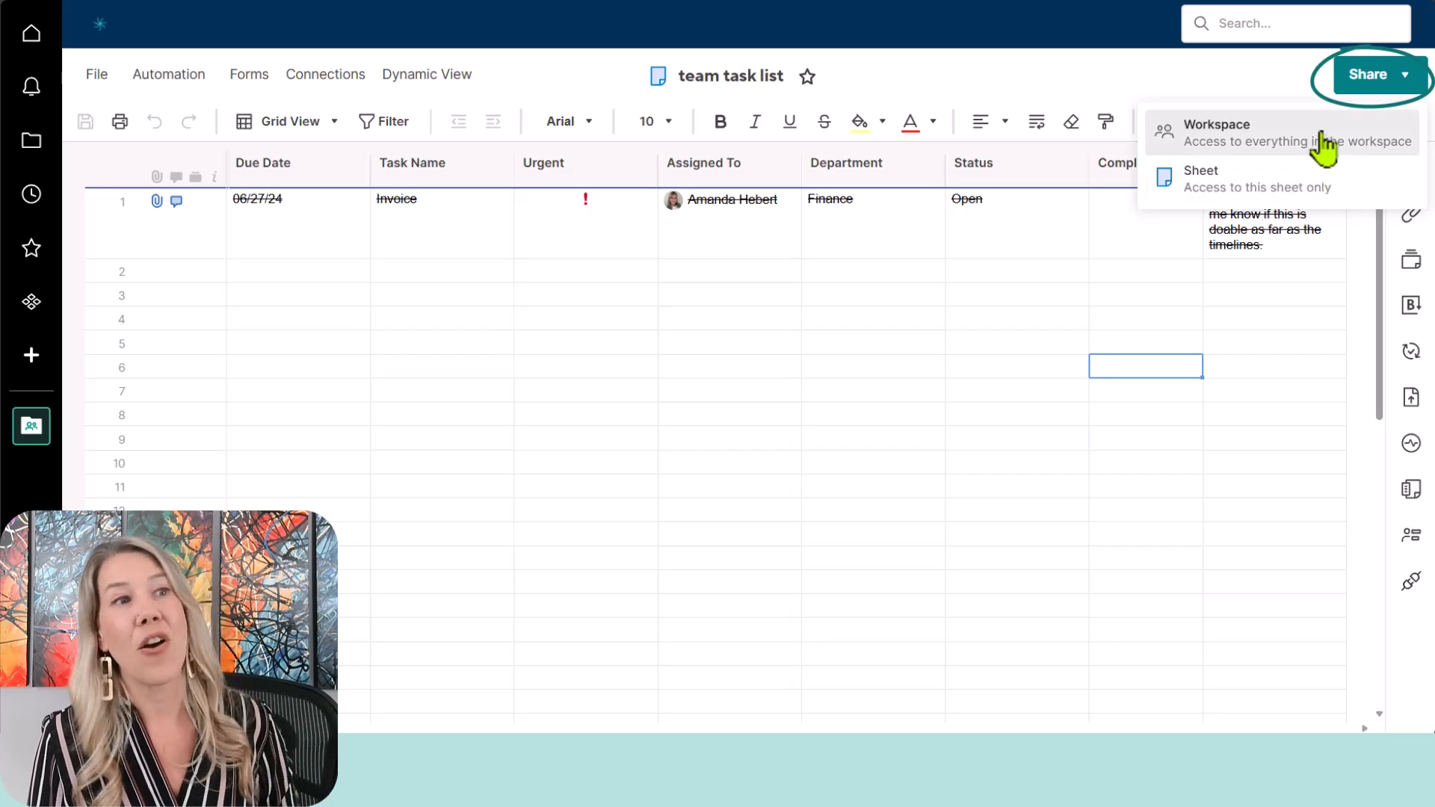
{"action": "left_click", "coordinate": [1291, 142]}
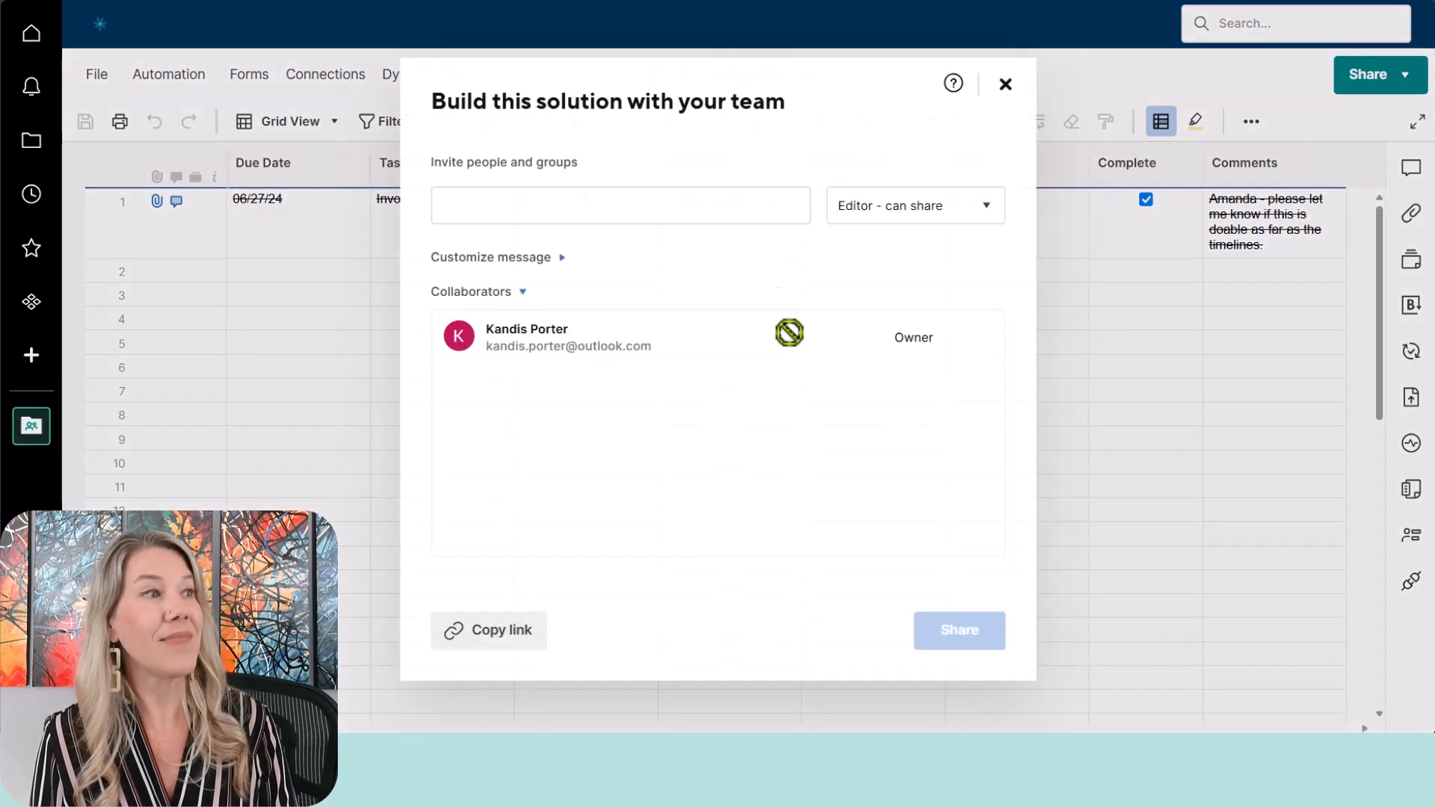
{"action": "left_click", "coordinate": [638, 210]}
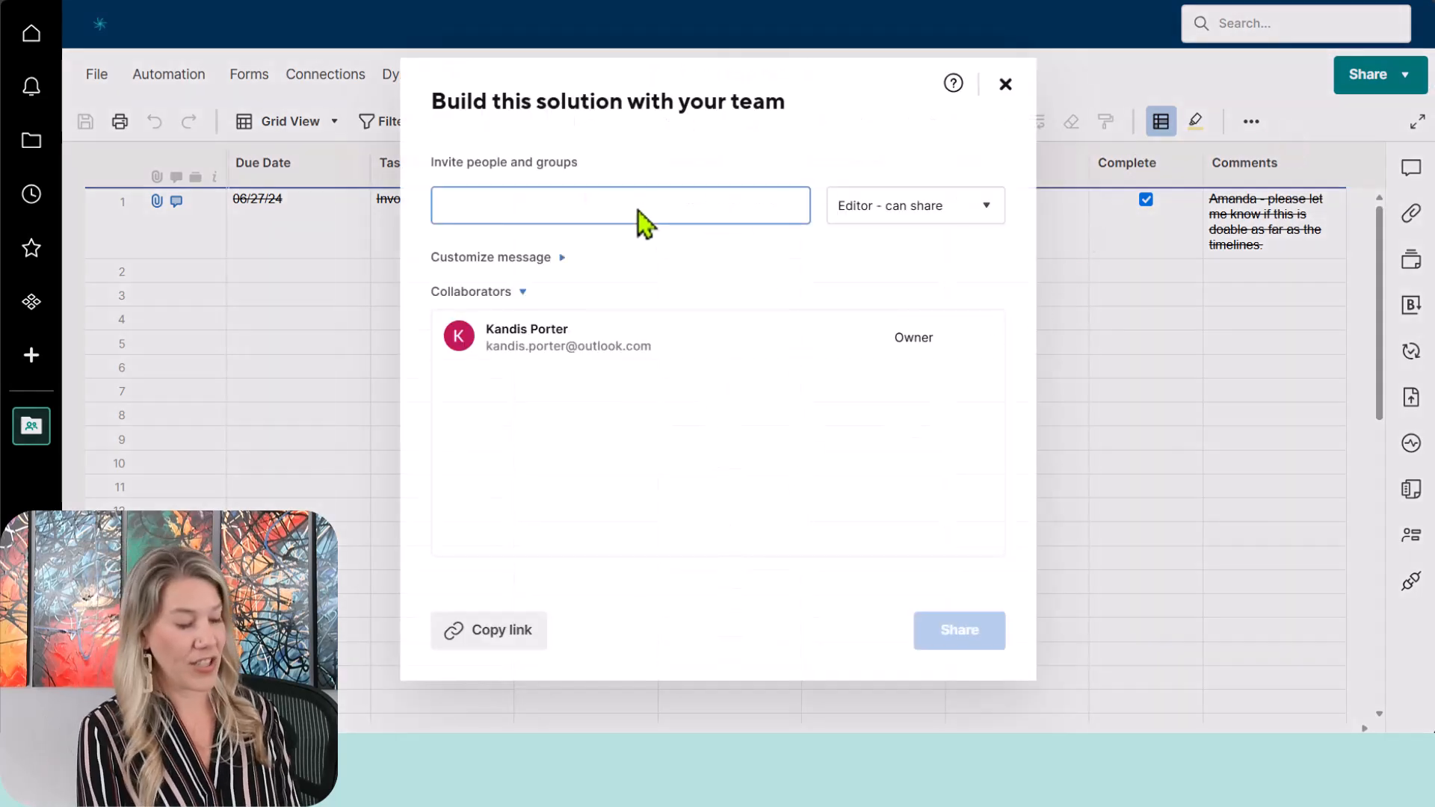
{"action": "type", "text": "camer"}
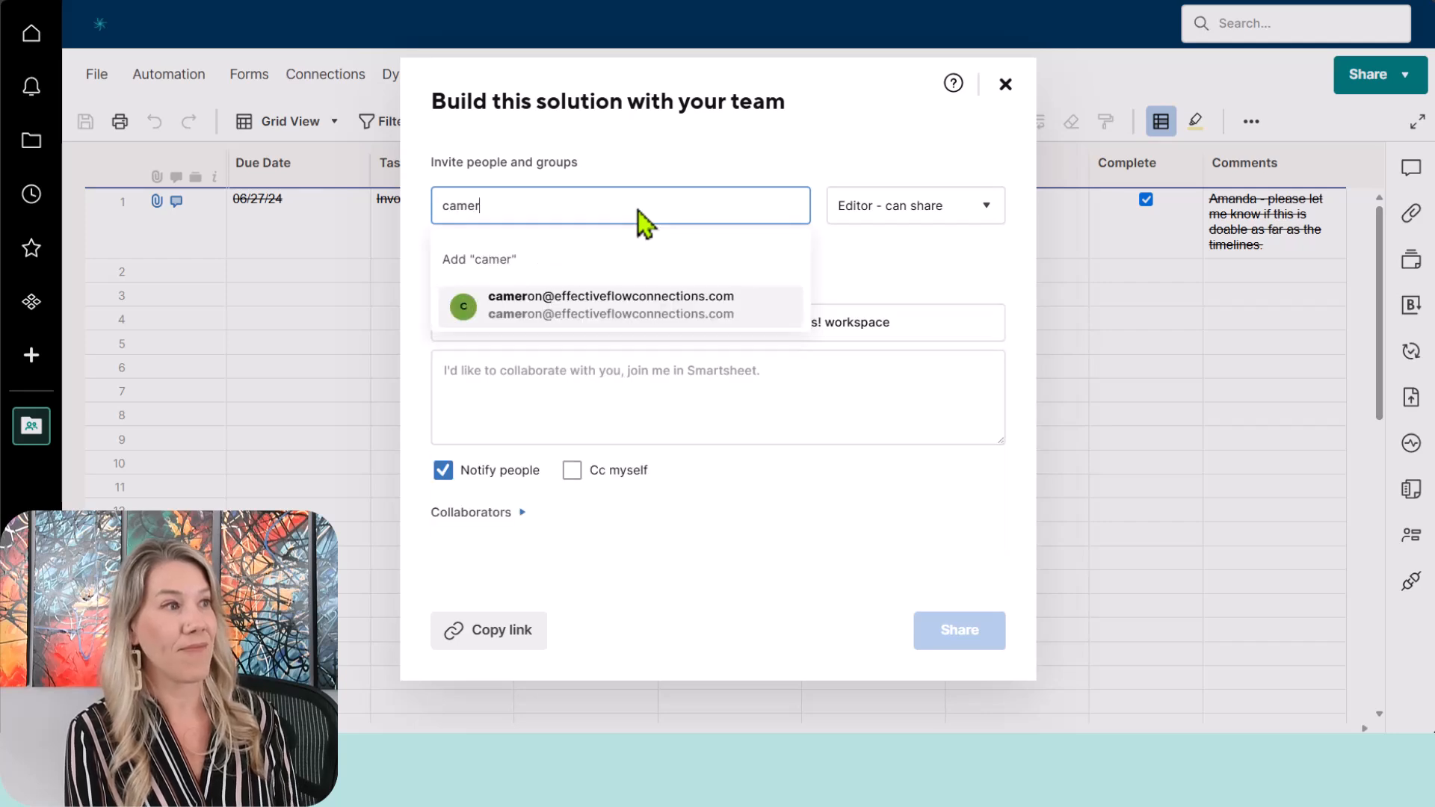
{"action": "left_click", "coordinate": [636, 310]}
{"action": "type", "text": "am"}
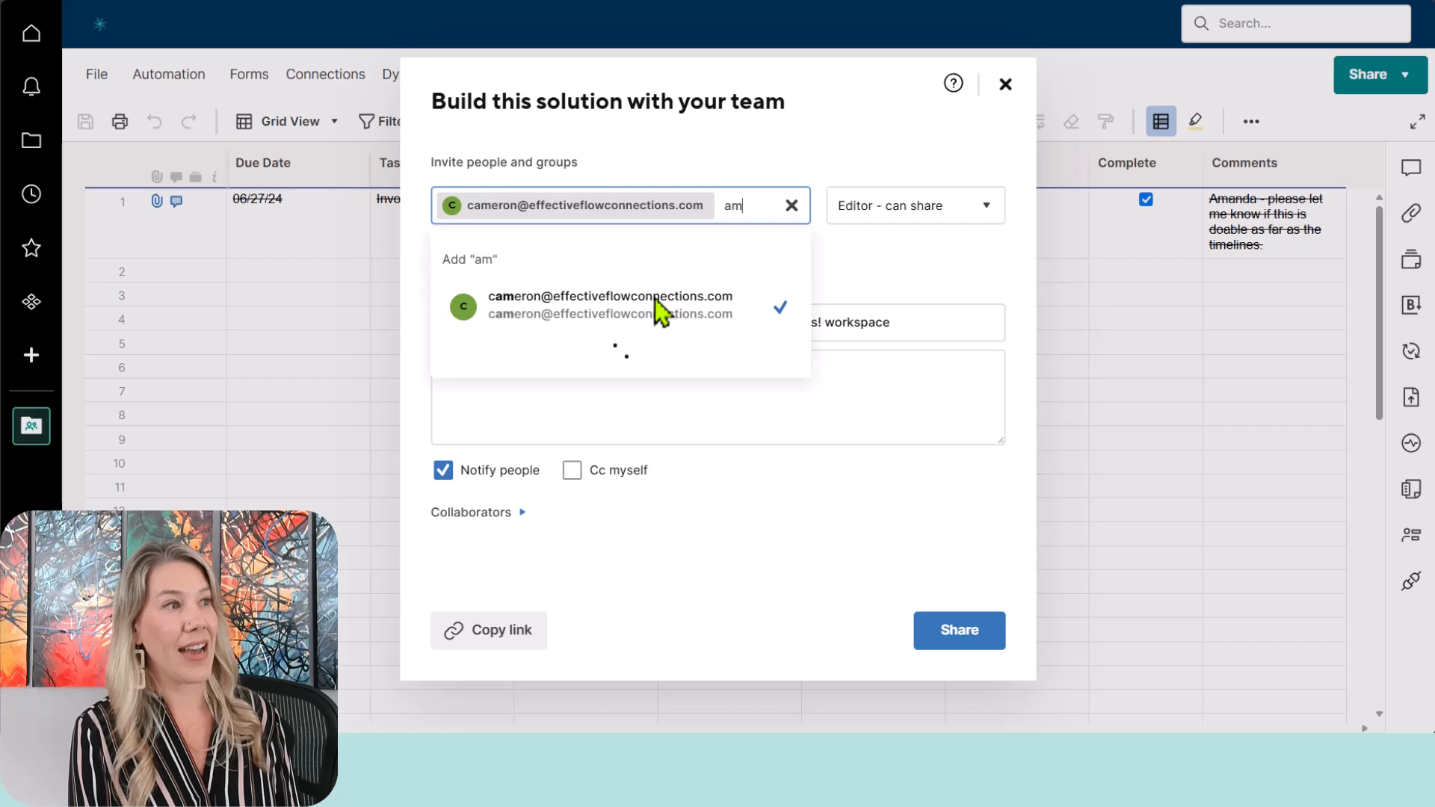
{"action": "type", "text": "anda"}
{"action": "left_click", "coordinate": [655, 299]}
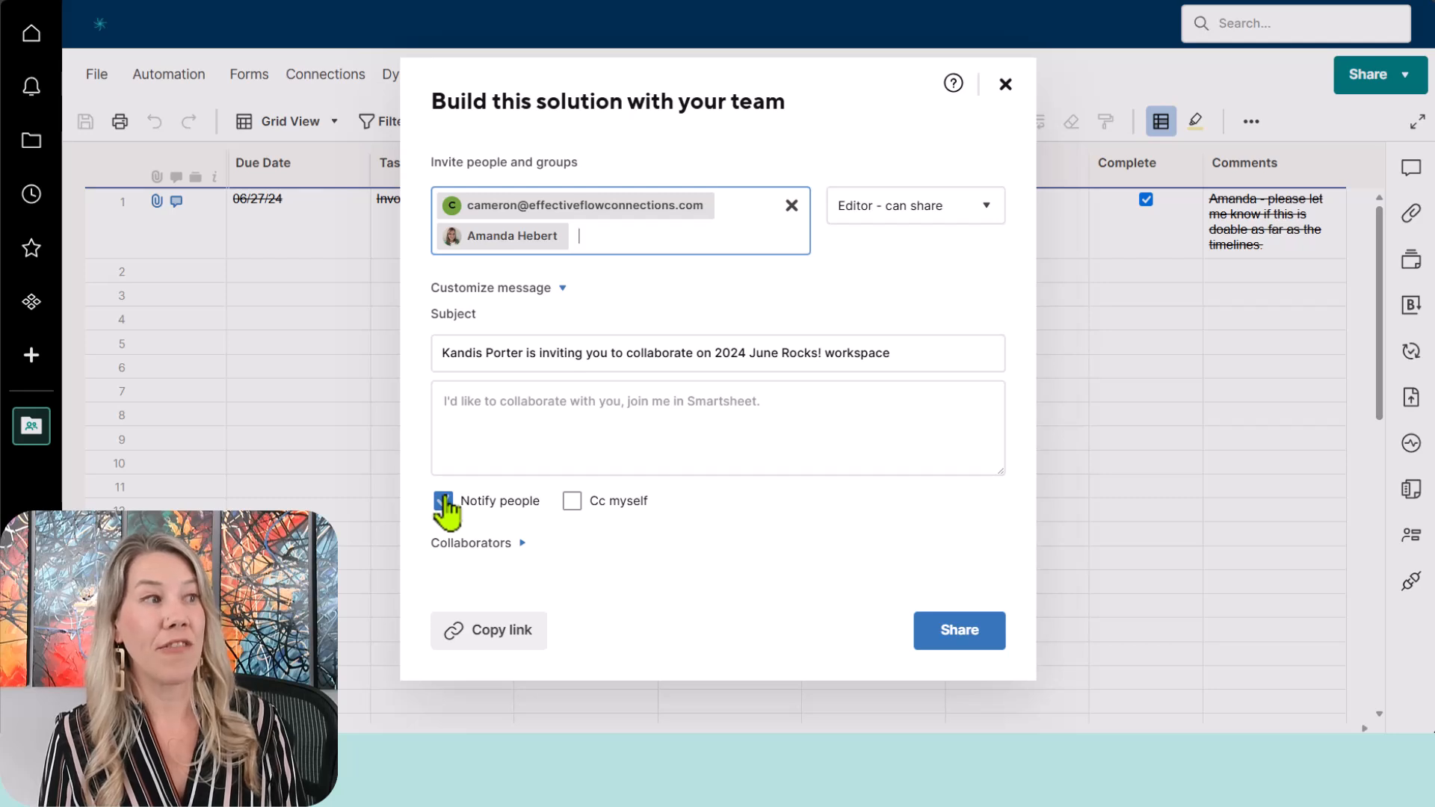
{"action": "left_click", "coordinate": [998, 644]}
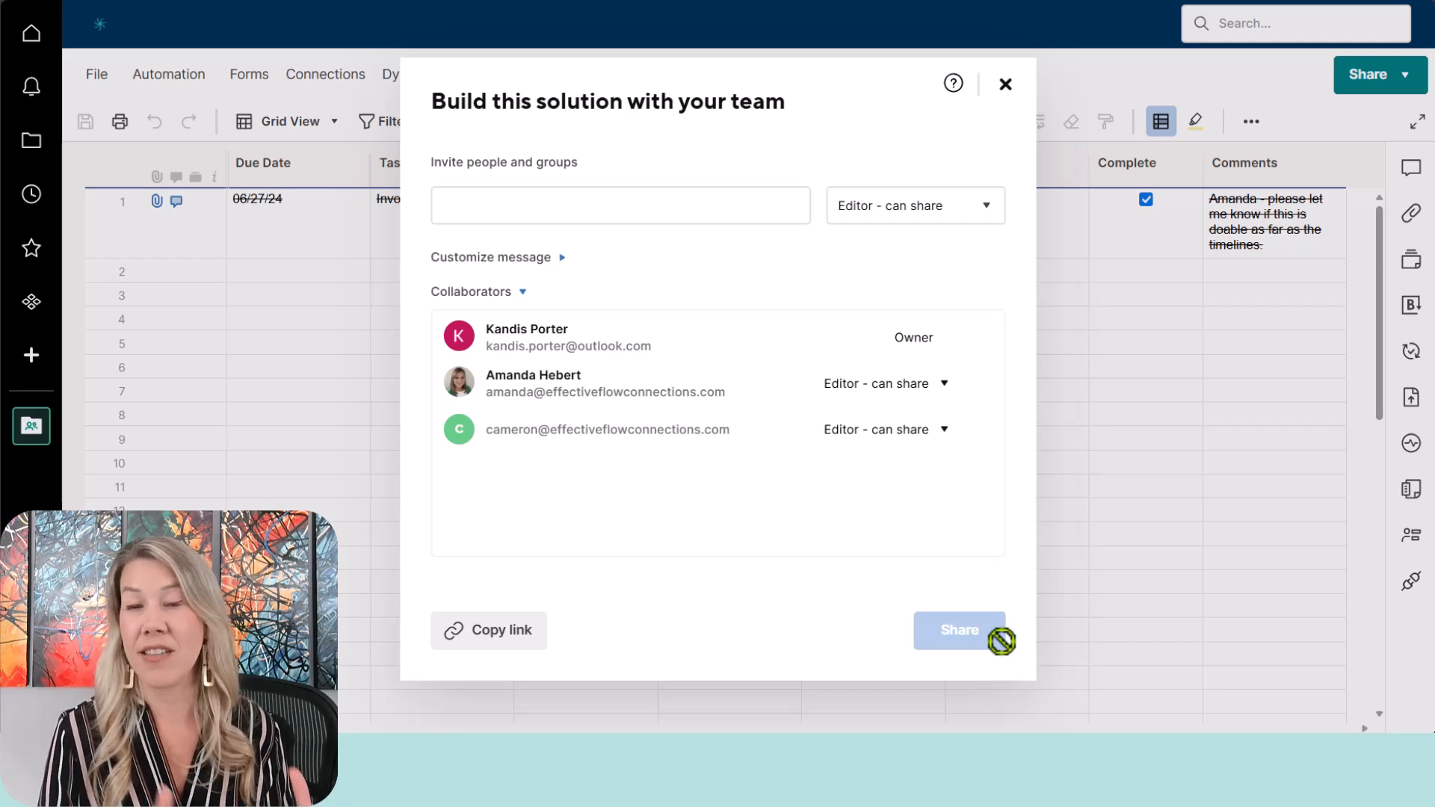
{"action": "left_click", "coordinate": [1004, 84]}
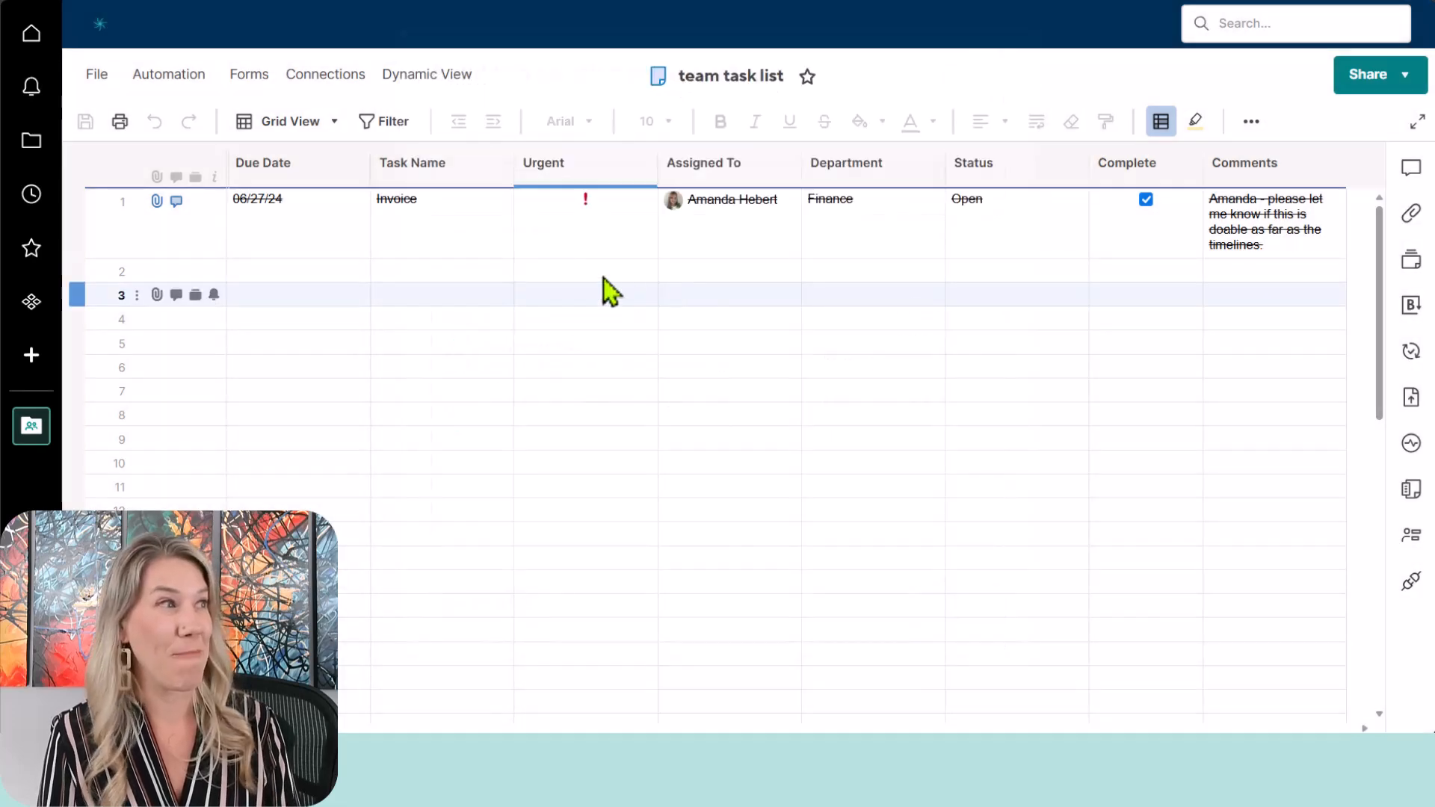